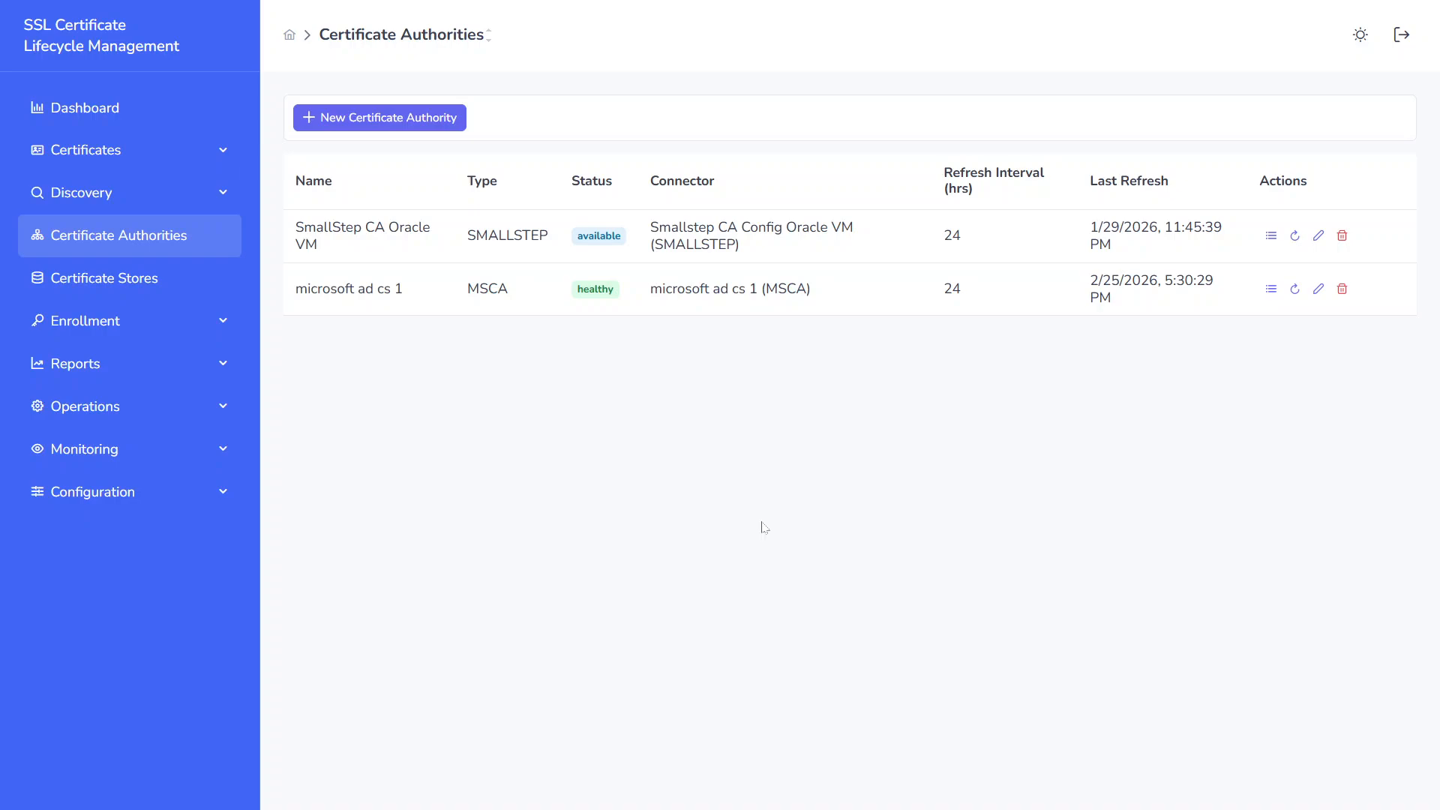
Step: Check the step-ca-password.txt requirement in the VS Code configuration notes and locate that file in the step-ca-setup folder
key("alt+Tab")
key("alt+Tab")
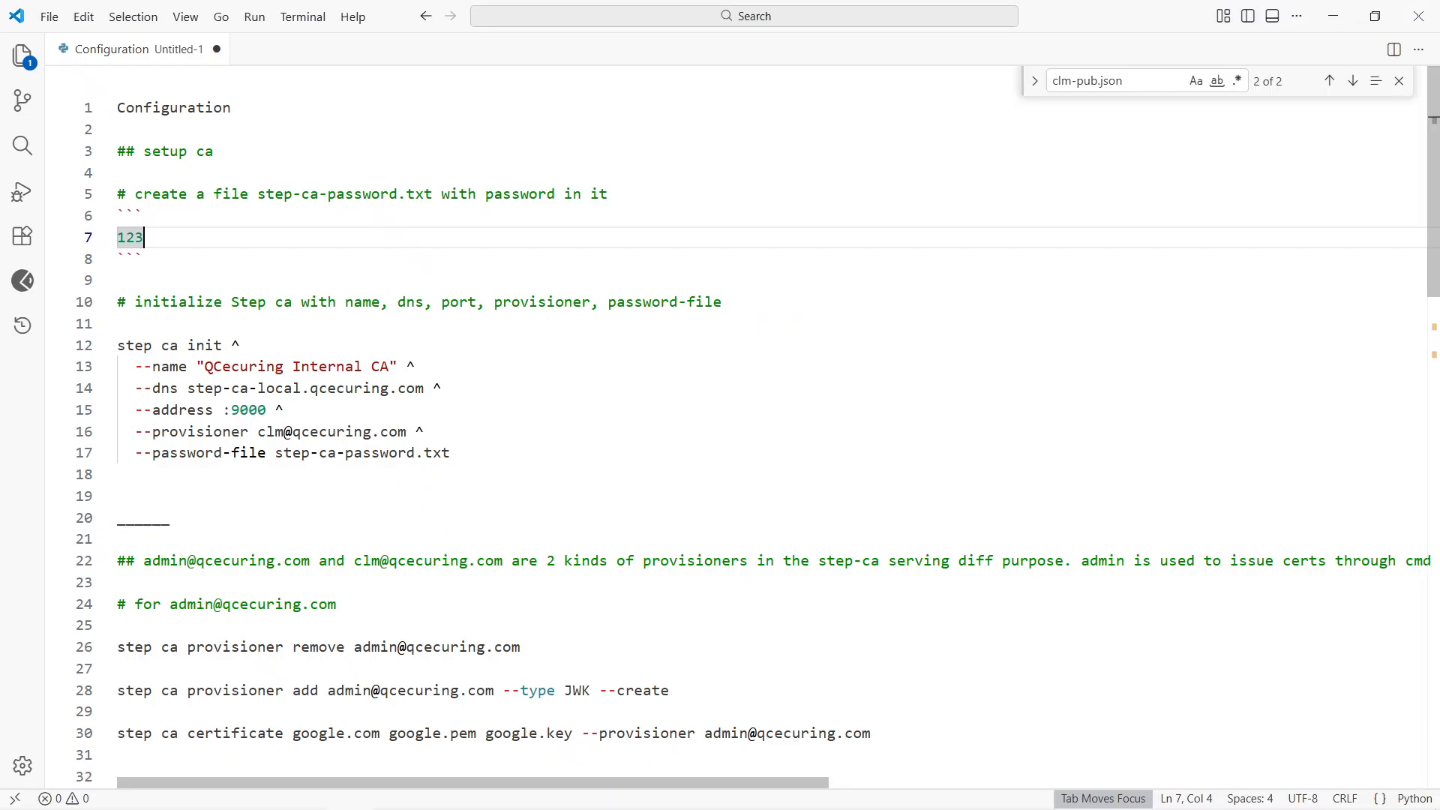
left_click_drag(258, 194, 434, 193)
key("alt+Tab")
key("alt+Tab")
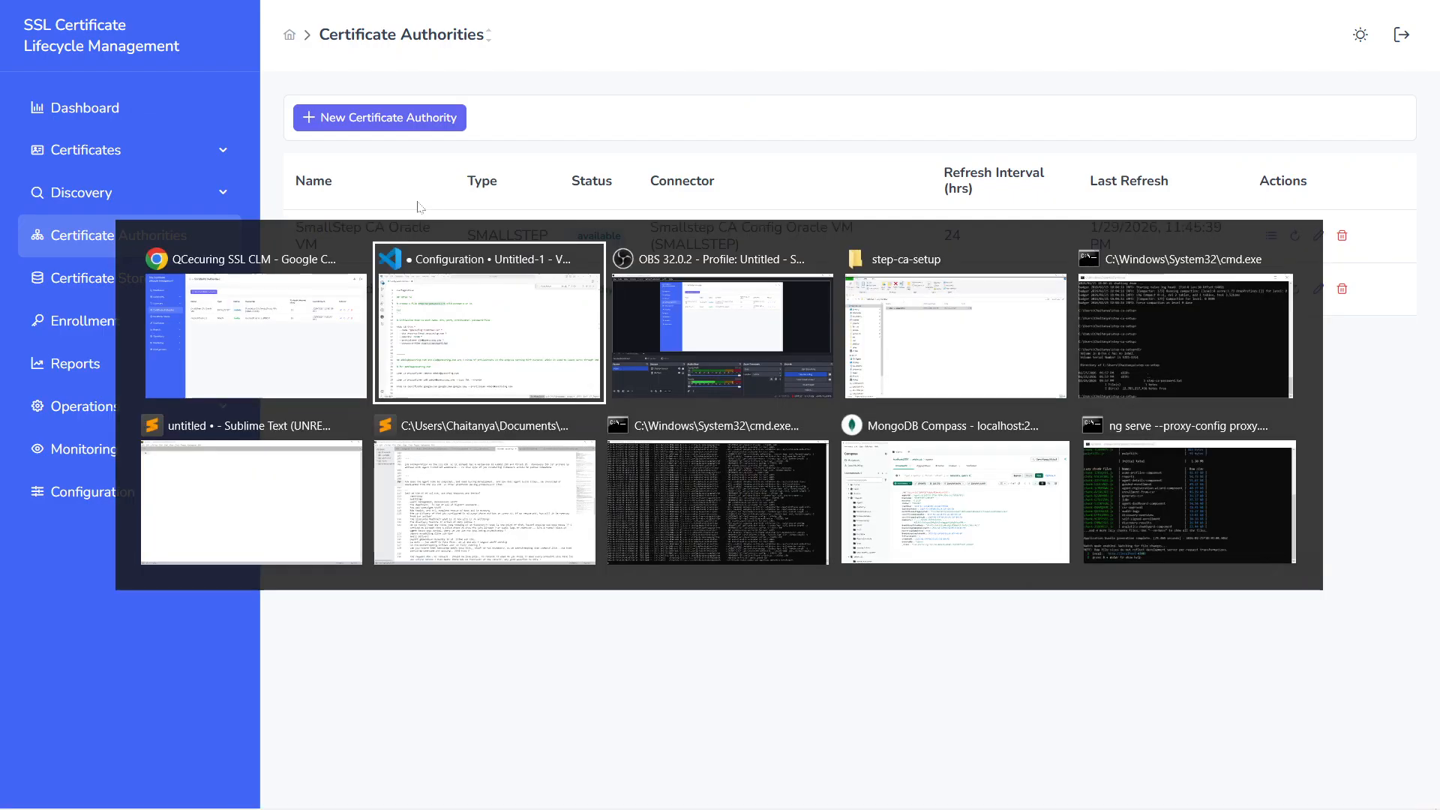
key("alt+Tab")
key("alt+Tab")
key("alt+Tab")
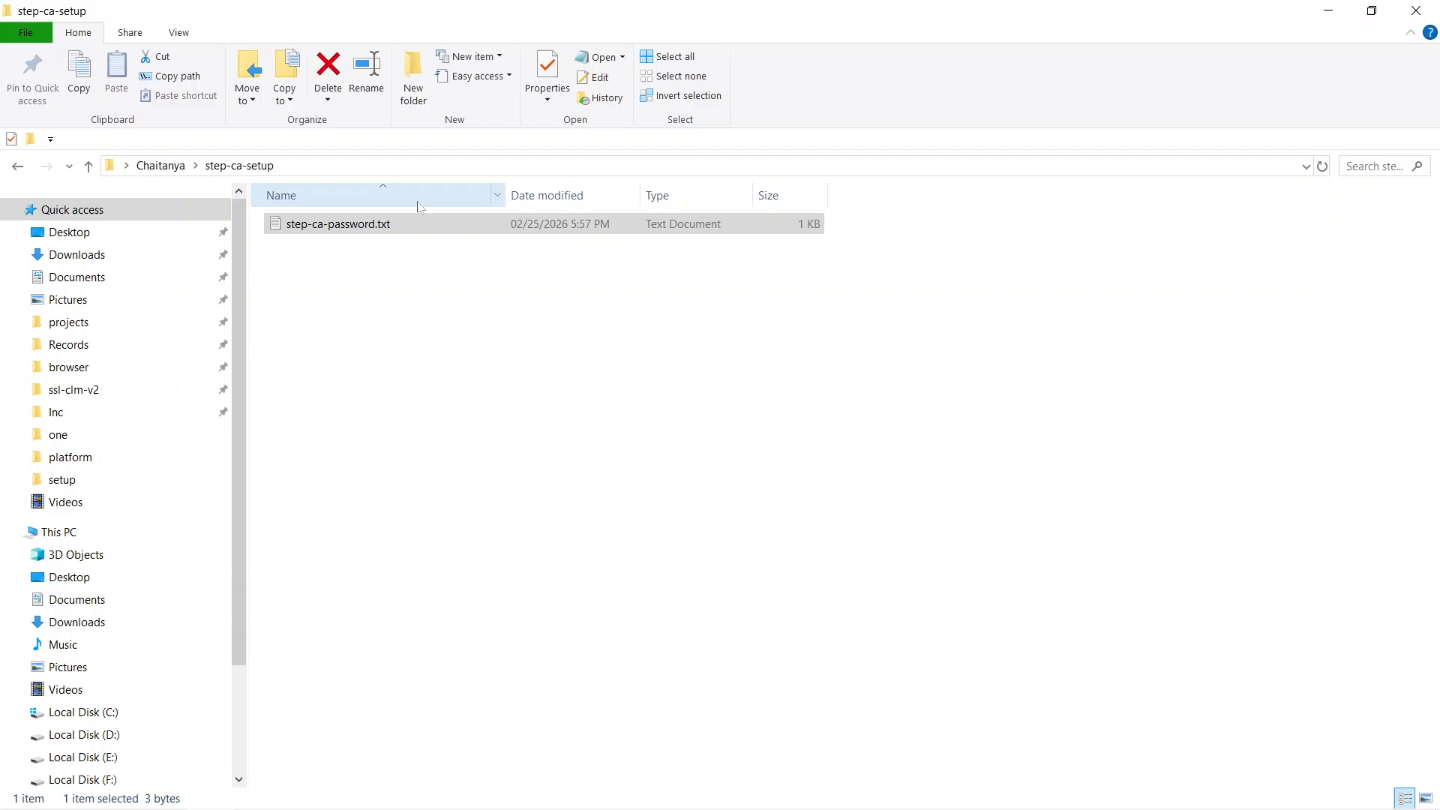
Step: Open a command prompt in the step-ca-setup folder
left_click(395, 293)
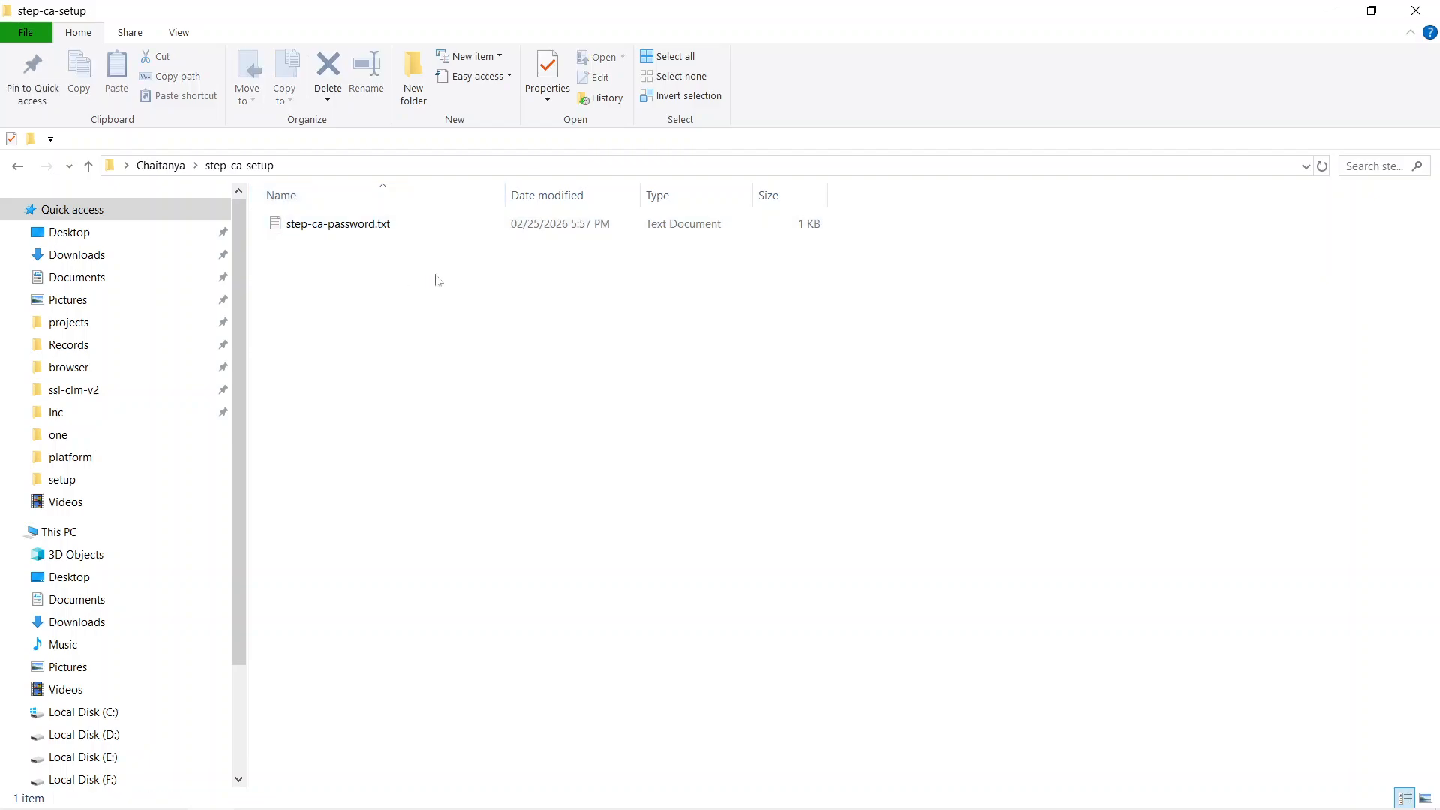
key("alt+d")
type("cmd")
key("Return")
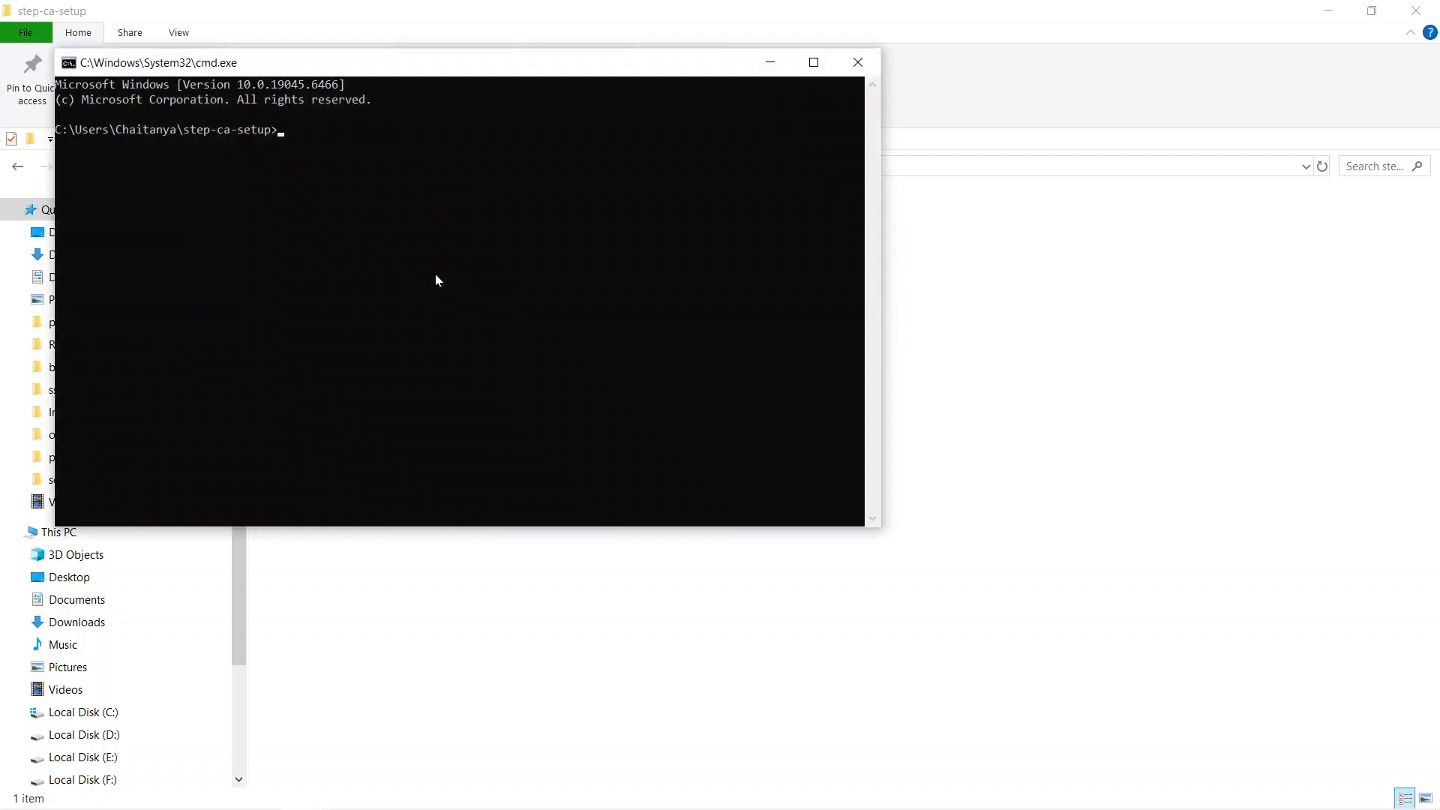
Step: Run the notes' step ca init command for "QCecuring Internal CA", DNS step-ca-local.qcecuring.com, address :9000, the clm provisioner and password file step-ca-password.txt
key("alt+Tab")
key("alt+Down")
key("alt+Down")
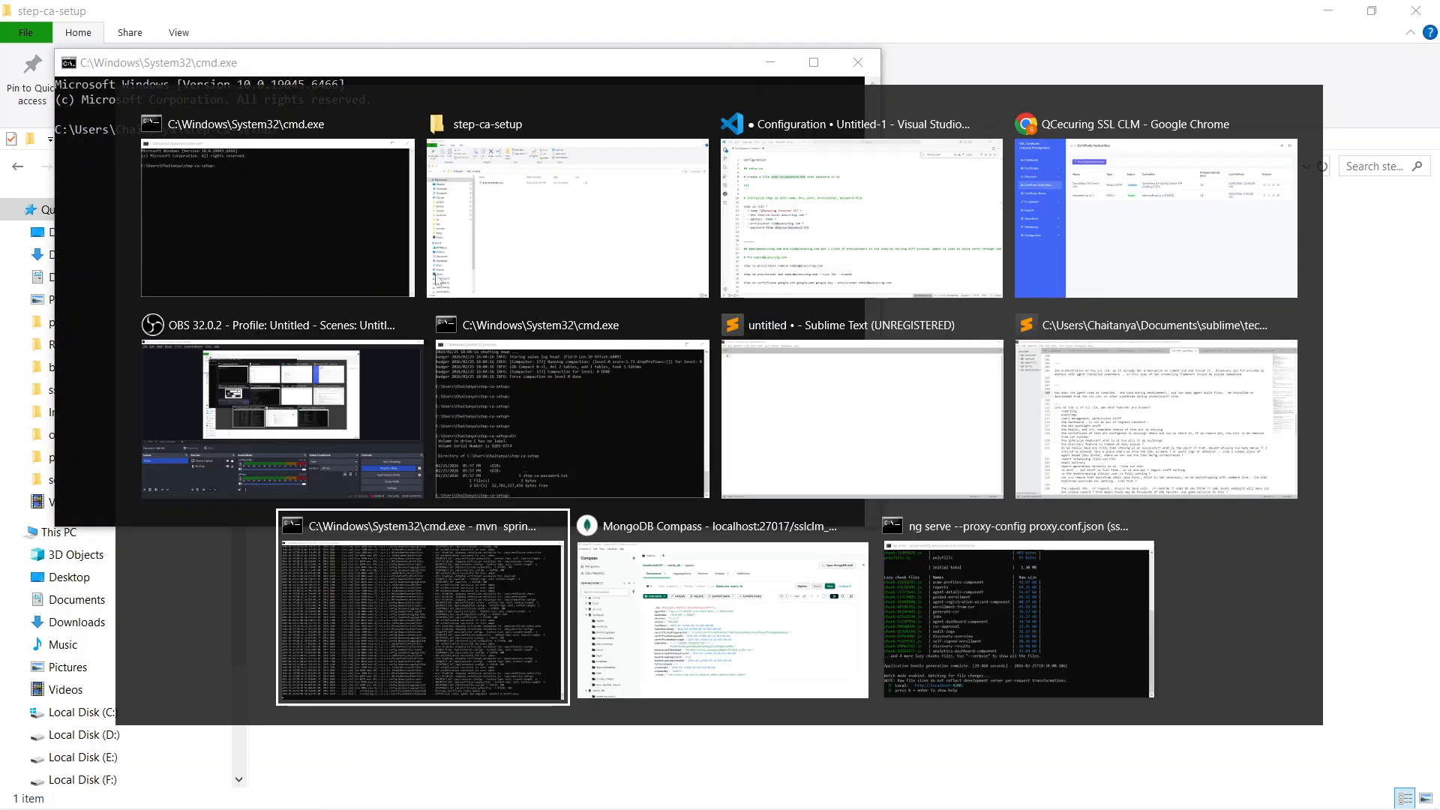
key("alt+Up")
key("alt+Up")
key("alt+Right")
key("alt+Right")
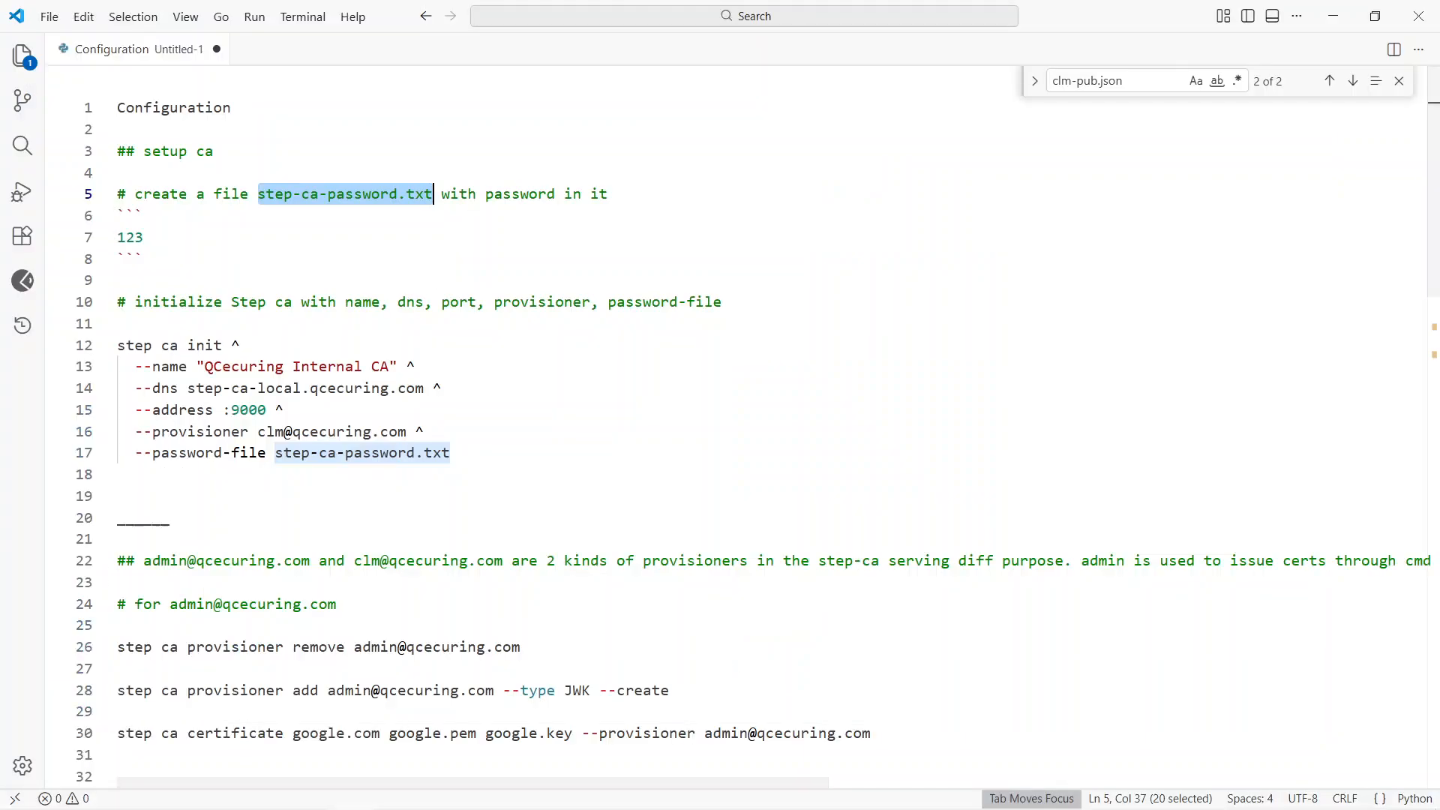
left_click_drag(120, 327, 118, 496)
key("ctrl+c")
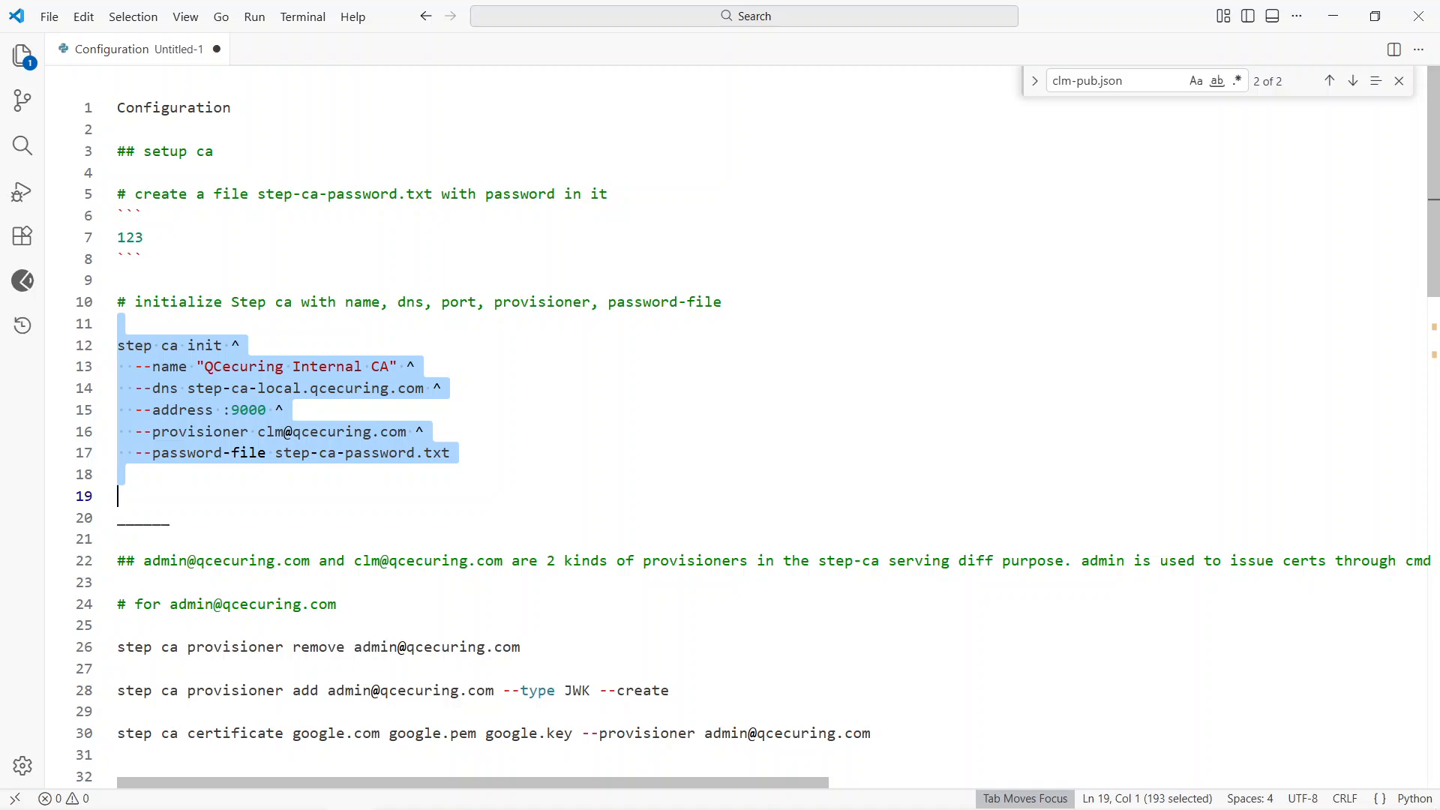
key("alt+Tab")
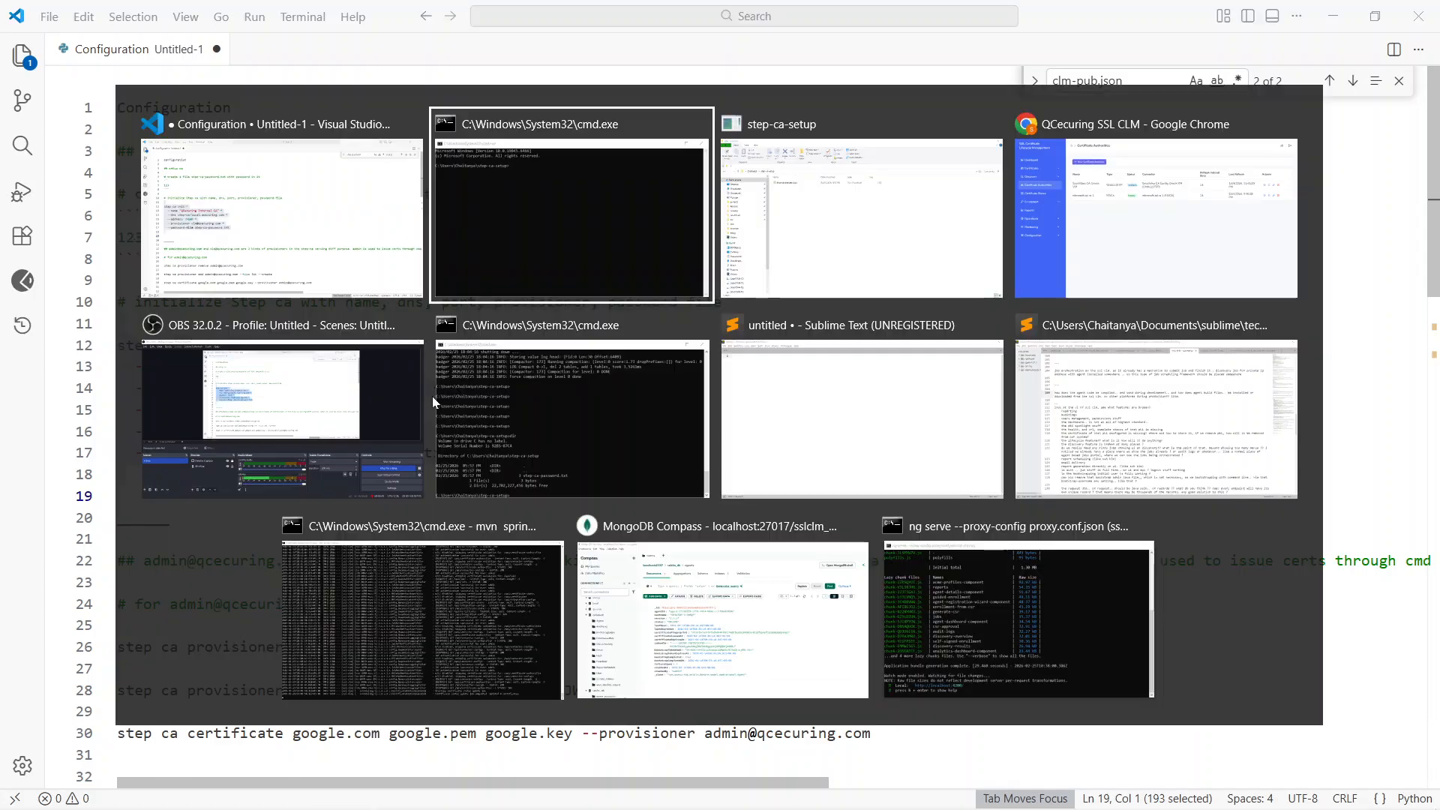
key("alt+Tab")
key("alt+Tab")
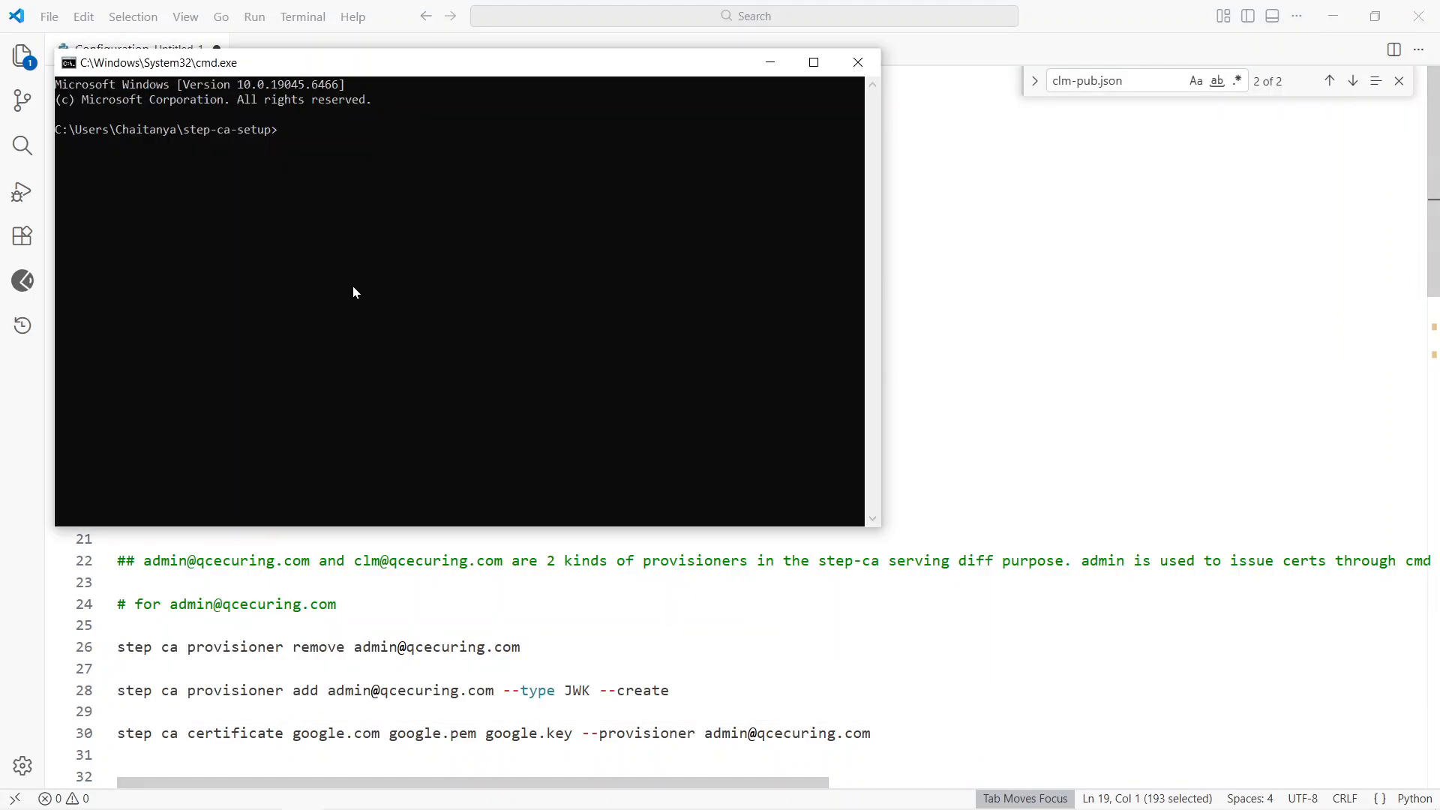
key("ctrl+v")
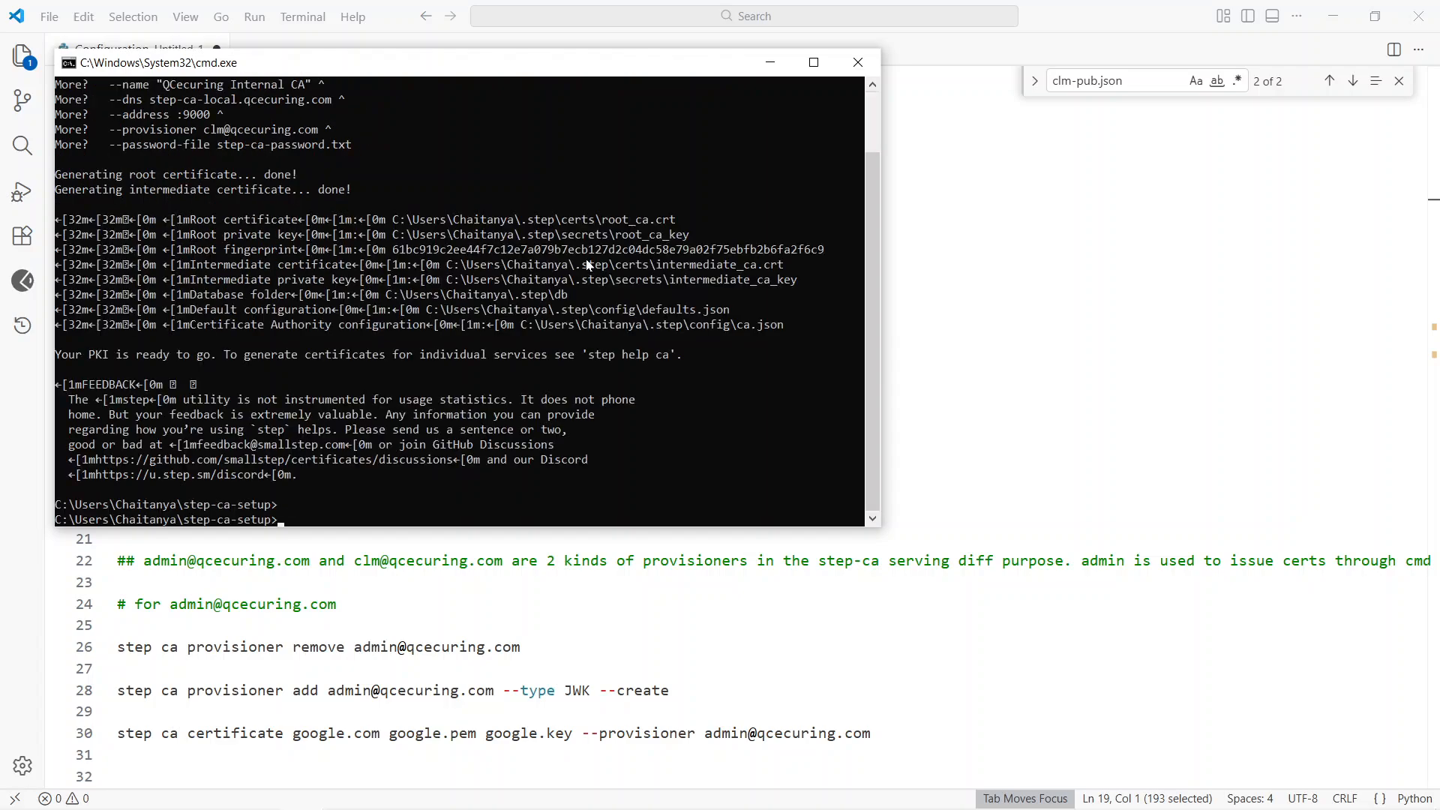
Step: Try to remove the admin provisioner by running the step ca provisioner remove command from the notes
key("alt+Tab")
scroll(489, 354, "down", 2)
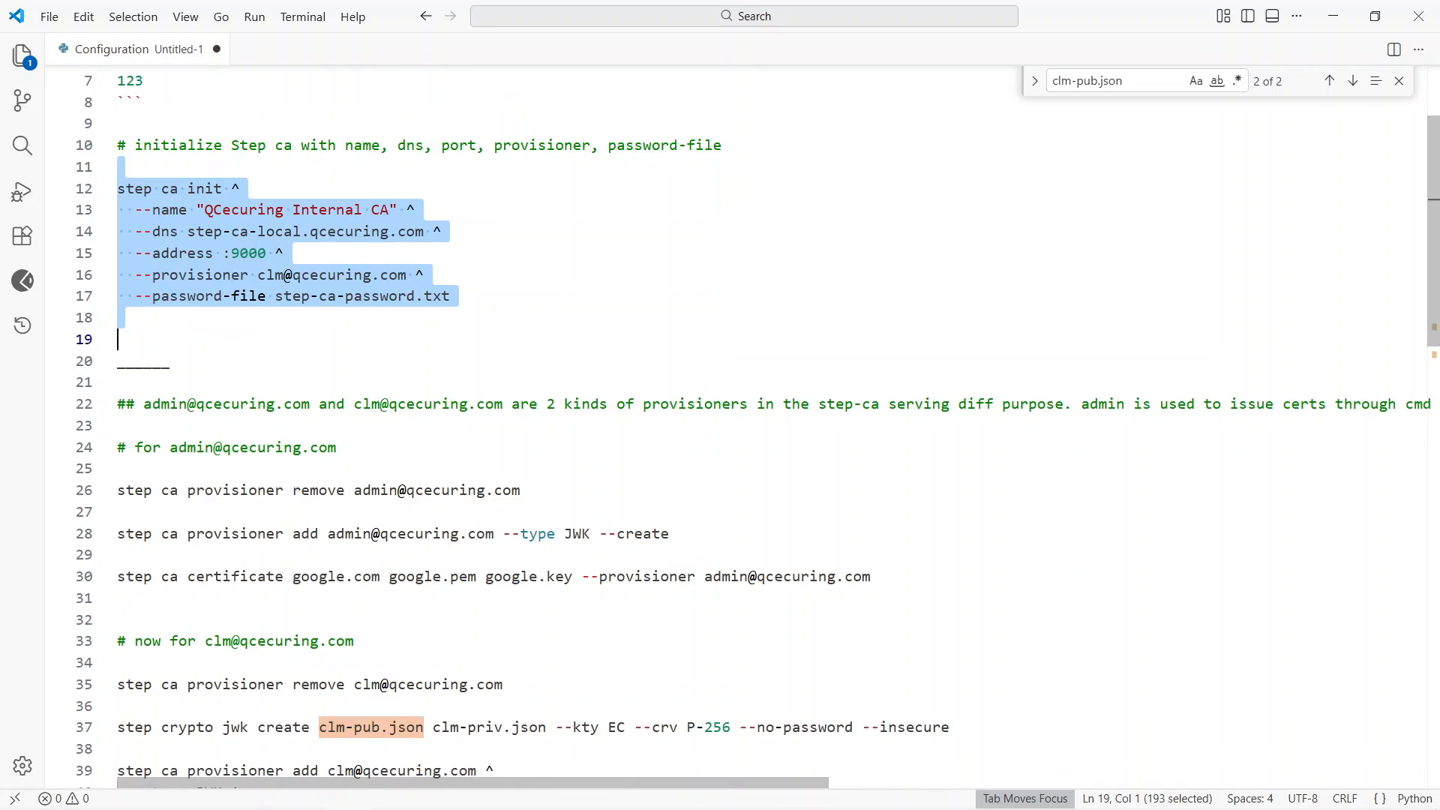
scroll(489, 355, "down", 2)
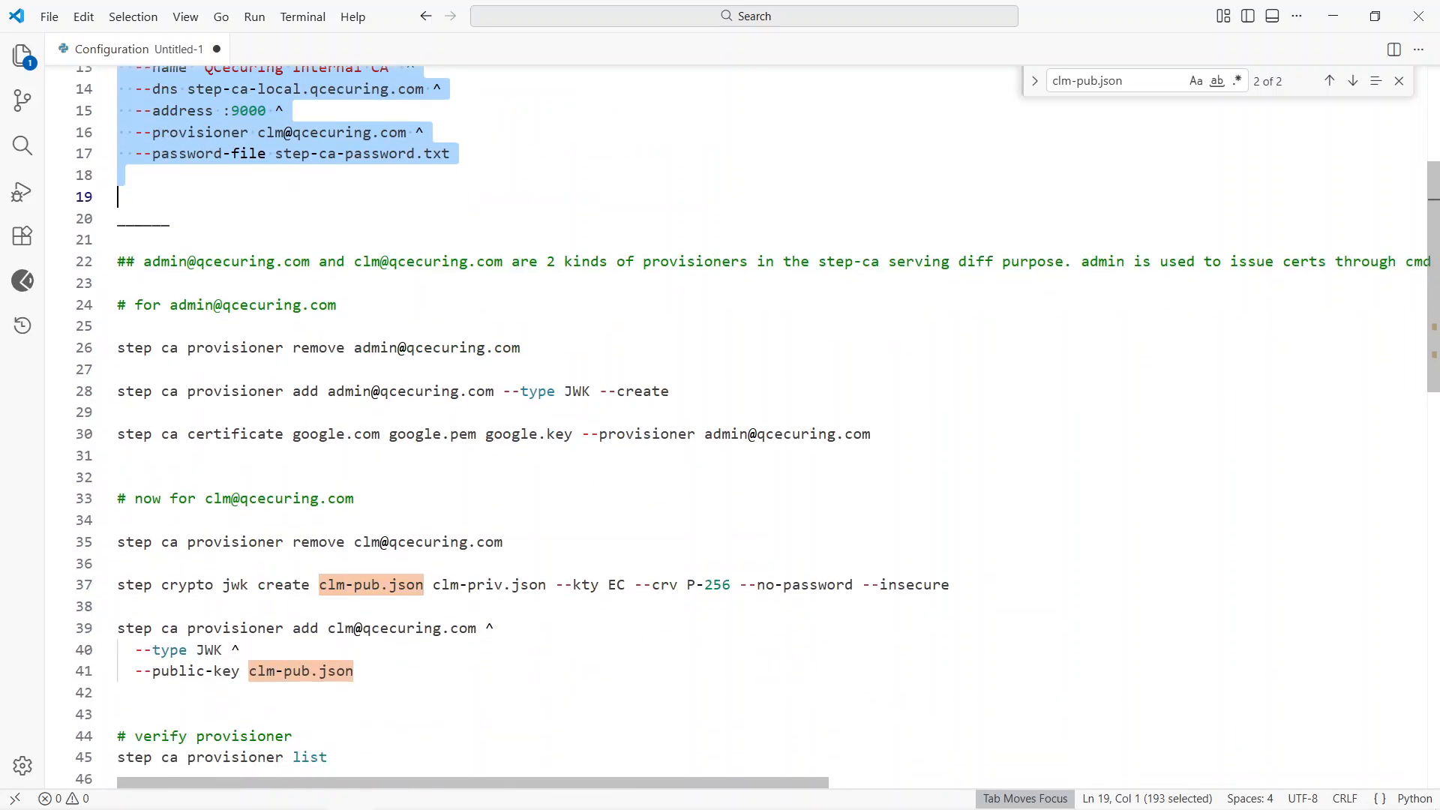
left_click_drag(119, 326, 118, 369)
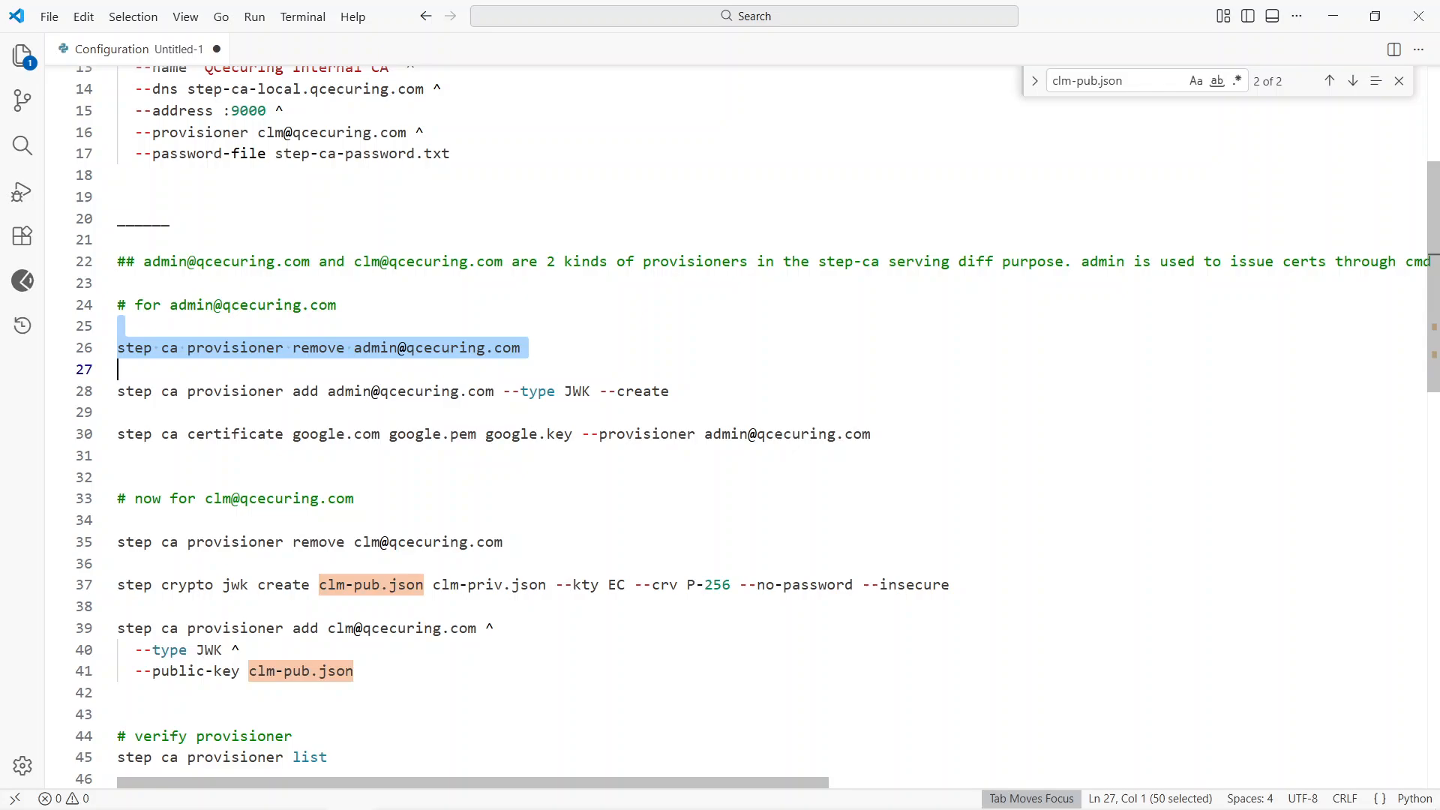
key("ctrl+c")
key("alt+Tab")
right_click(497, 362)
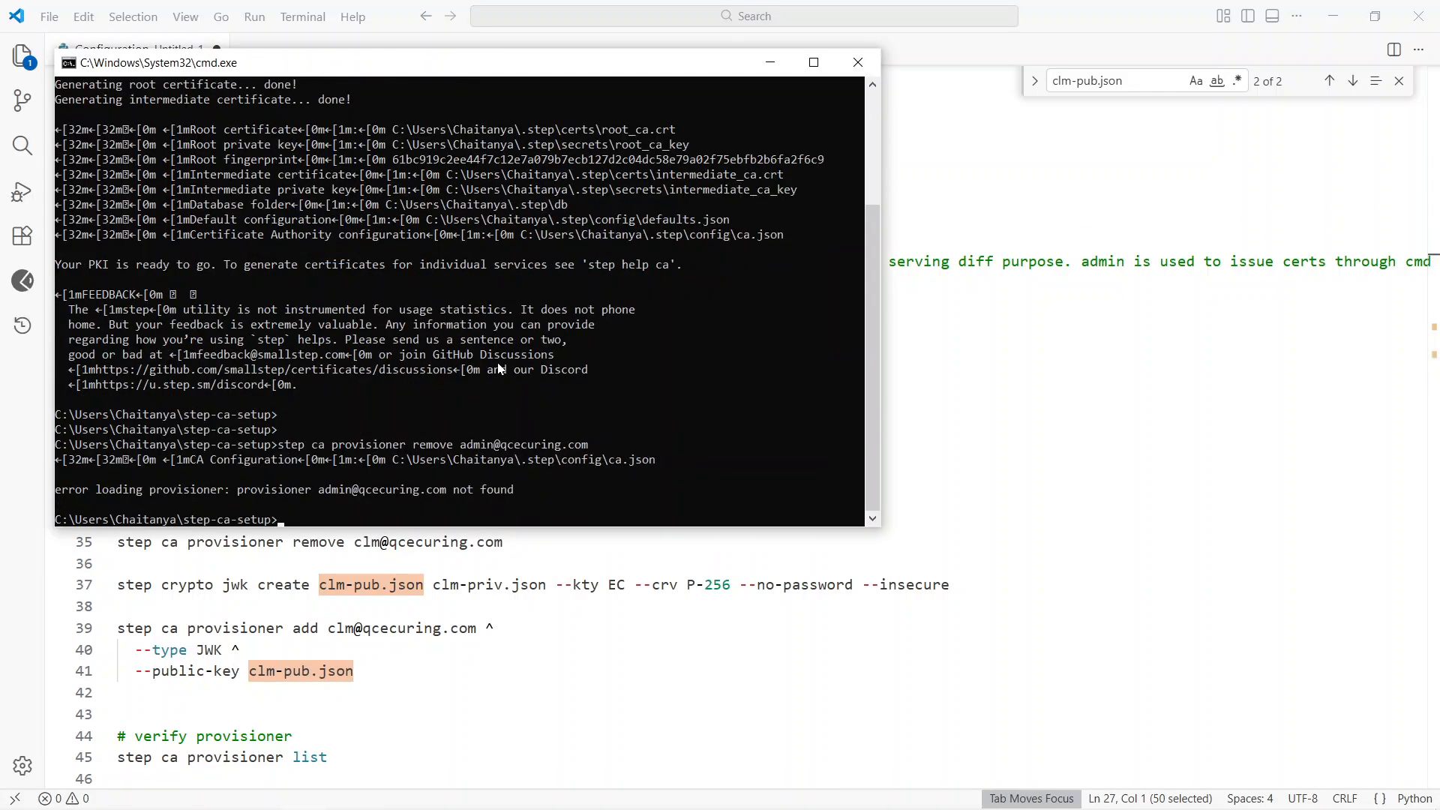
Step: Add the admin provisioner with --type JWK --create using the notes' command, and enter the password that encrypts its private key
key("alt+Tab")
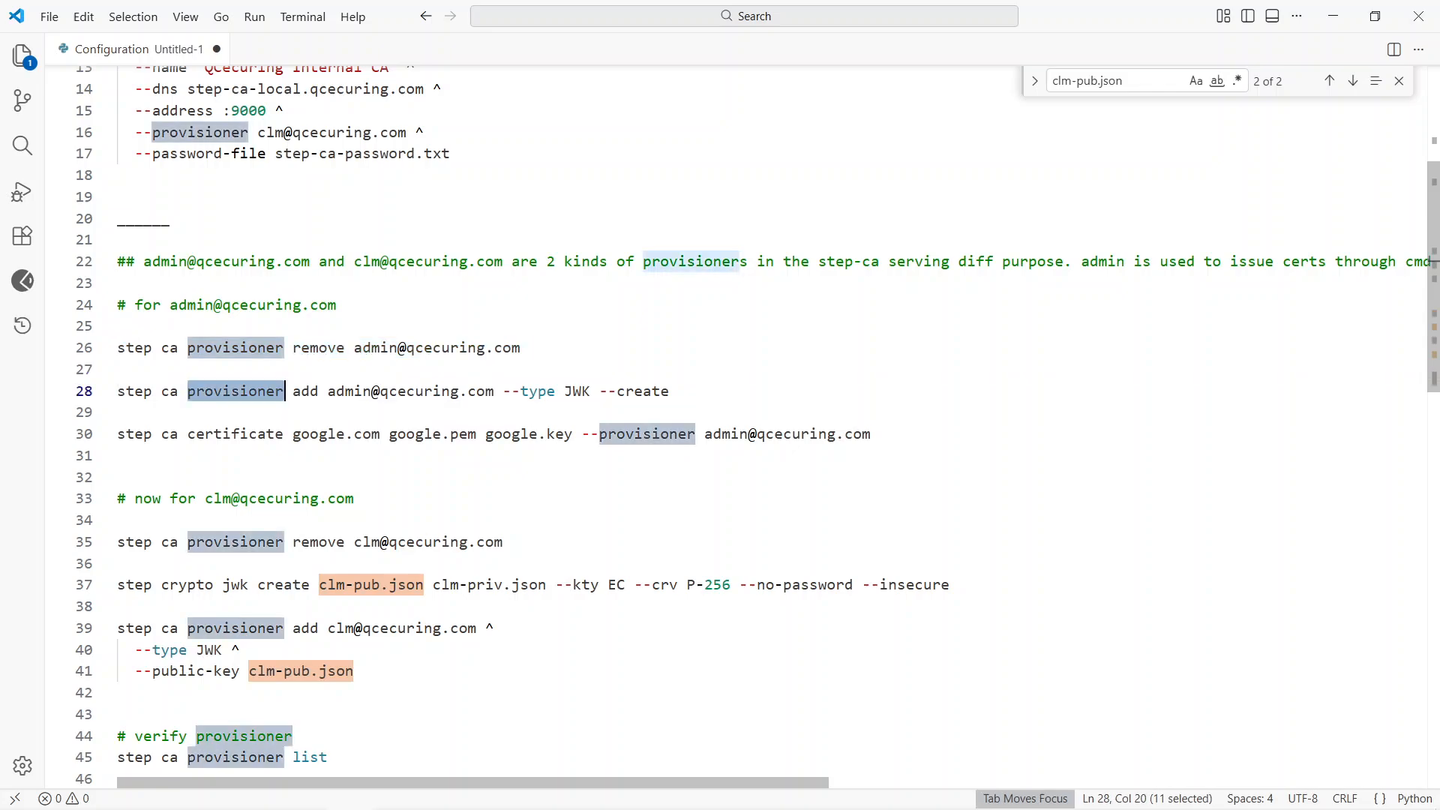
triple_click(189, 393)
key("ctrl+c")
key("alt+Tab")
right_click(383, 430)
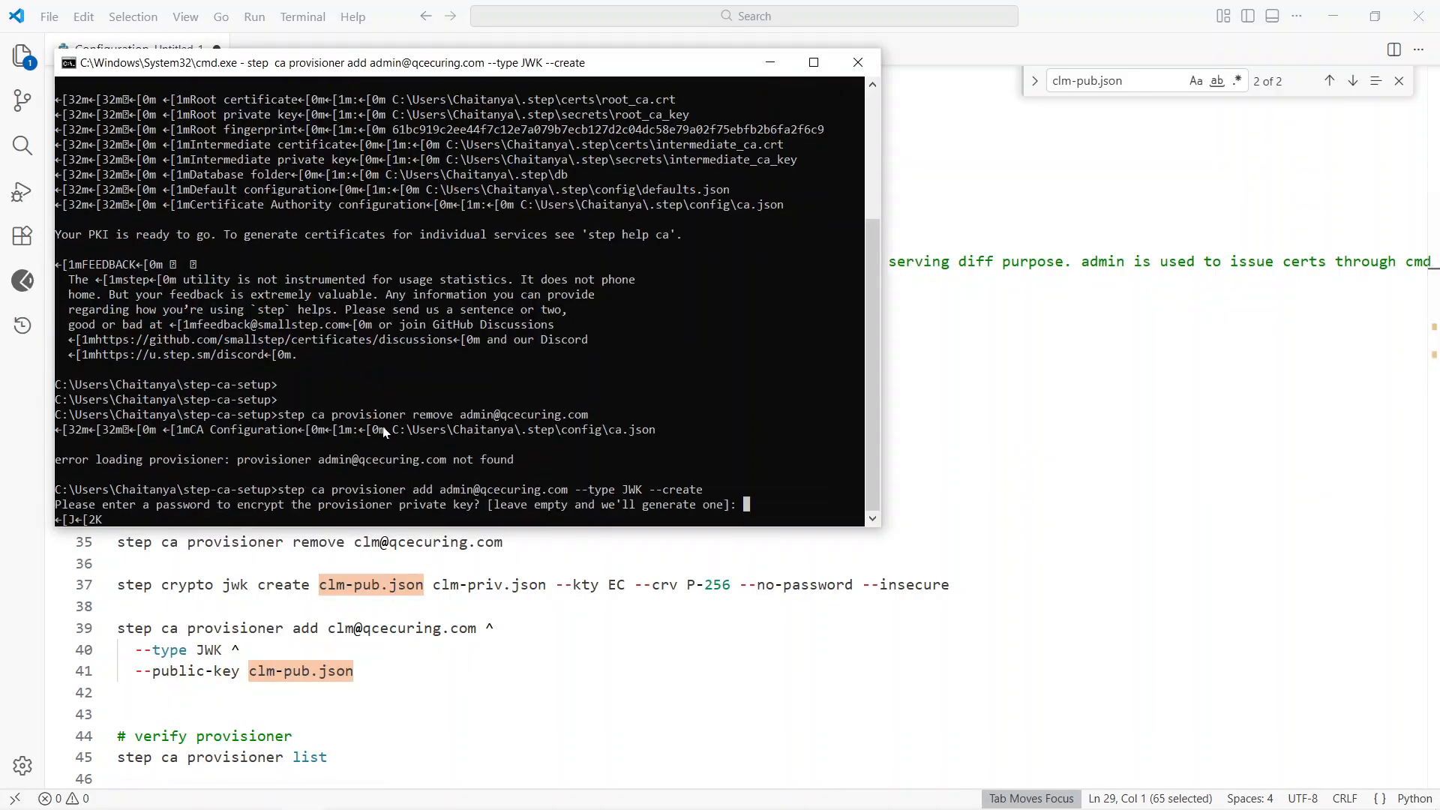
type("***")
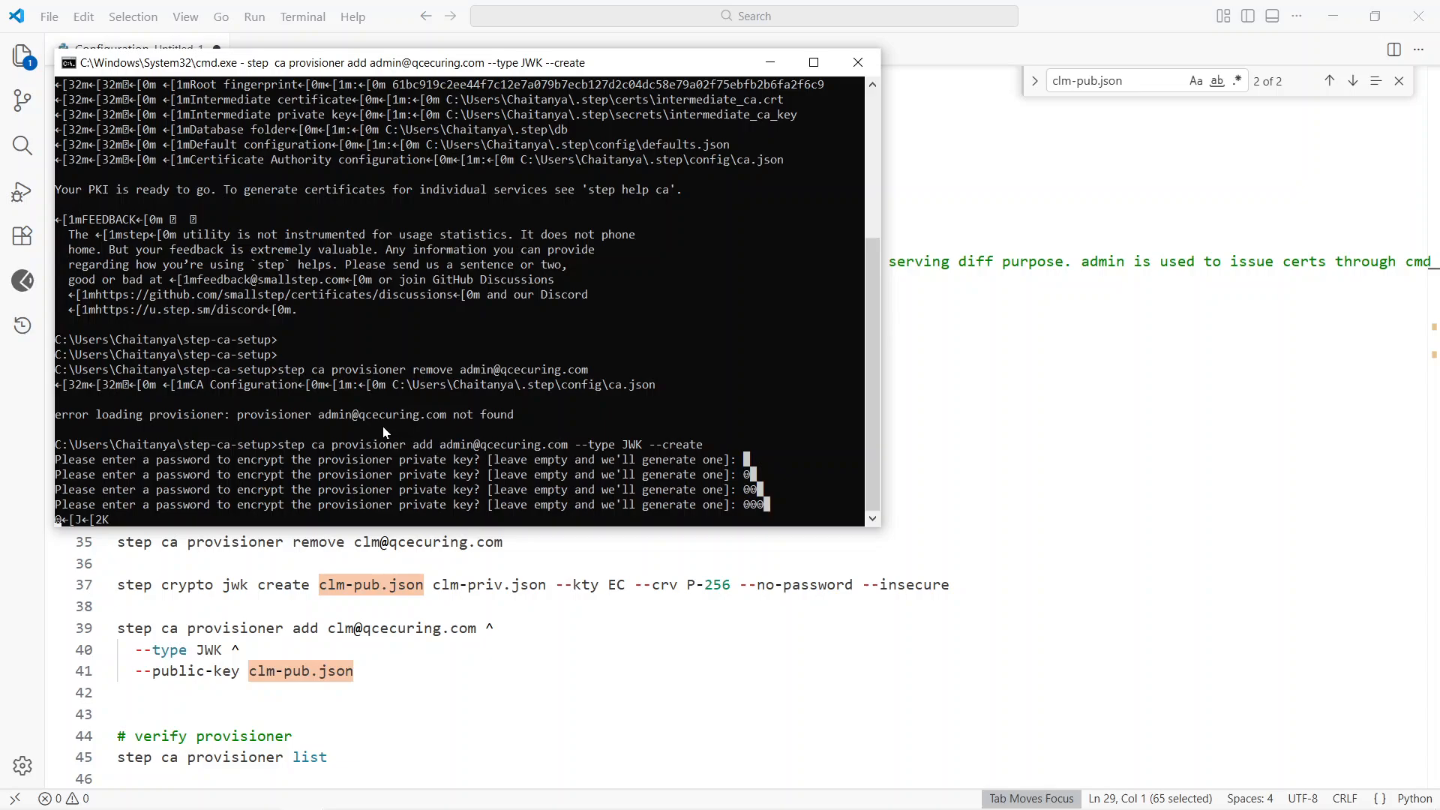
key("Return")
Step: Try to issue a google.com certificate as google.pem and google.key through the admin provisioner, using the notes' step ca certificate command
key("alt+Tab")
scroll(384, 433, "up", 4)
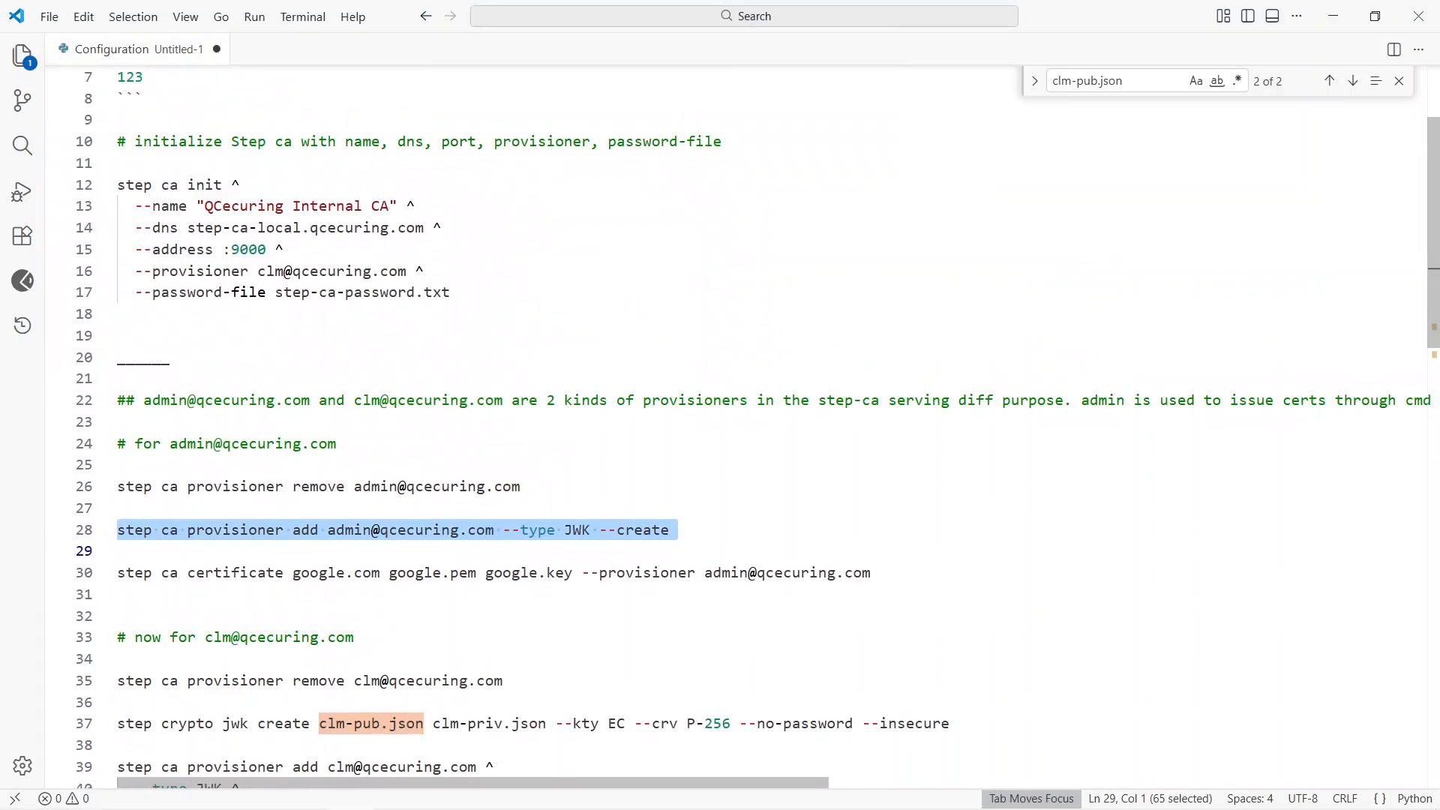
scroll(736, 428, "down", 3)
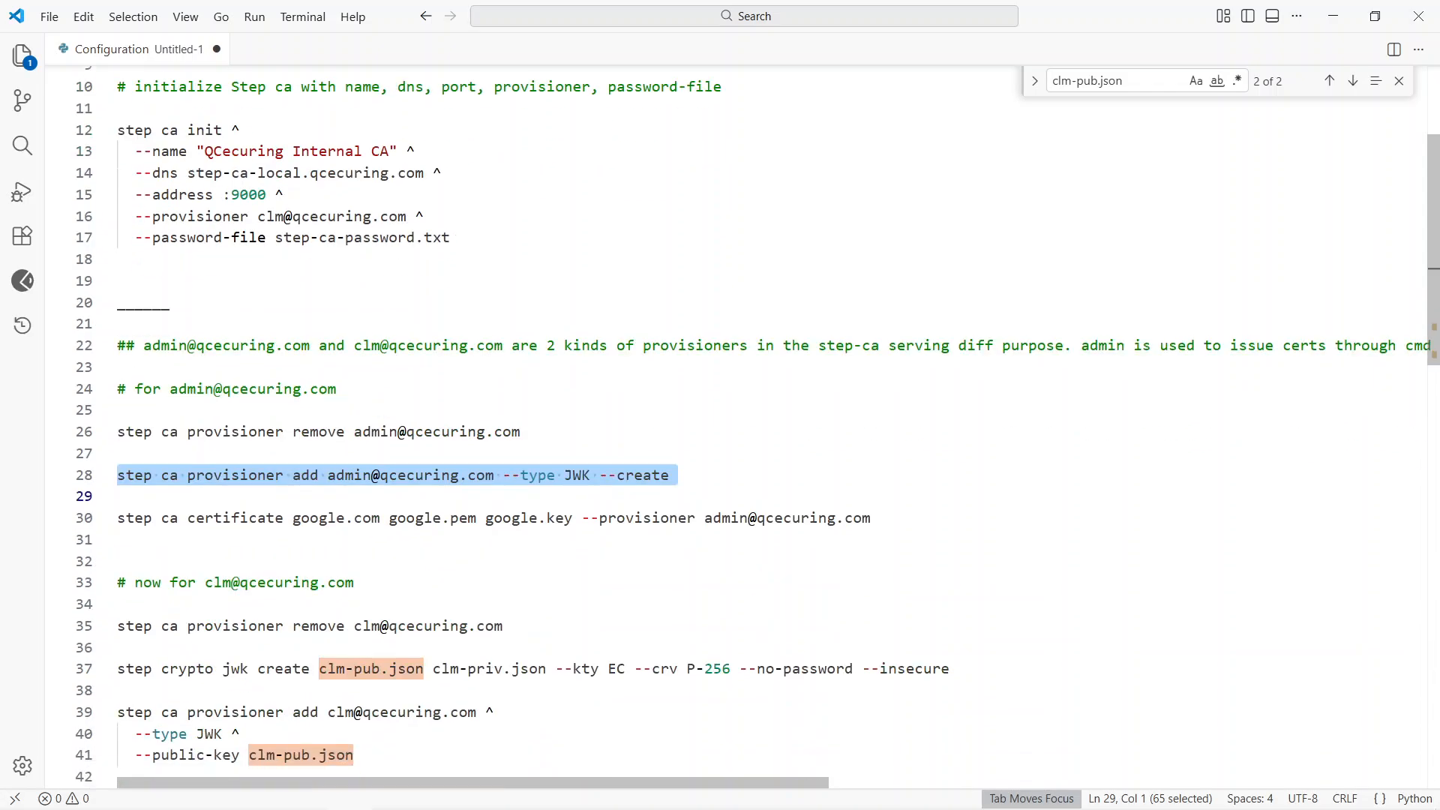
key("alt+Tab")
key("alt+Tab")
scroll(736, 420, "down", 2)
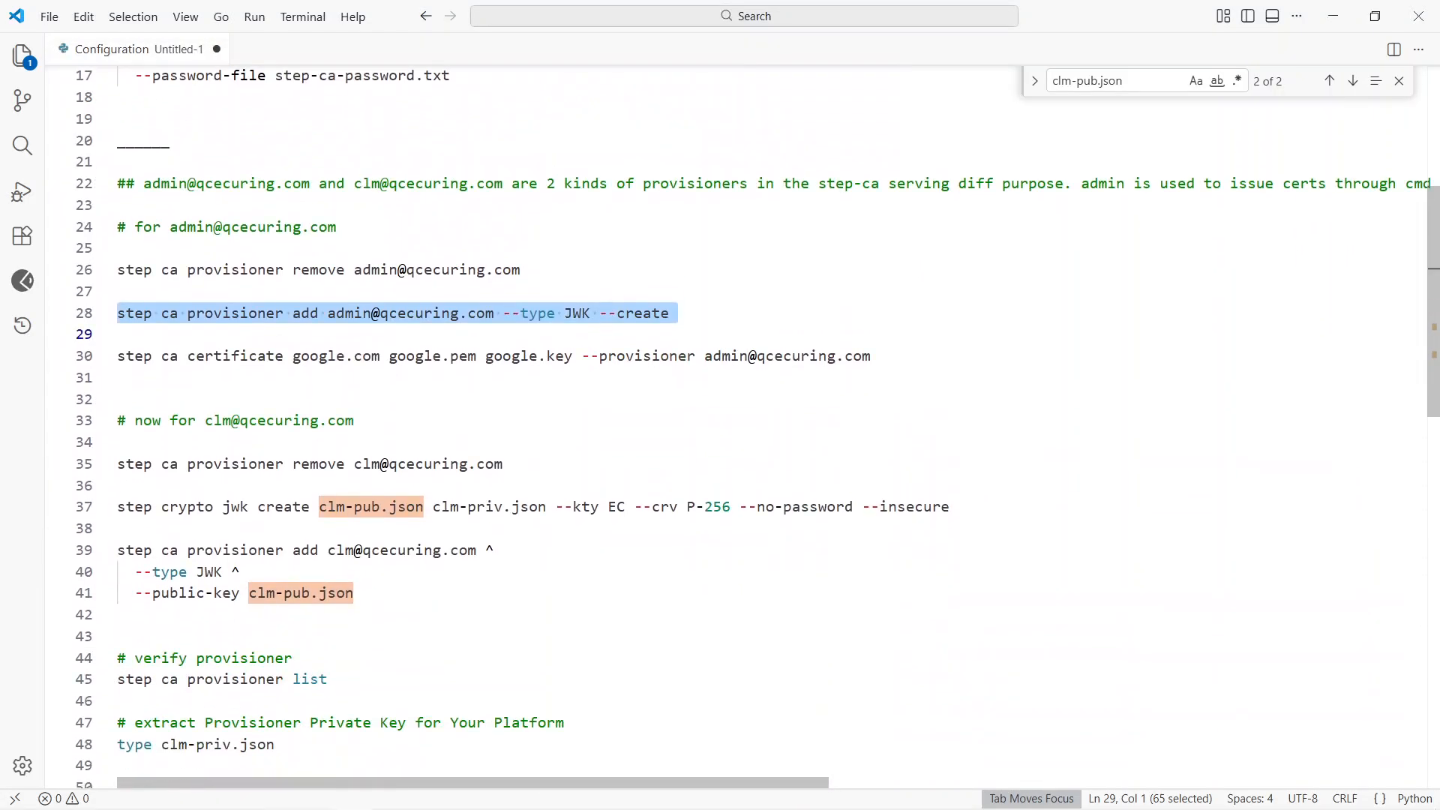
left_click_drag(118, 334, 118, 377)
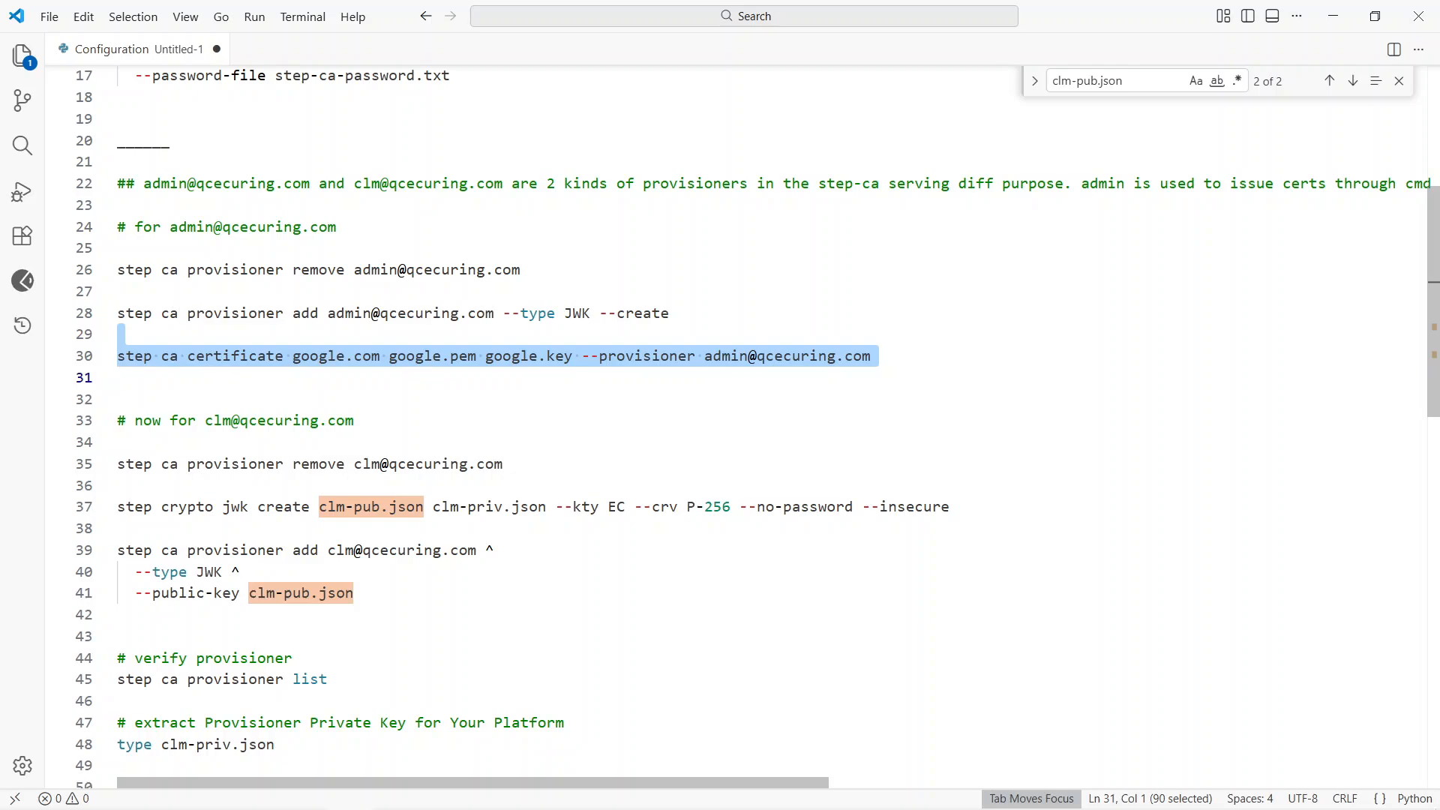
left_click_drag(705, 357, 871, 359)
key("alt+Tab")
right_click(554, 411)
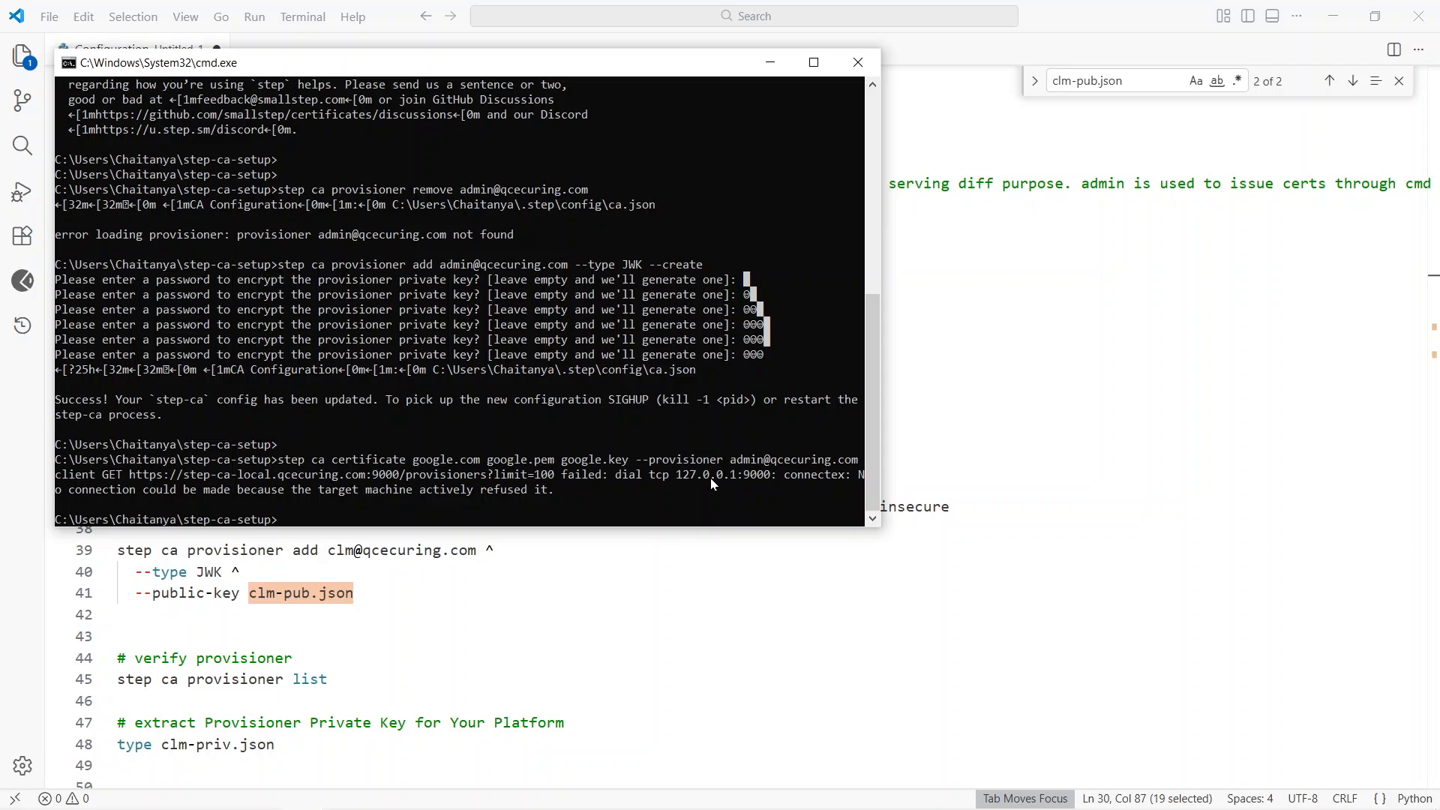
Step: Start the step-ca server in the other command prompt, enter the intermediate CA key password, and check the serving port
key("alt+Tab")
key("alt+Down")
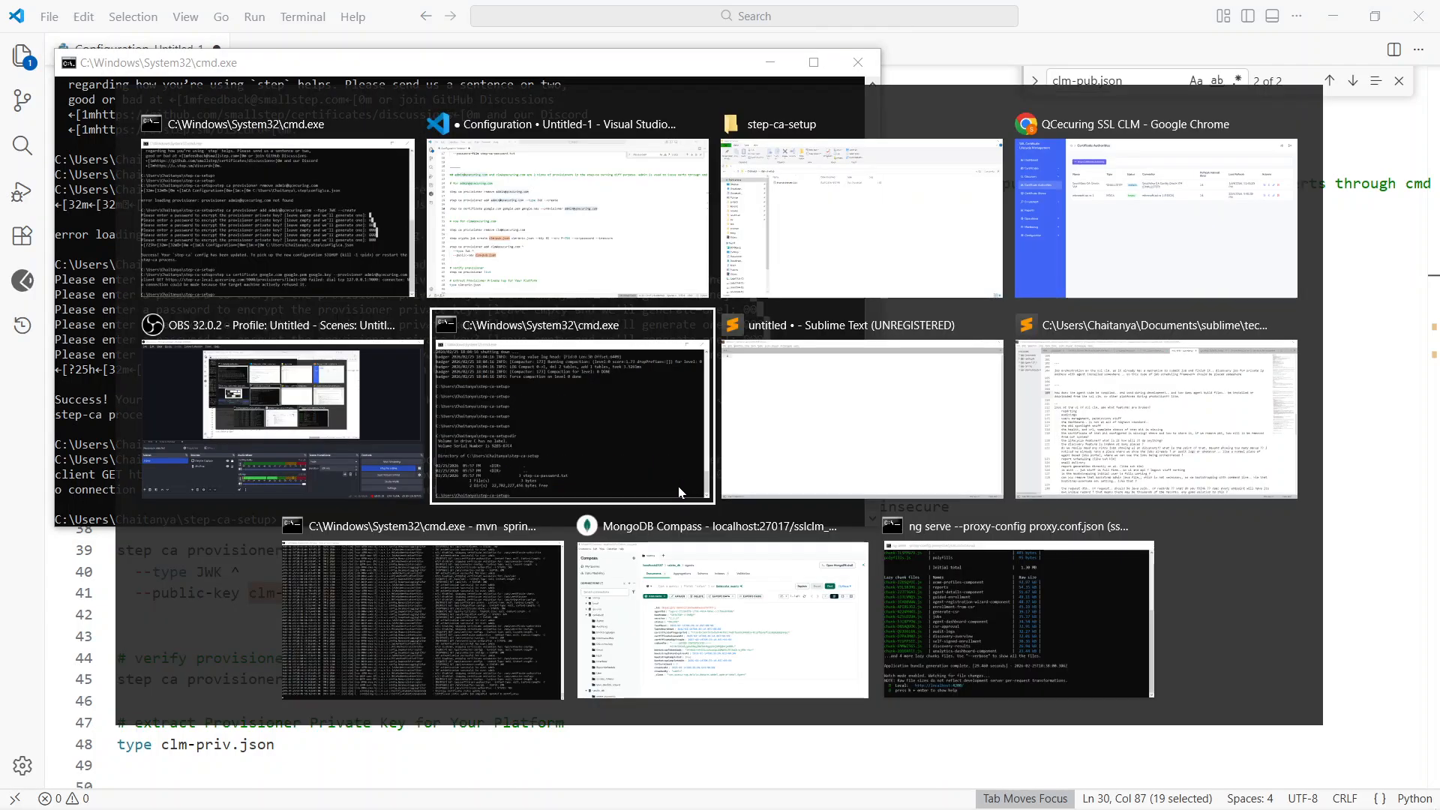
type("step-ca")
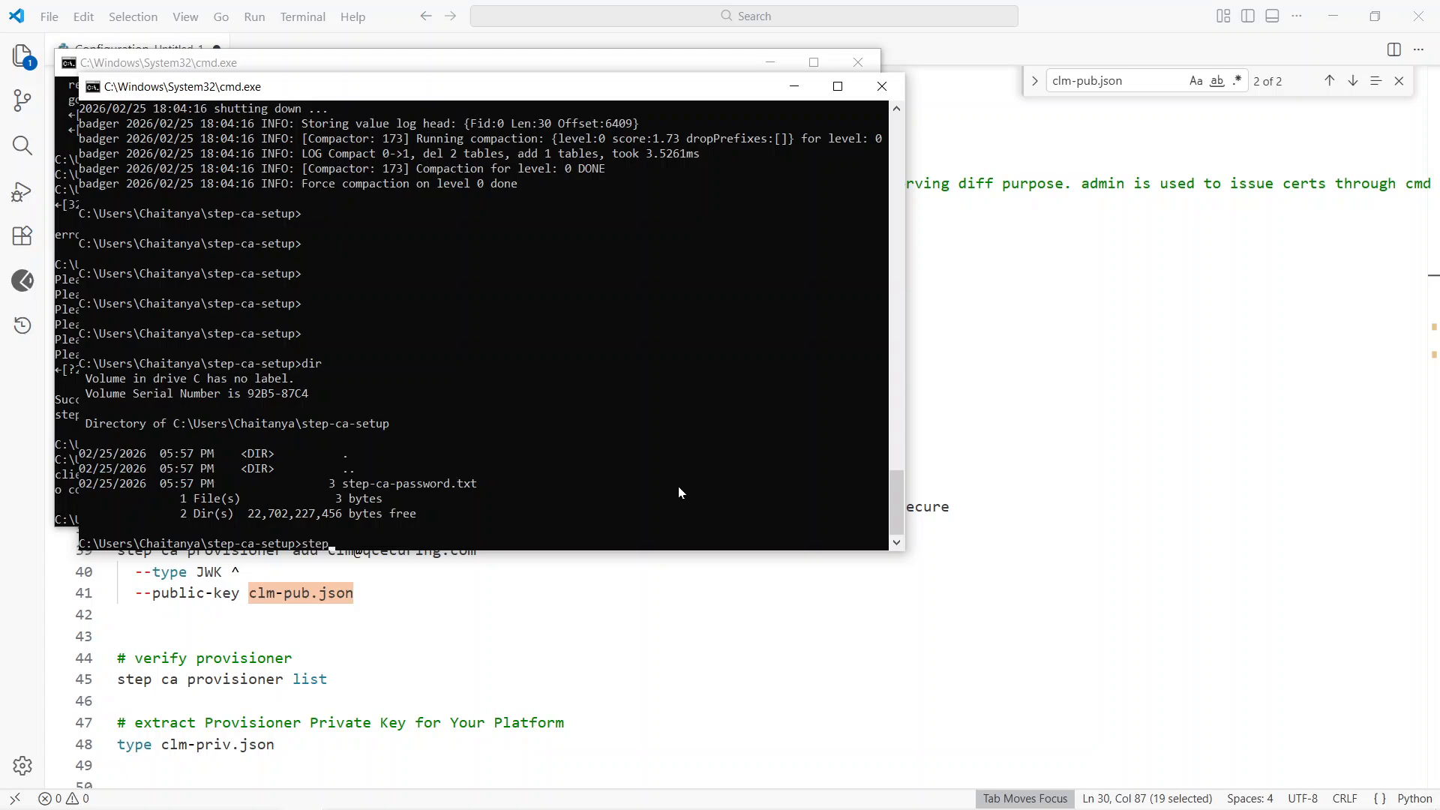
key("Return")
type("000")
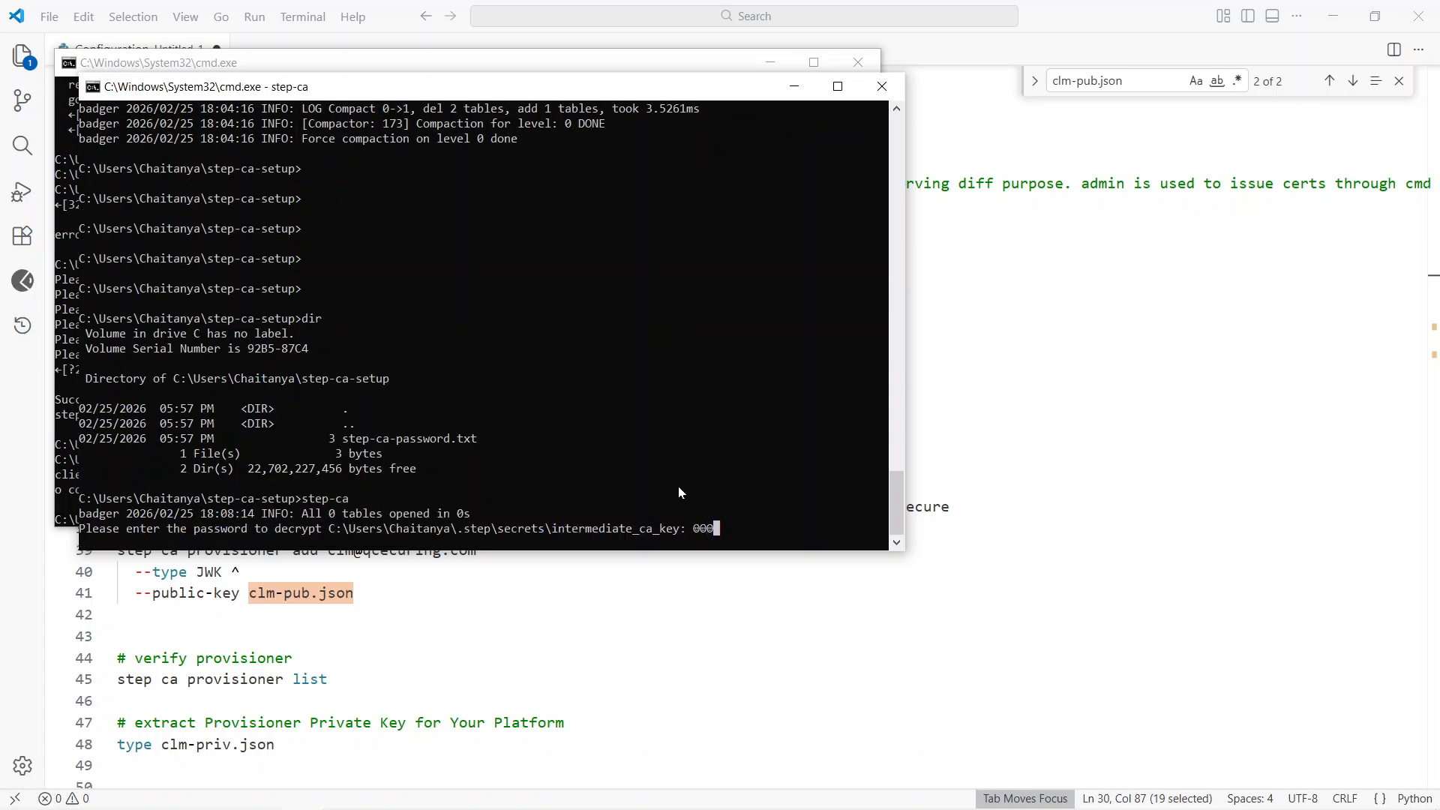
key("Return")
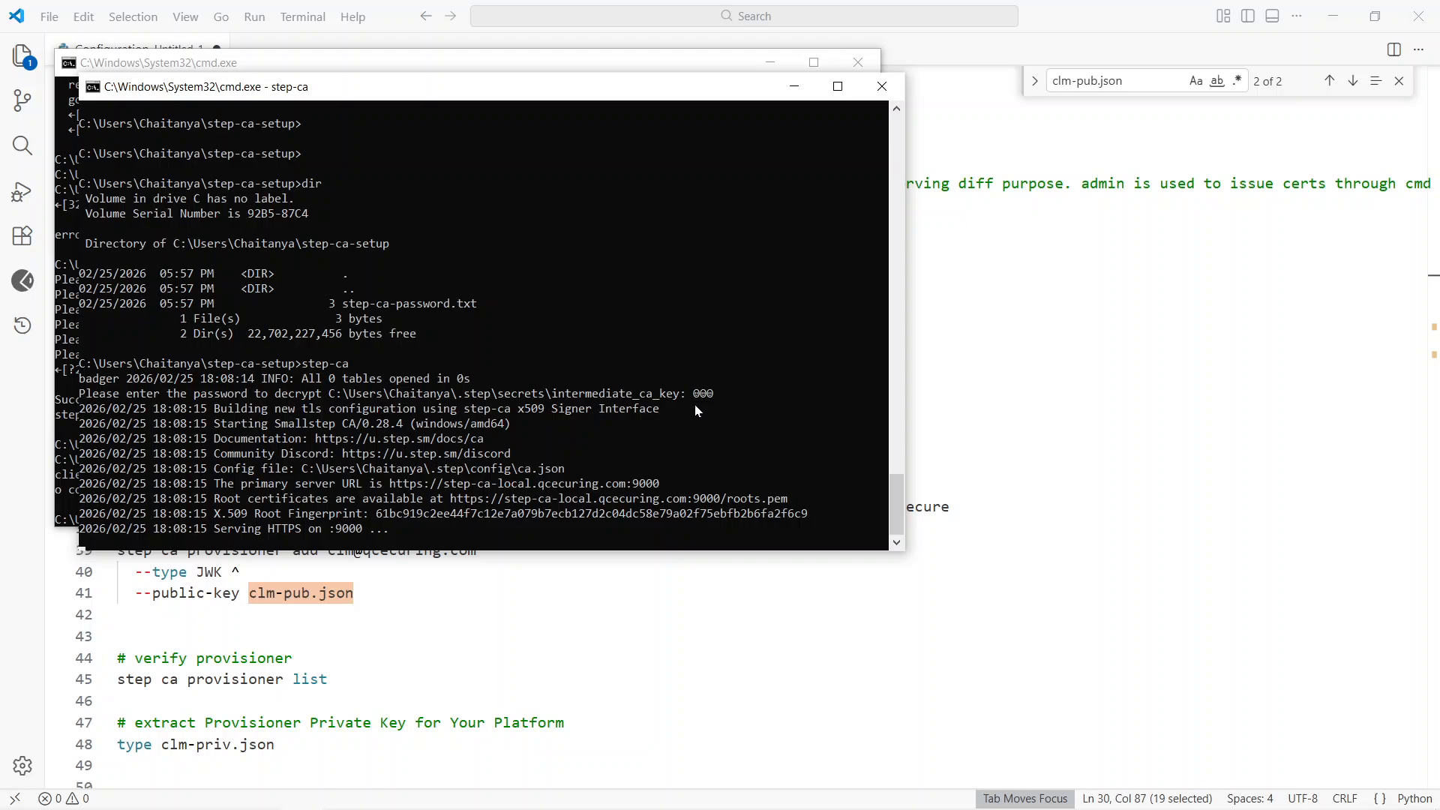
double_click(349, 529)
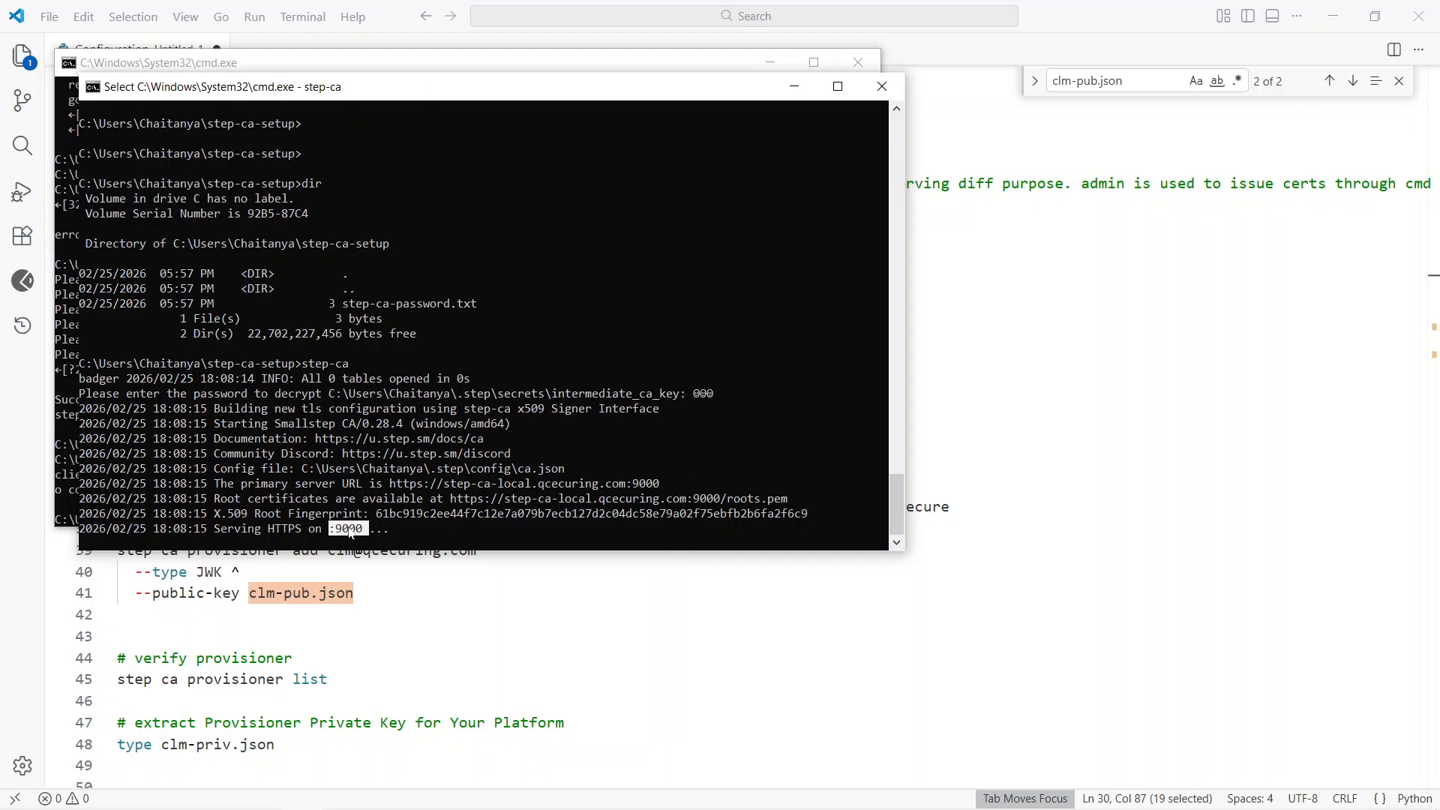
Step: Rerun the google.com certificate command in the first command prompt and enter the admin provisioner key password
key("alt+Tab")
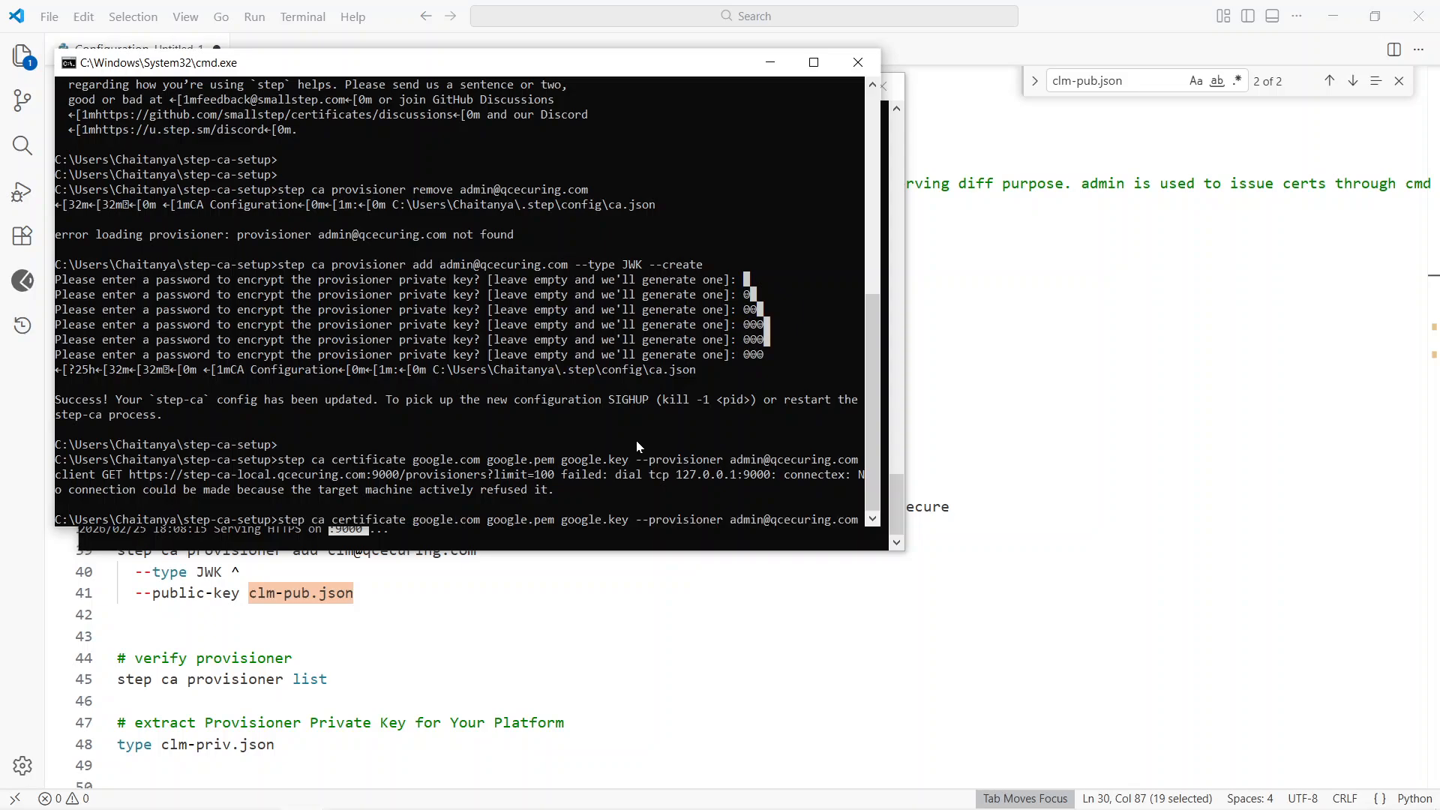
key("Return")
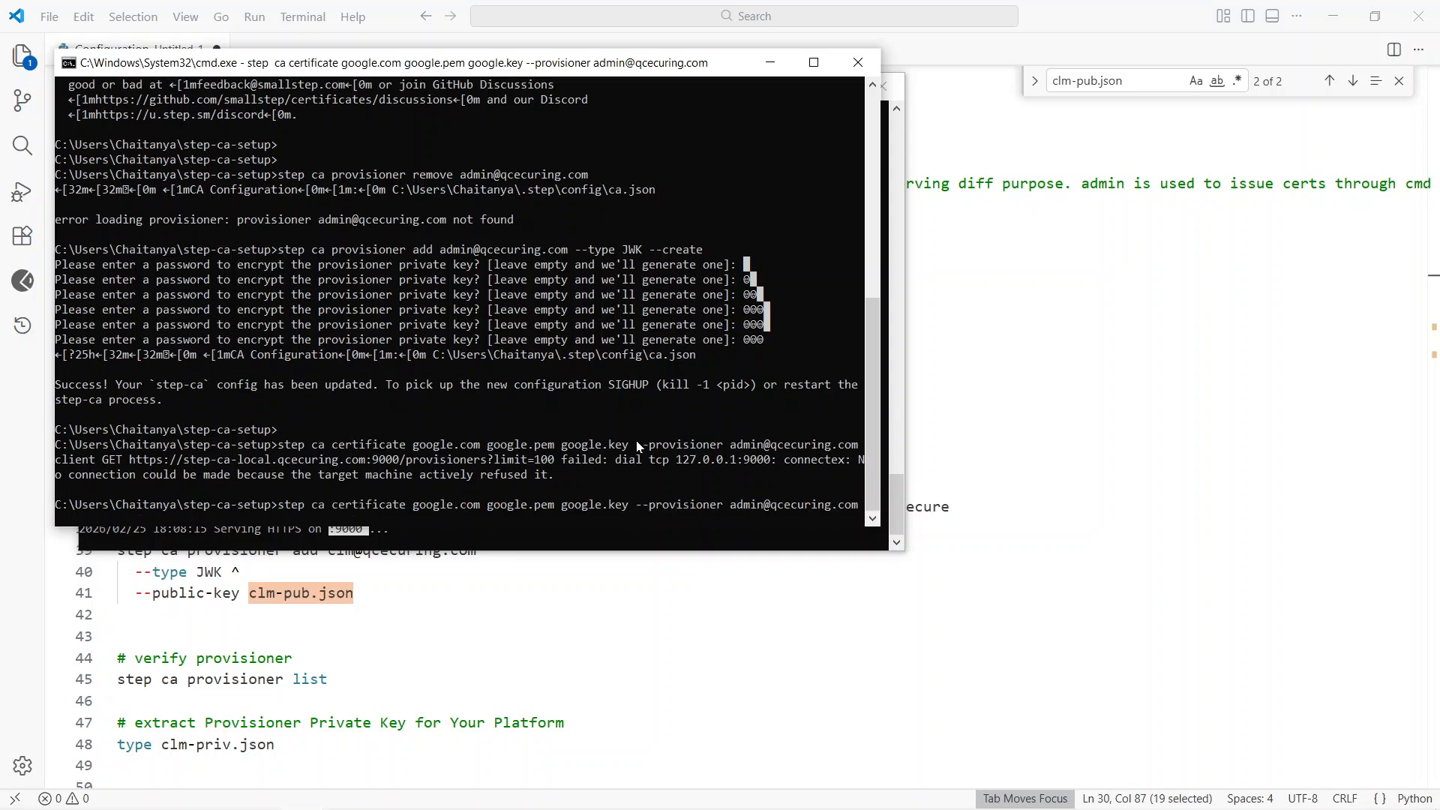
key("alt+Tab")
key("alt+Tab")
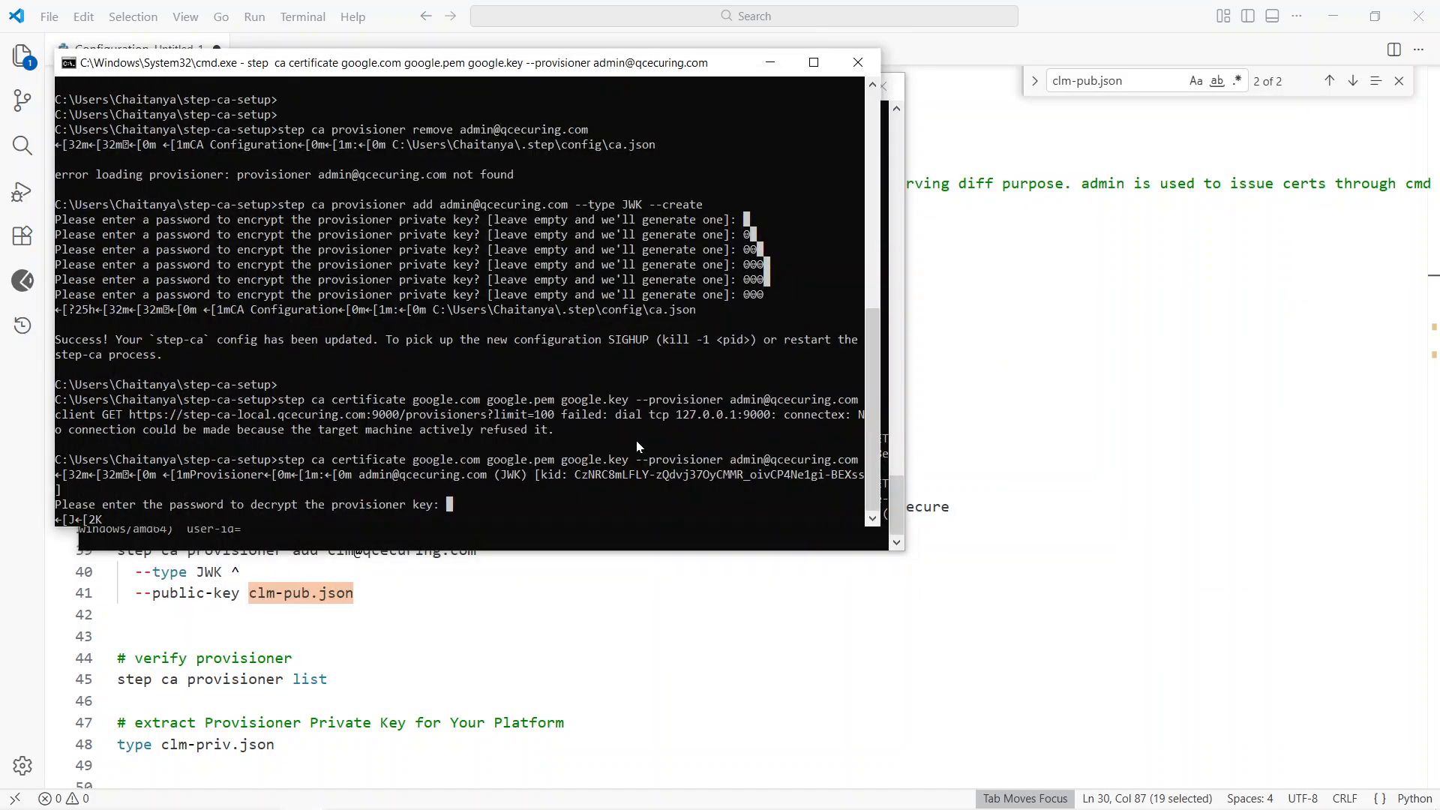
type("000")
key("Return")
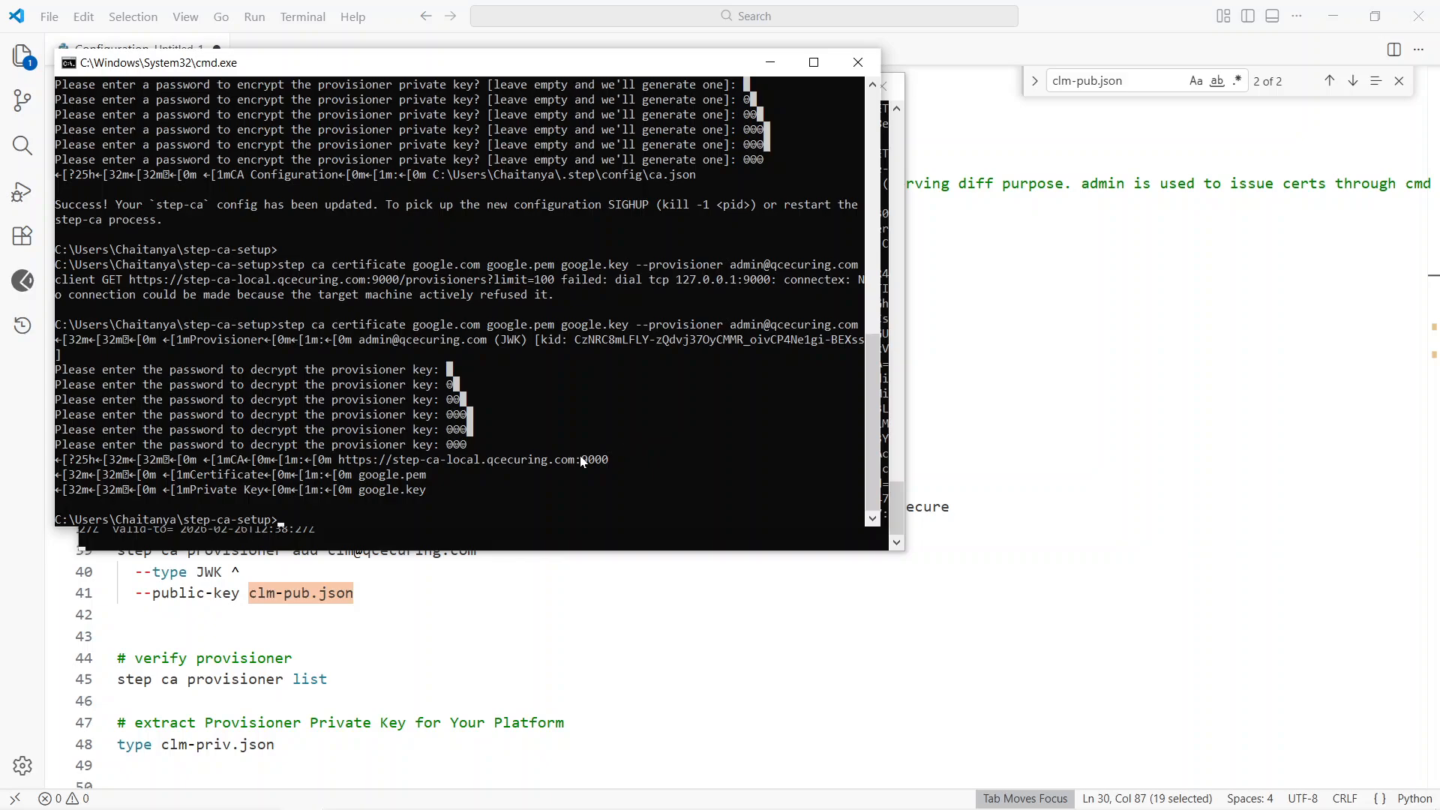
Step: Open google.key and google.pem from the step-ca-setup folder in Sublime Text to inspect their contents
key("alt+Tab")
key("alt+Tab")
key("alt+Tab")
key("alt+Tab")
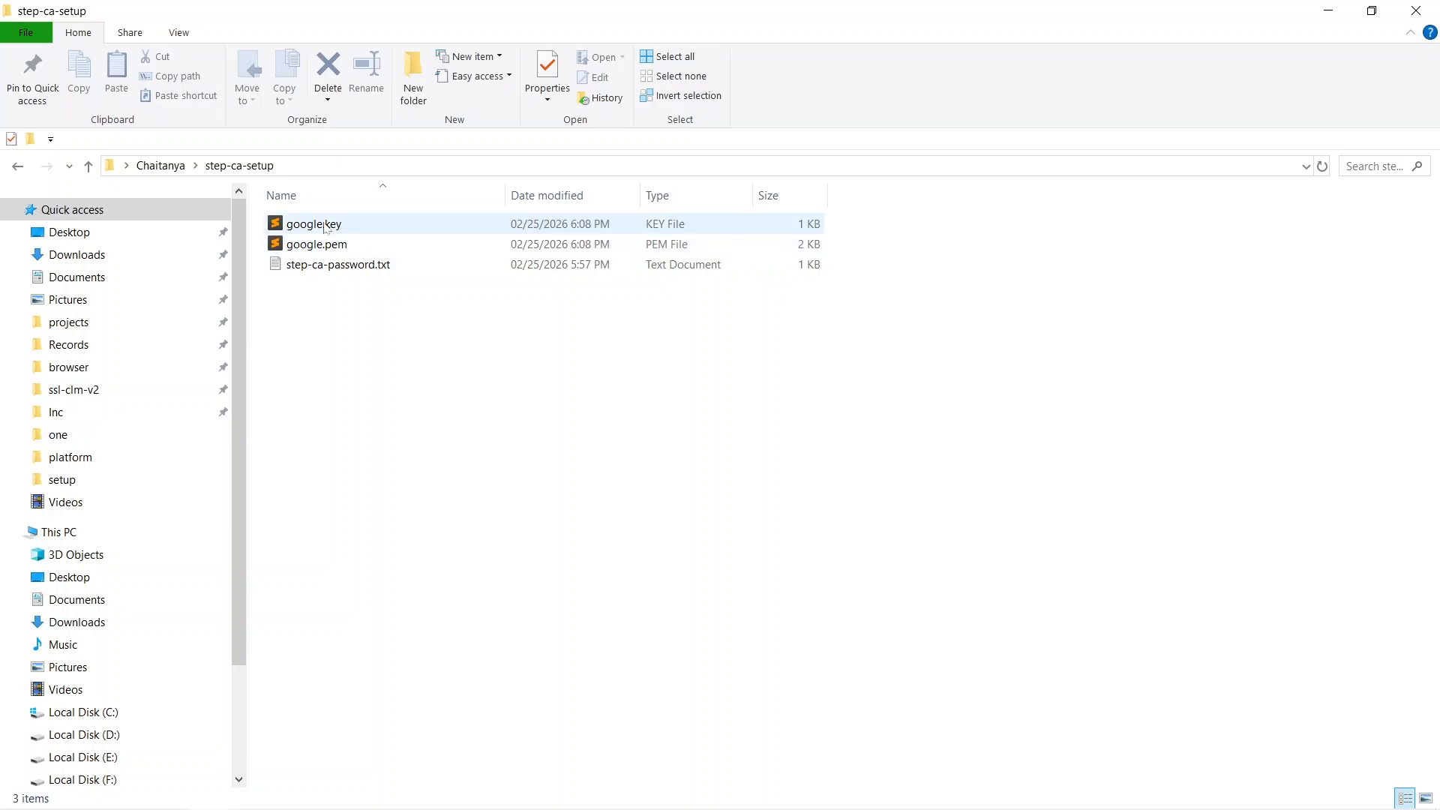
double_click(325, 228)
key("alt+Tab")
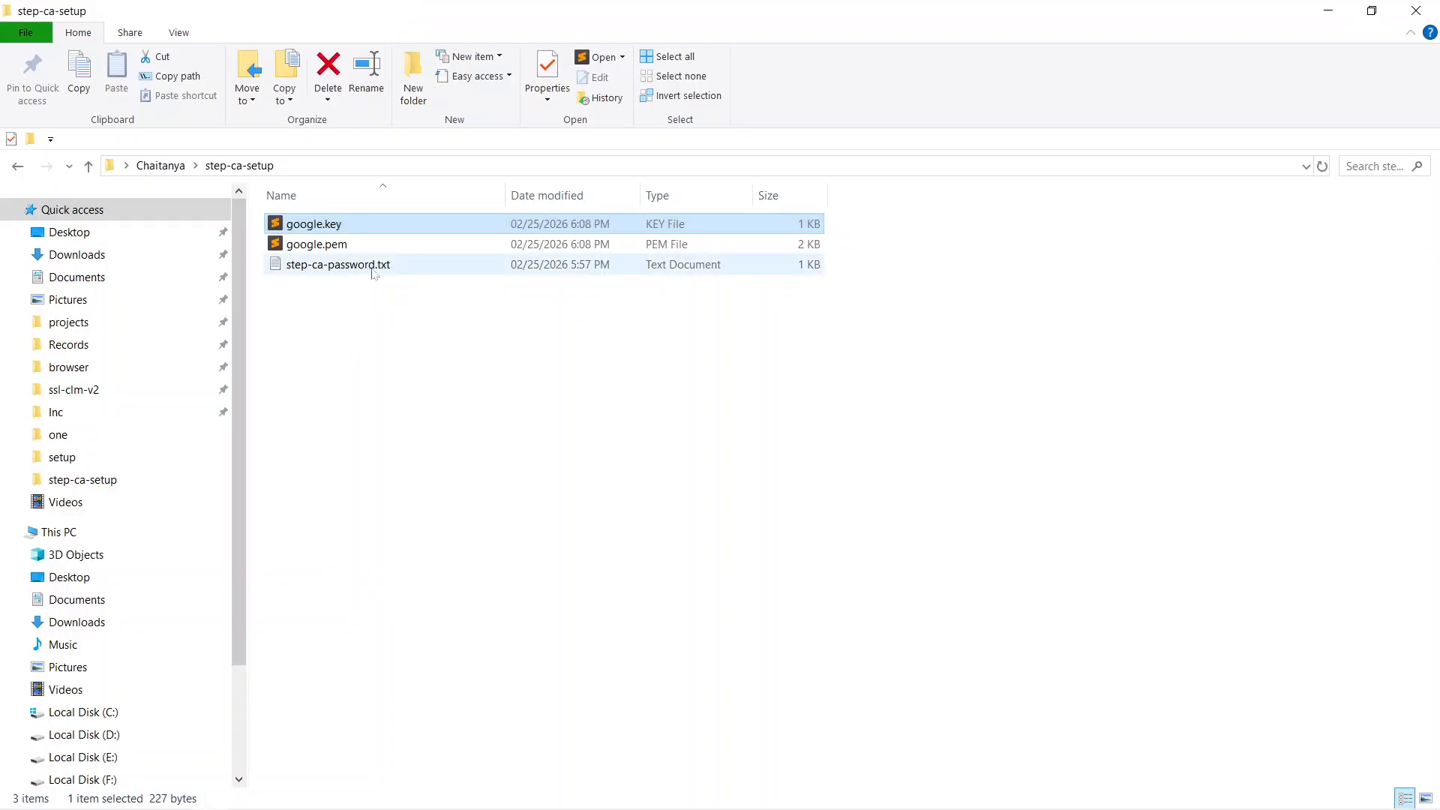
double_click(450, 244)
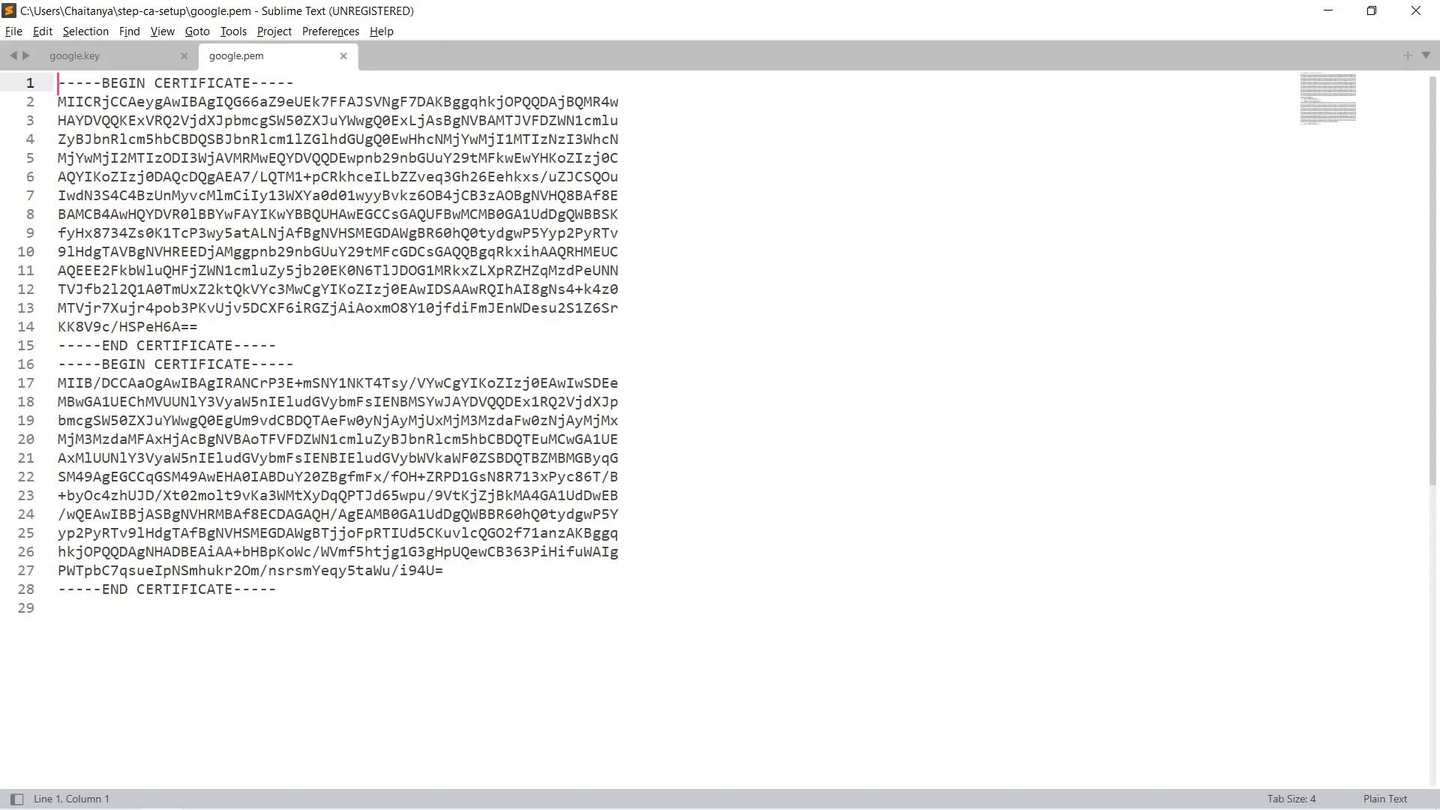
Step: Close google.pem and google.key in Sublime Text and return to the Configuration notes in Visual Studio Code
triple_click(389, 233)
key("ctrl+w")
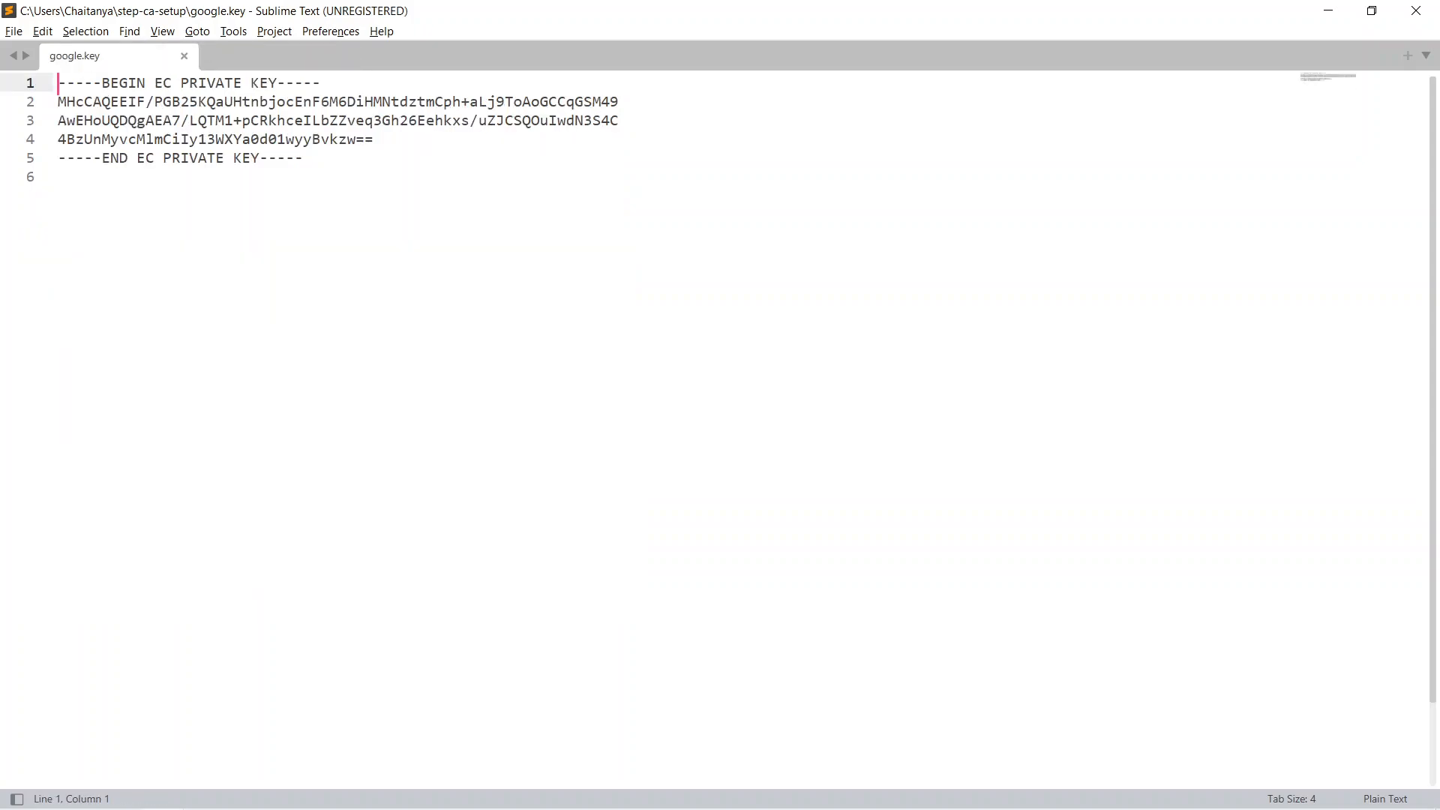
key("ctrl+w")
key("alt+Tab")
key("alt+Tab")
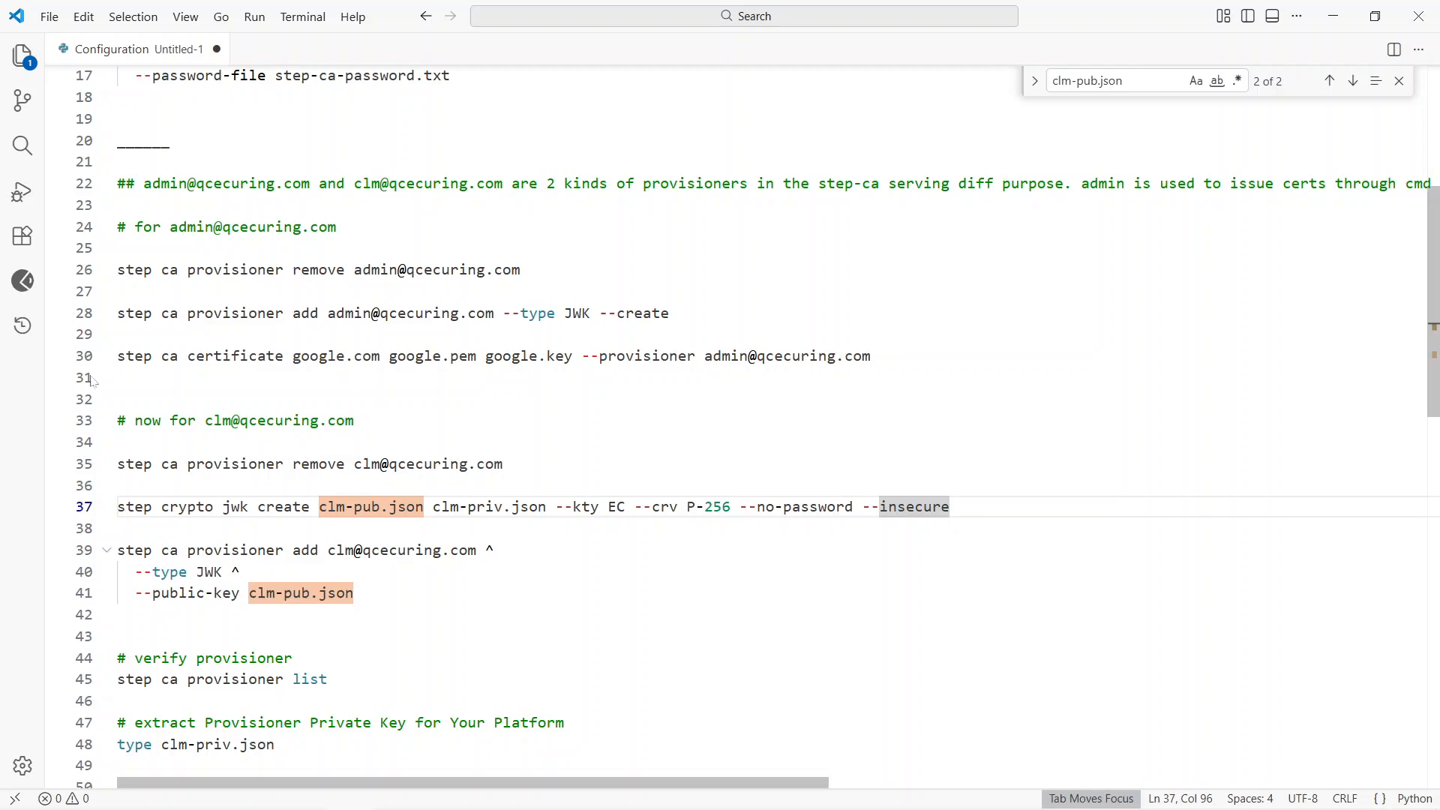
Step: Review the notes' admin certificate command and the clm provisioner commands, including the clm-pub.json and clm-priv.json key pair
left_click_drag(705, 355, 872, 355)
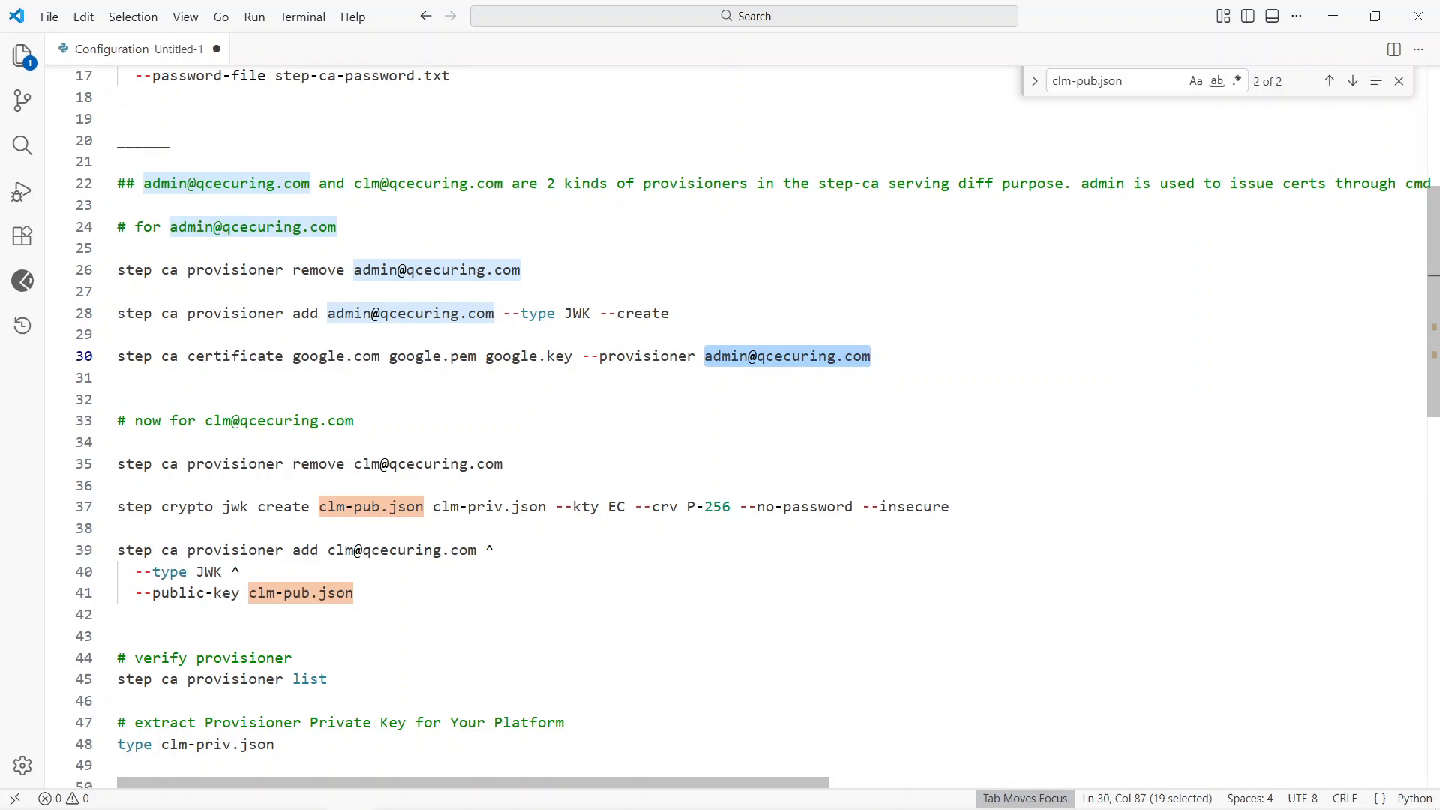
left_click_drag(123, 528, 120, 485)
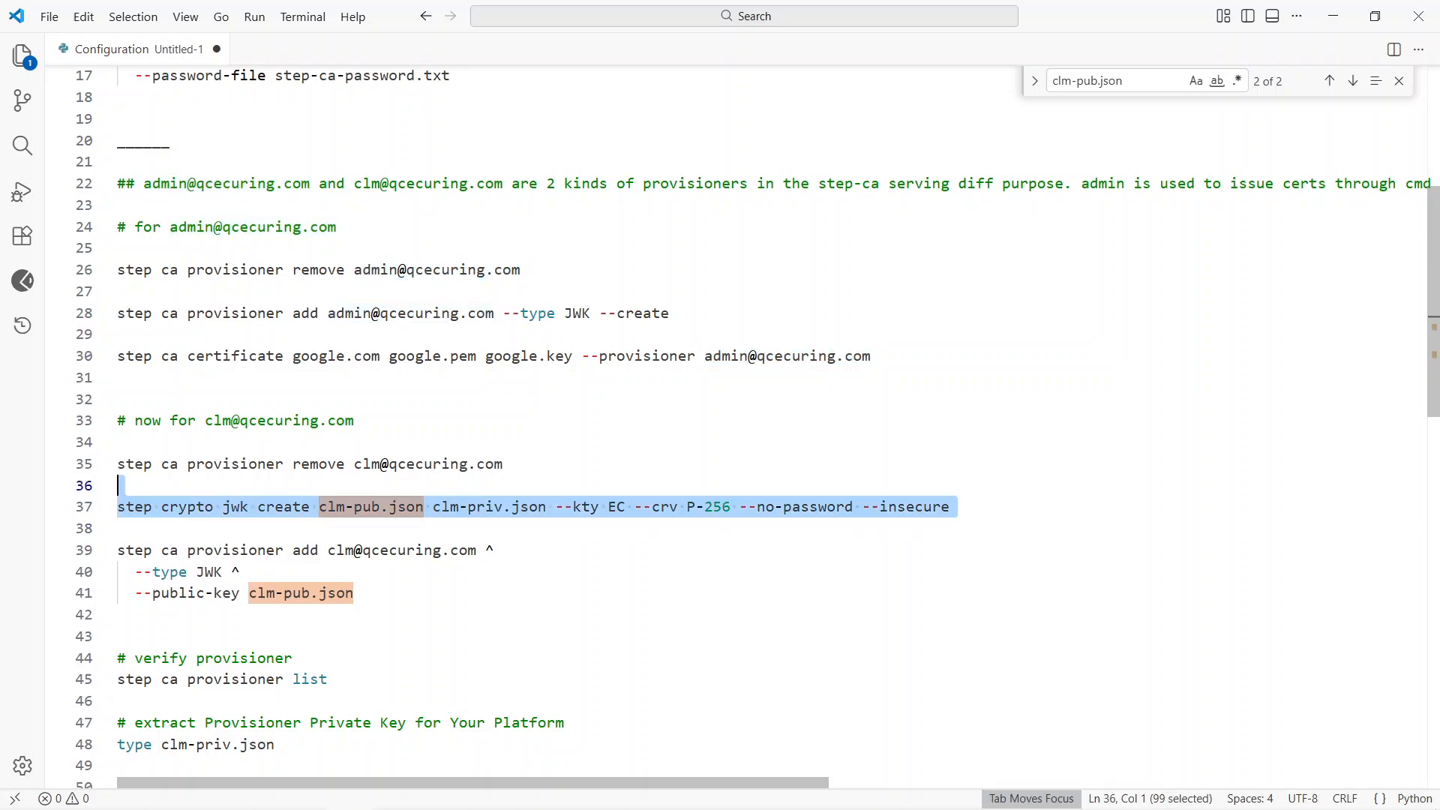
scroll(735, 425, "down", 1)
scroll(735, 425, "up", 1)
scroll(735, 425, "down", 1)
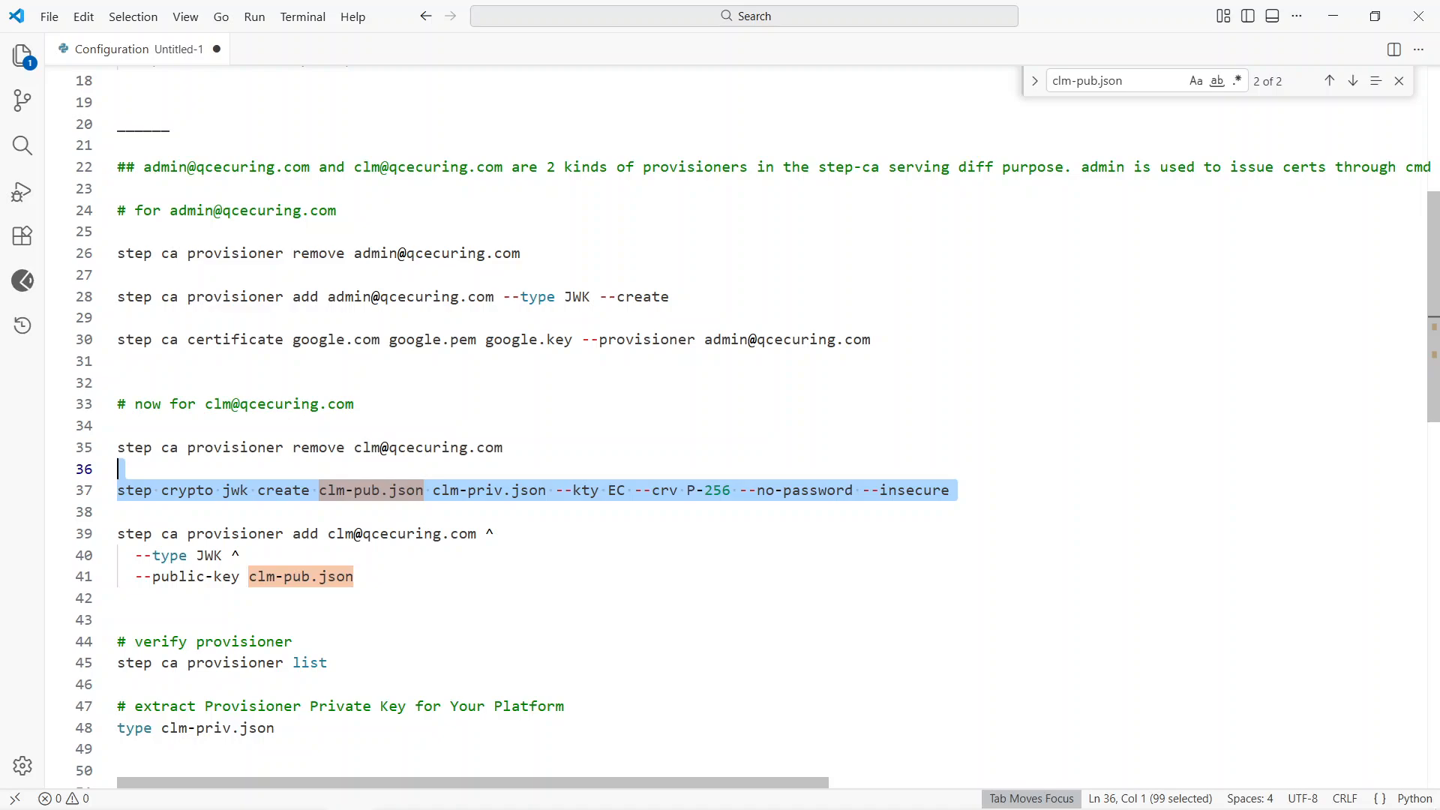
left_click(120, 361)
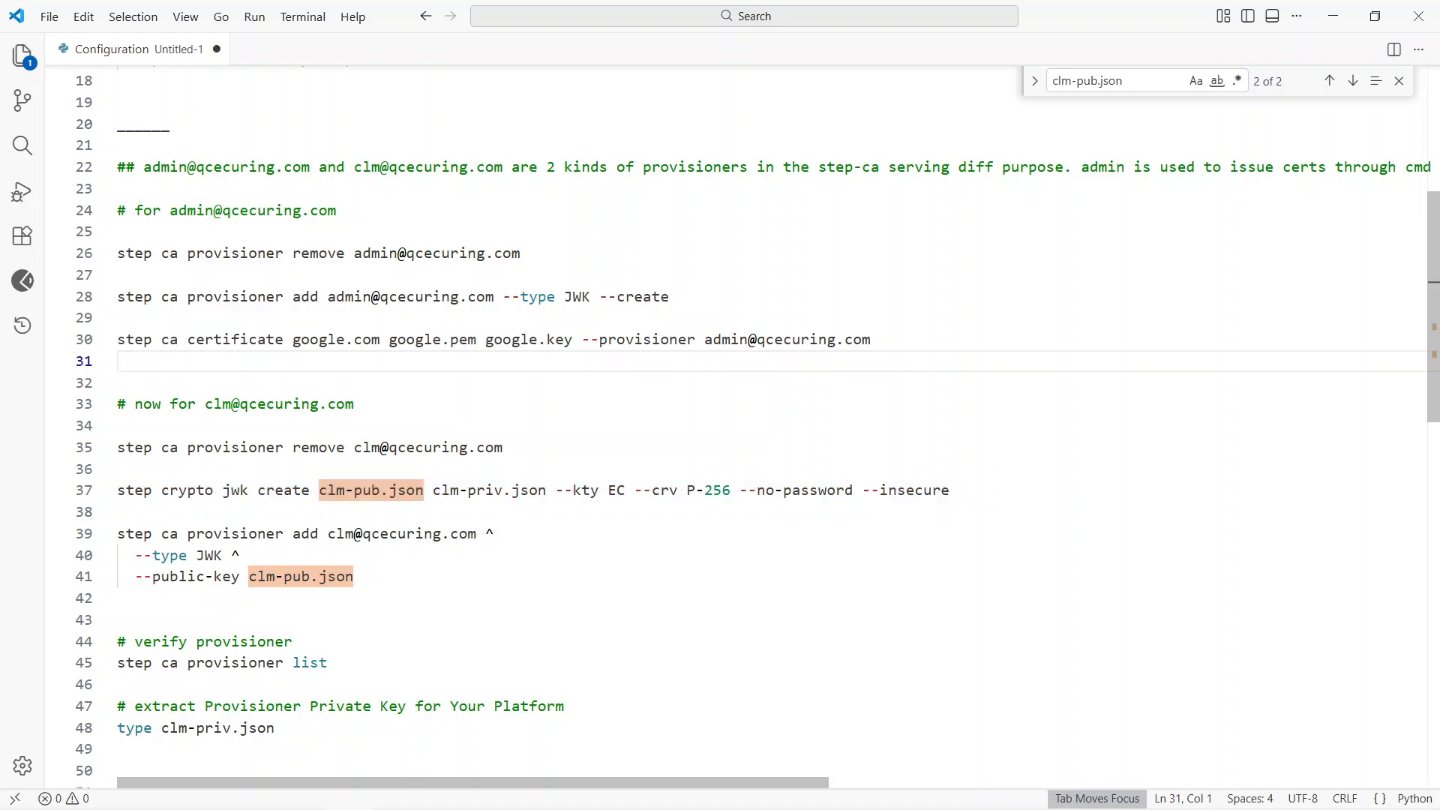
left_click_drag(354, 448, 505, 447)
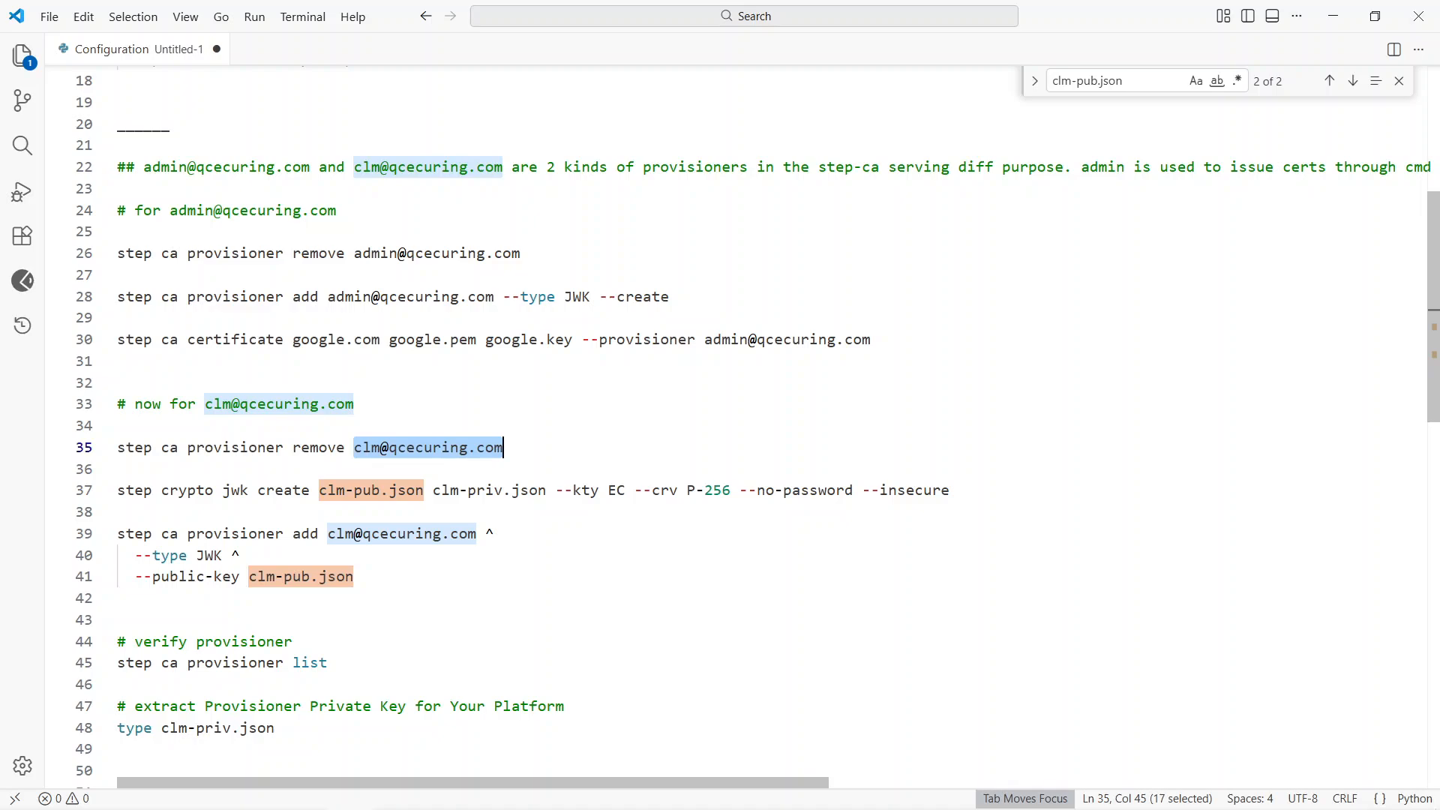
left_click_drag(433, 489, 547, 490)
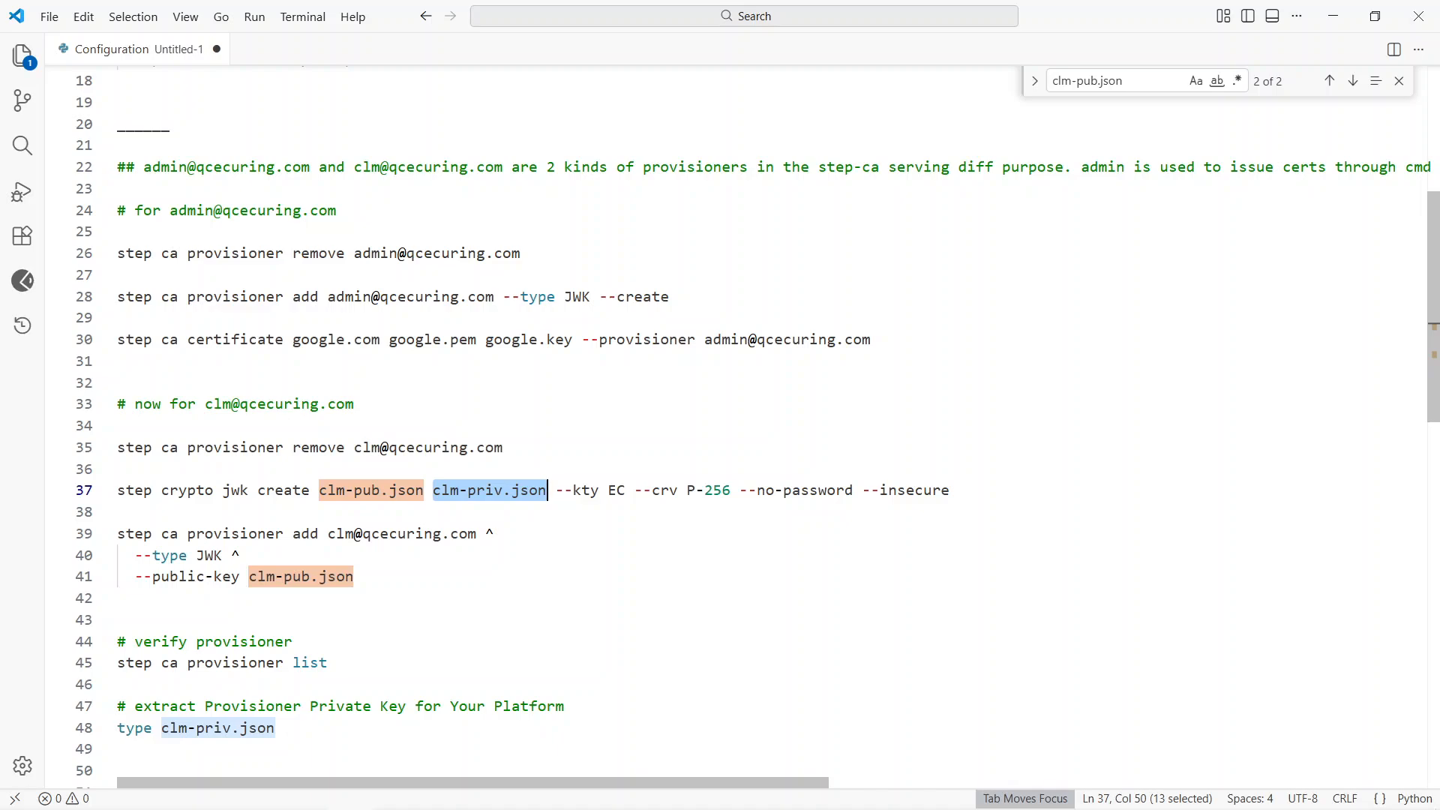
left_click(118, 598)
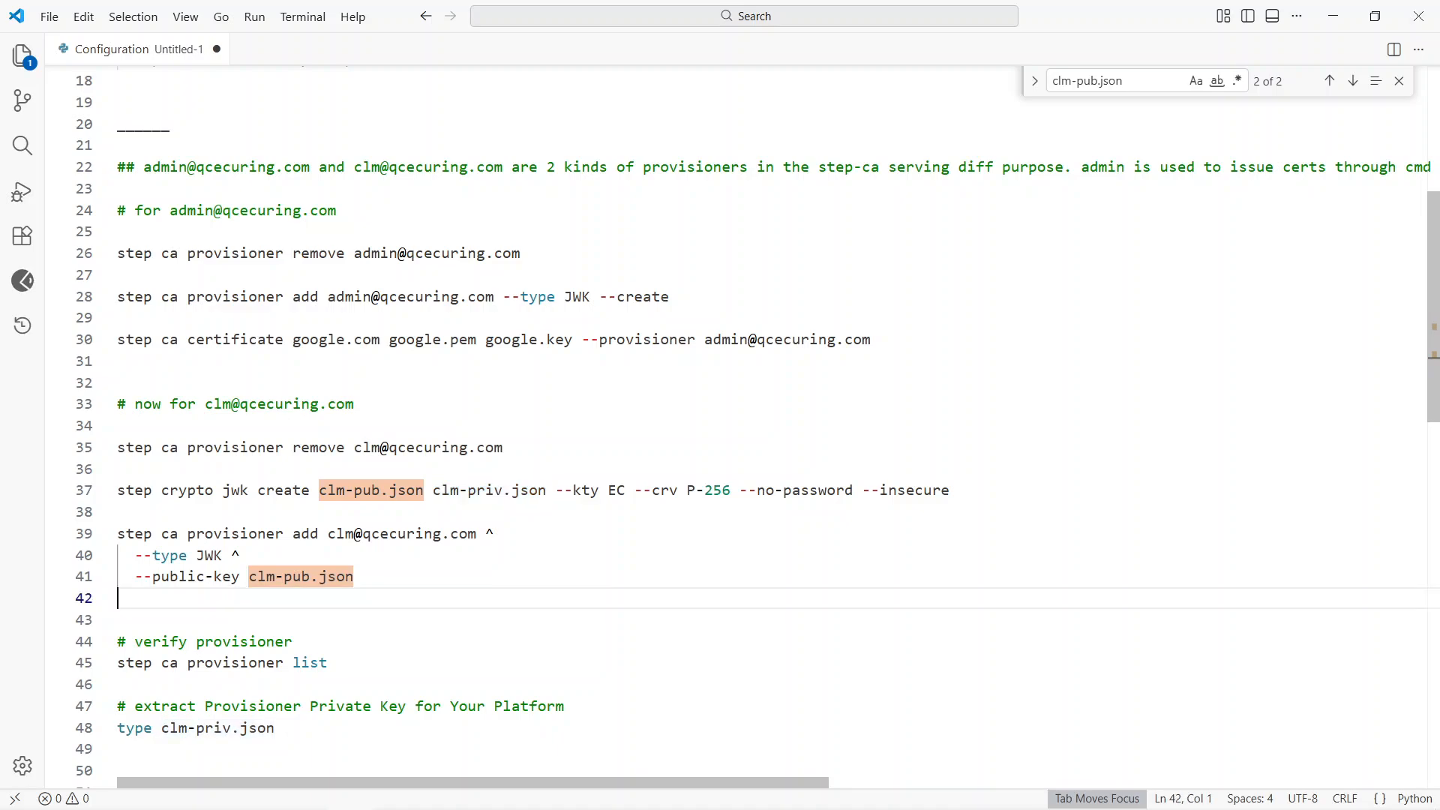
left_click(118, 426)
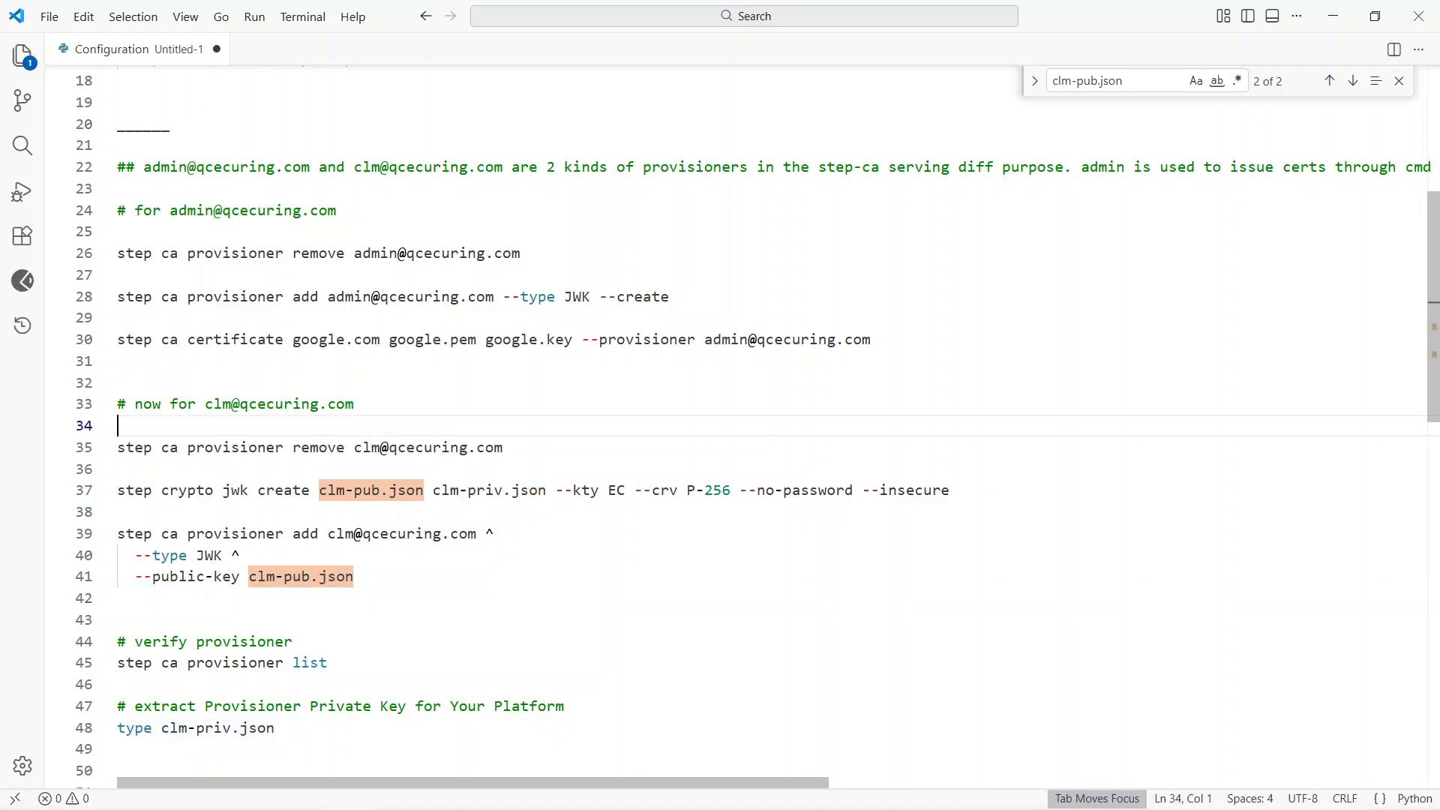
scroll(735, 426, "down", 1)
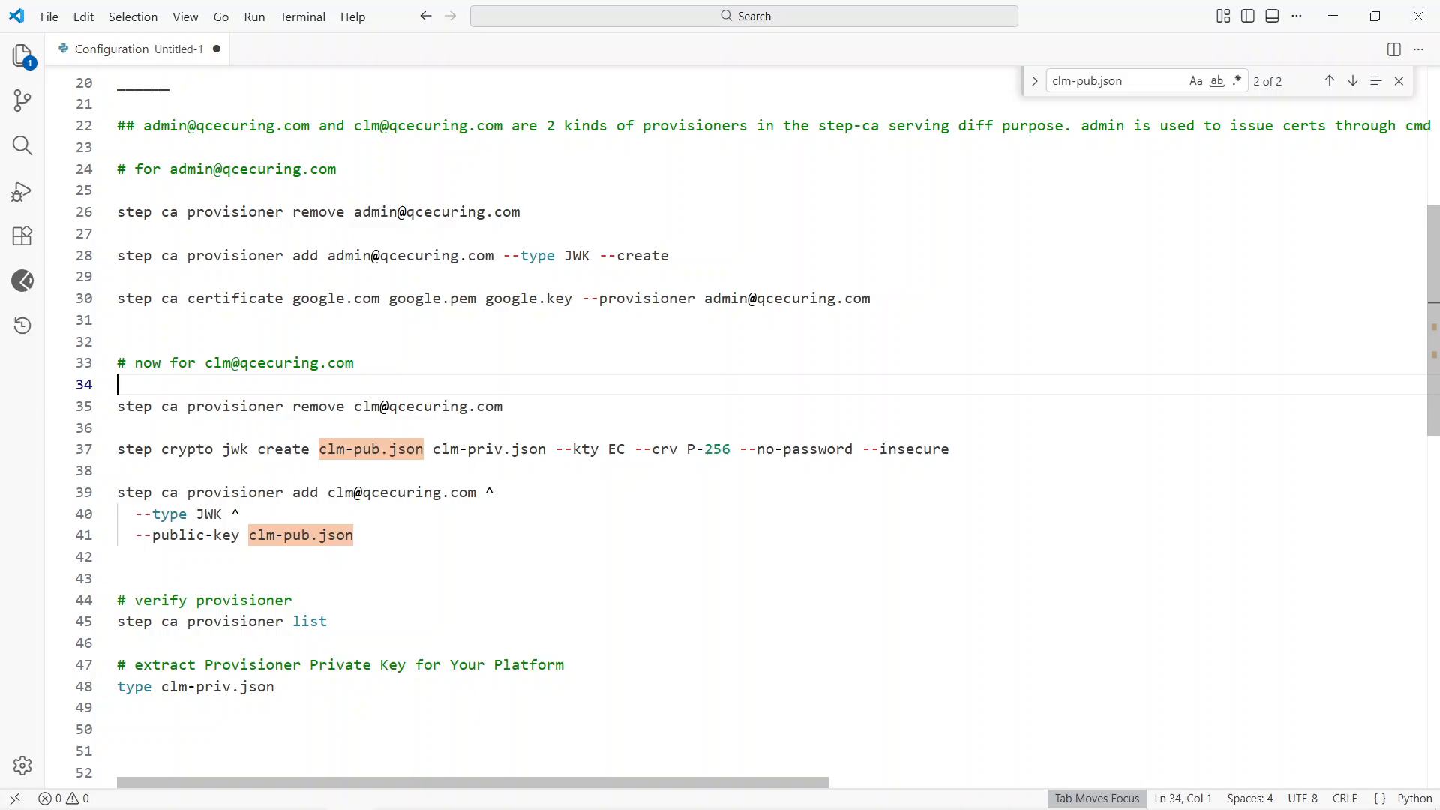
Step: Remove the existing clm provisioner by running the notes' step ca provisioner remove command in the command prompt
triple_click(252, 411)
key("ctrl+c")
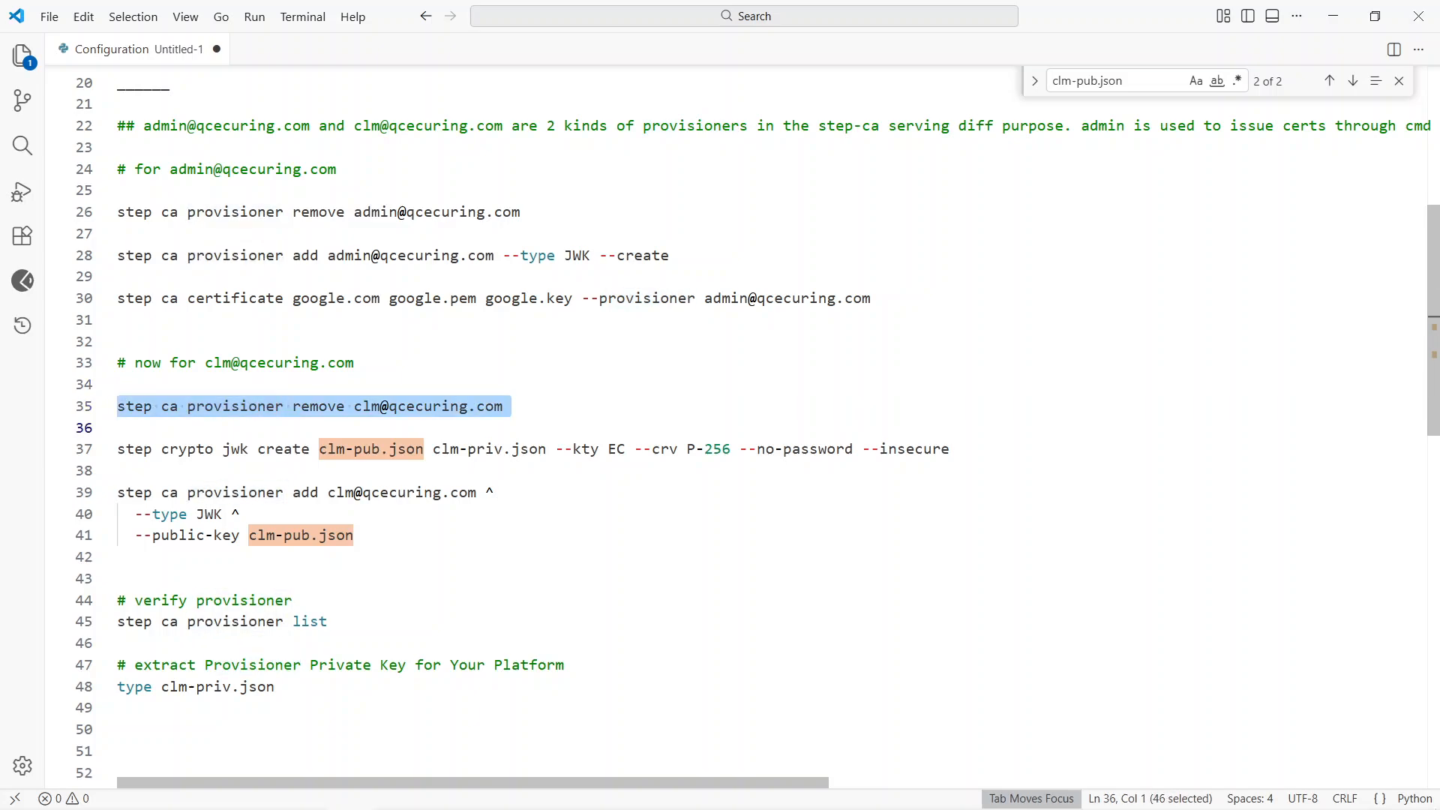
key("alt+Tab")
key("alt+Tab")
key("alt+Tab")
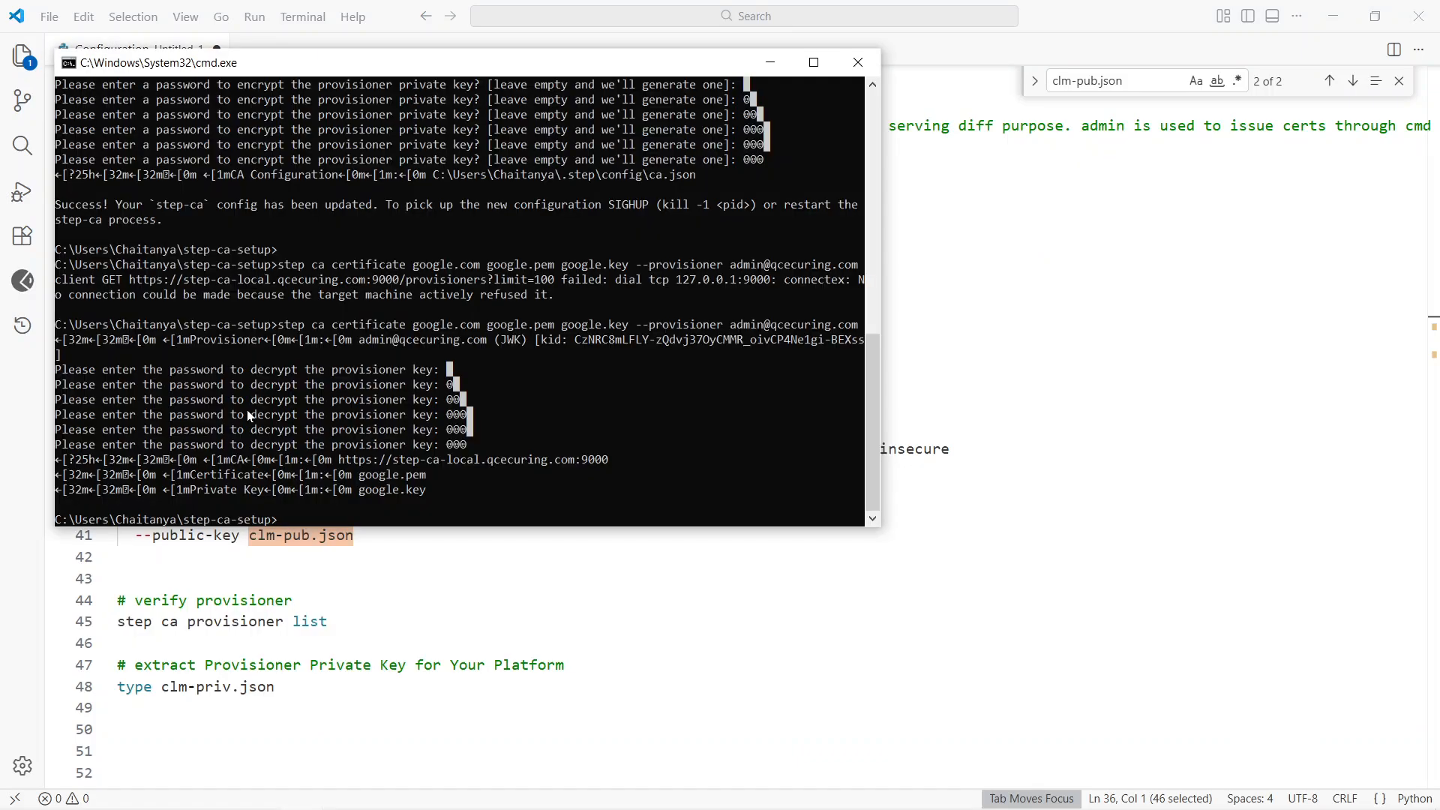
key("ctrl+v")
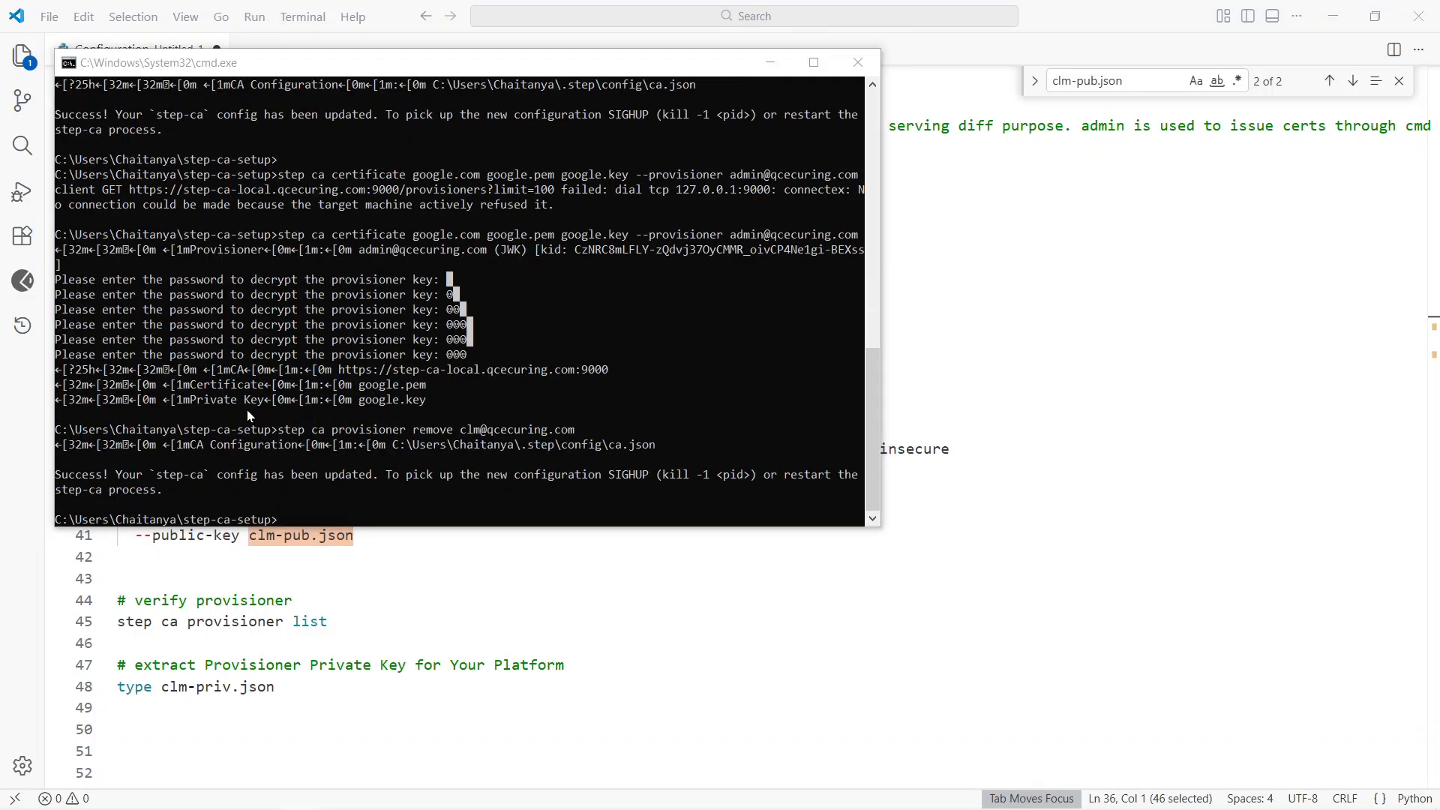
Step: Create the clm-pub.json and clm-priv.json key pair with the notes' step crypto jwk create command, using EC, P-256, --no-password and --insecure
key("alt+Tab")
key("Down")
key("shift+Down")
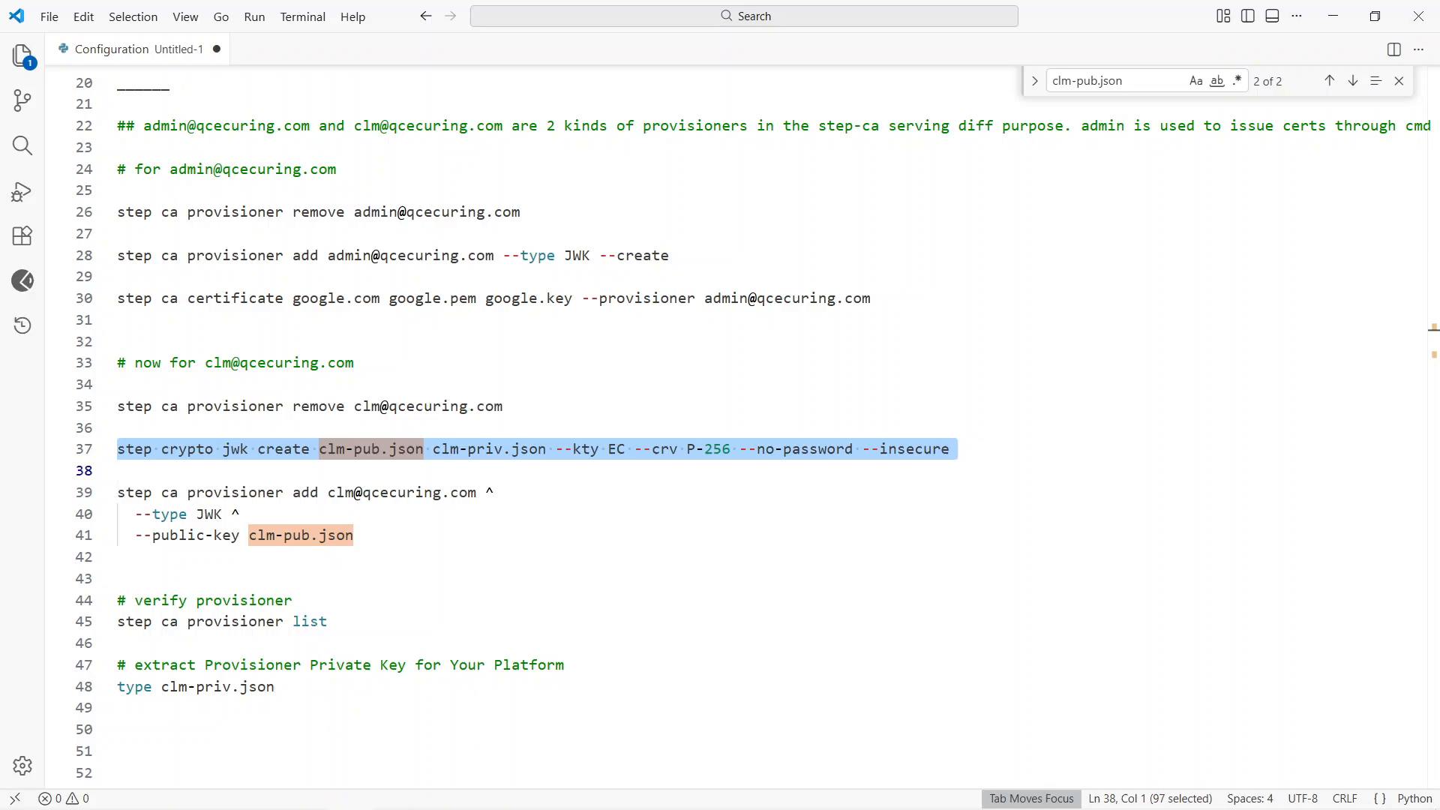
left_click_drag(320, 449, 390, 448)
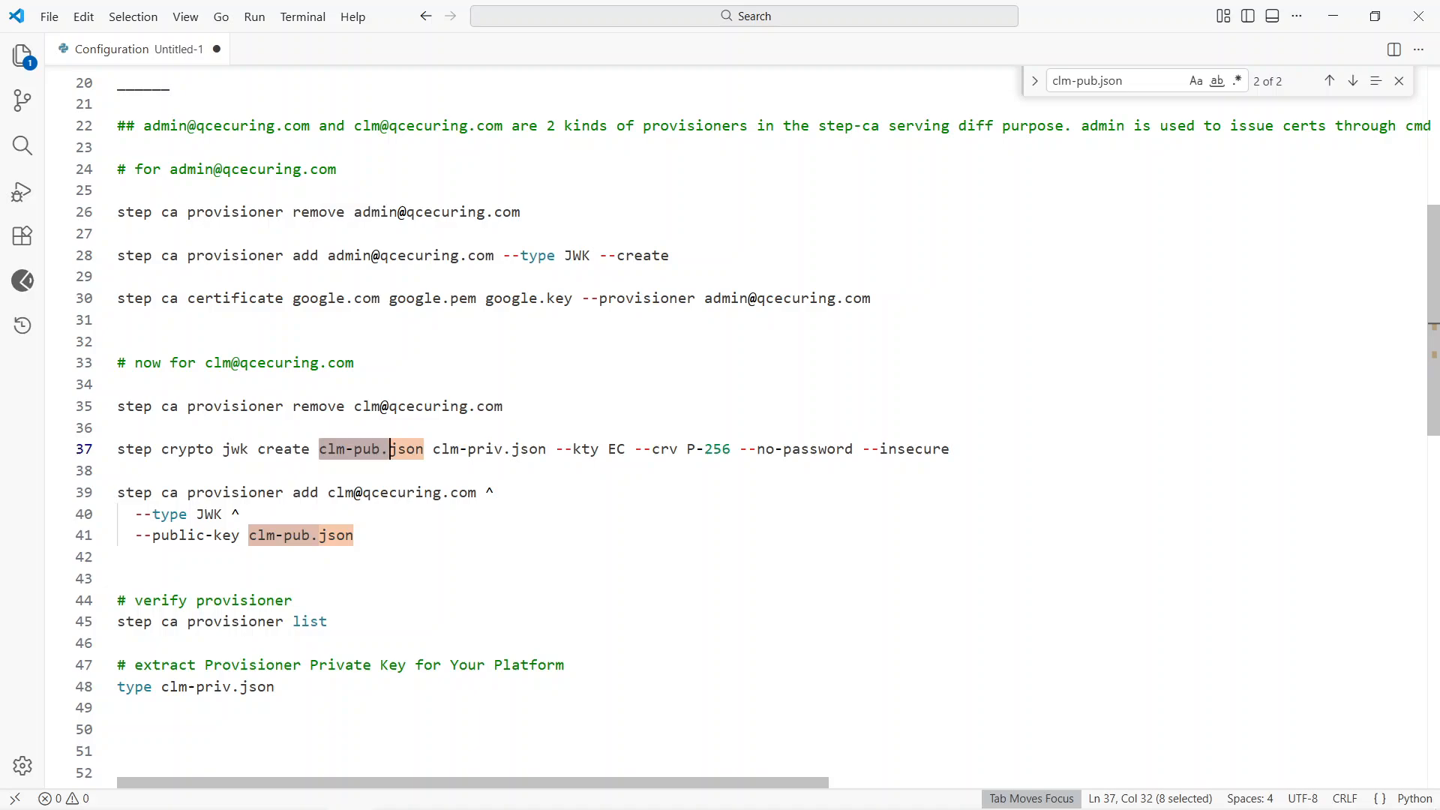
double_click(617, 448)
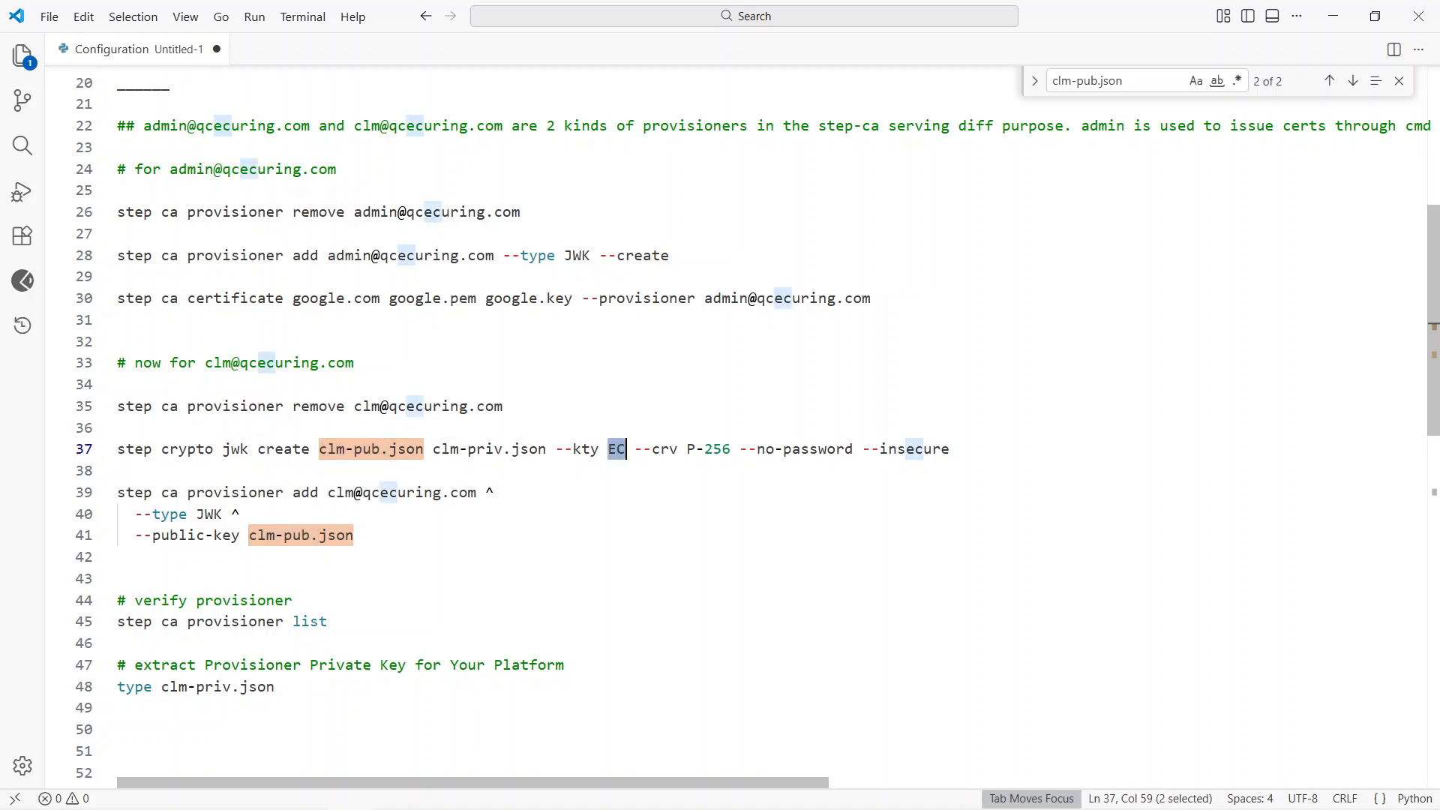
left_click(118, 428)
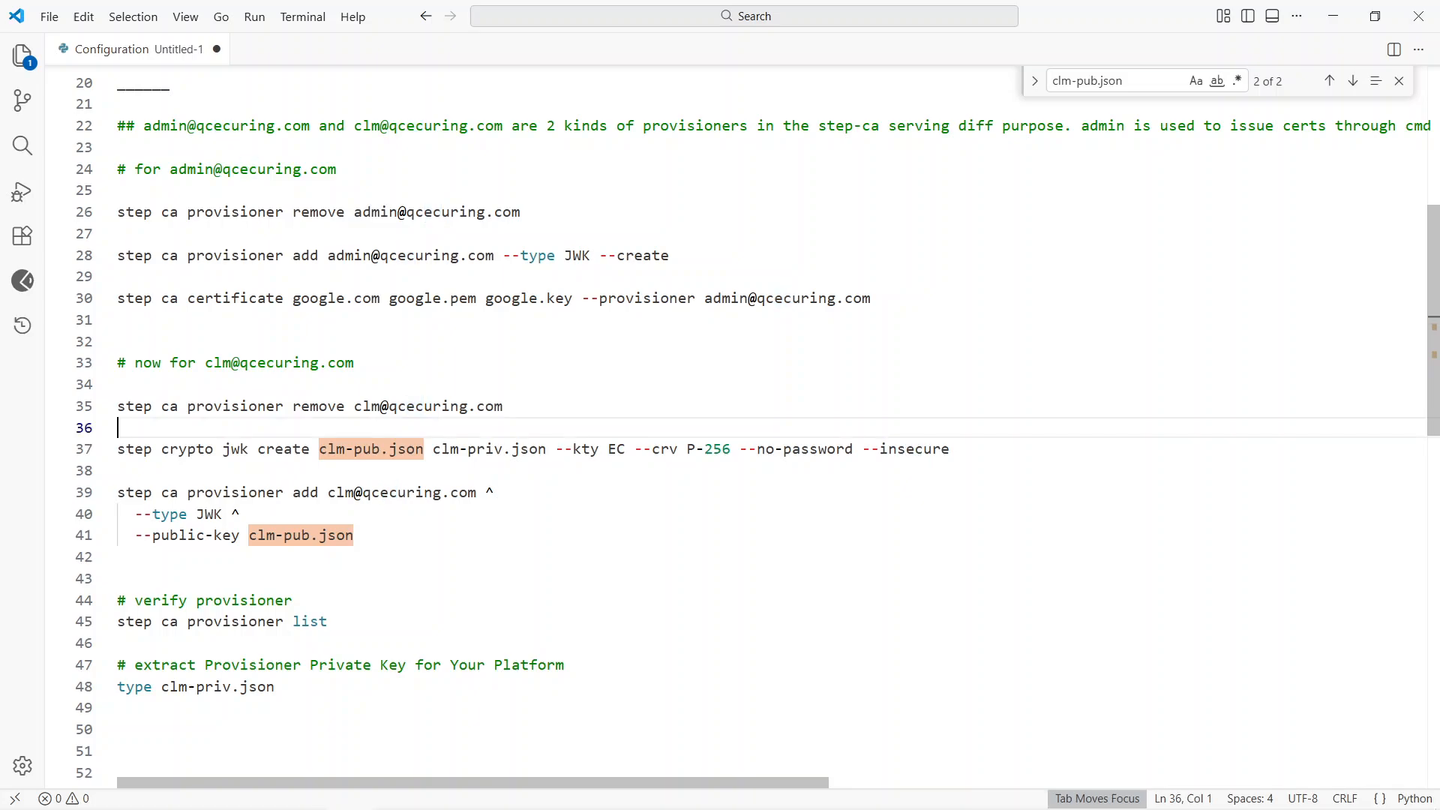
left_click(118, 448)
key("shift+Down")
key("ctrl+c")
key("alt+Tab")
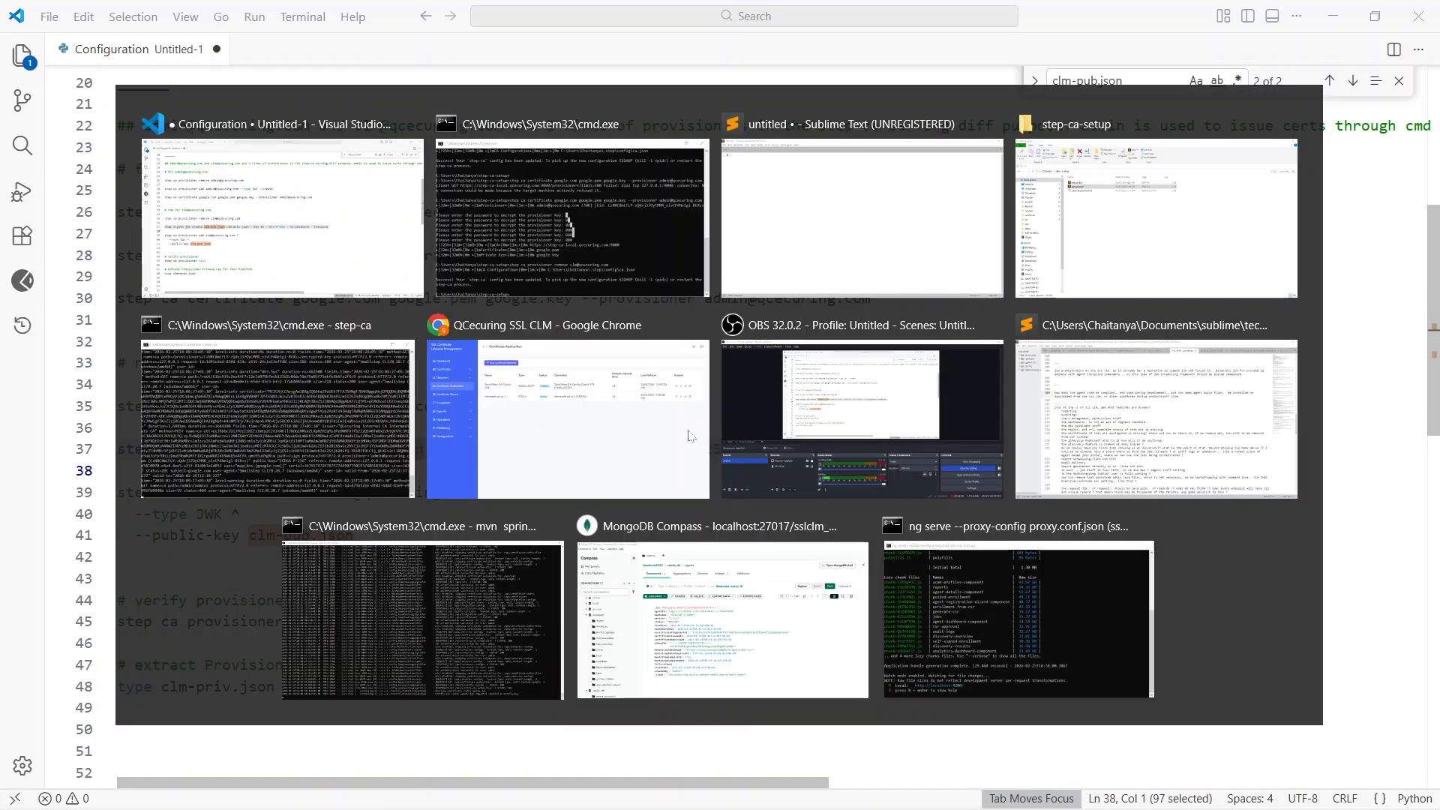
key("ctrl+v")
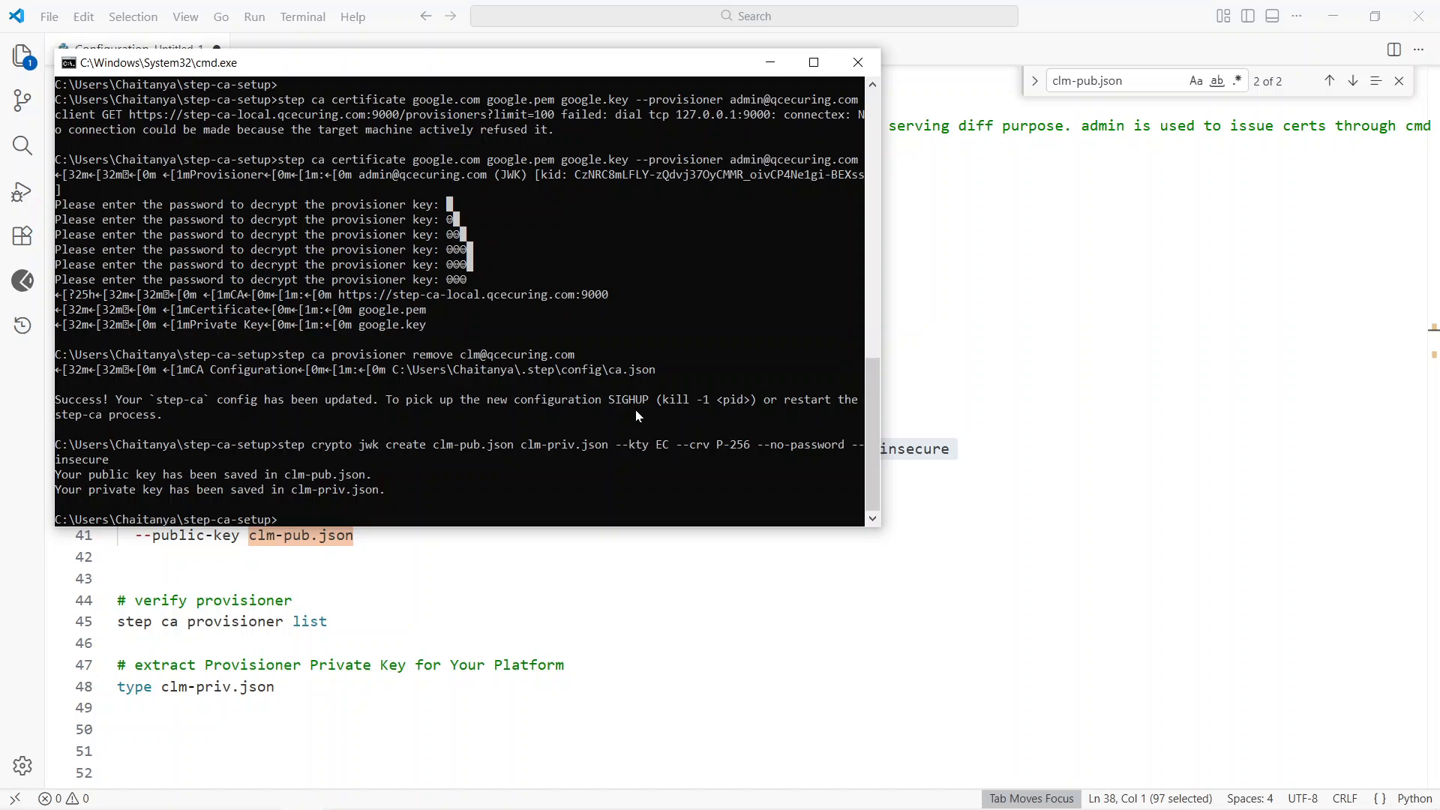
Step: Open clm-priv.json and clm-pub.json from the step-ca-setup folder in Sublime Text
key("alt+Tab")
key("alt+Tab")
key("alt+Tab")
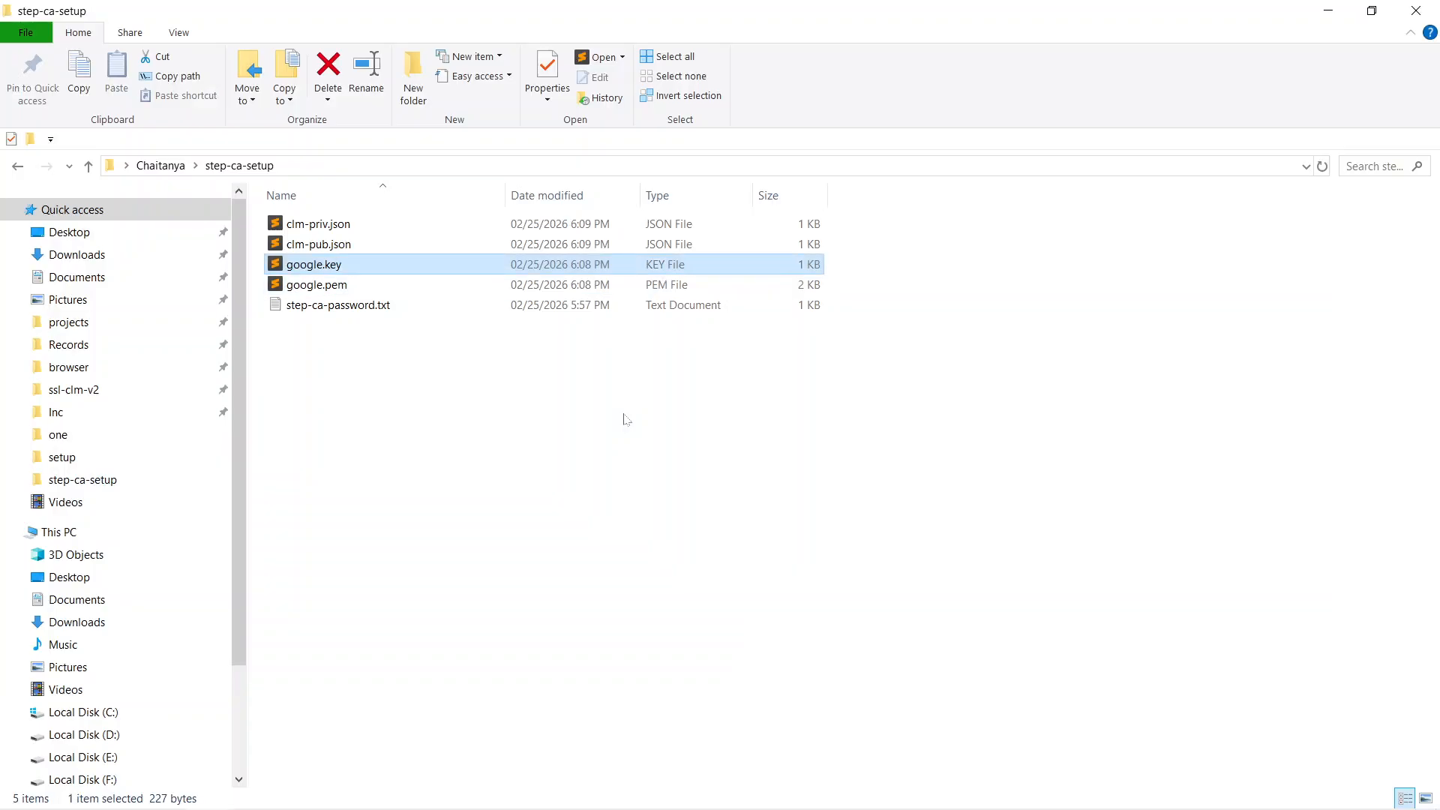
key("Up")
key("Up")
key("Down")
key("Up")
key("shift+Down")
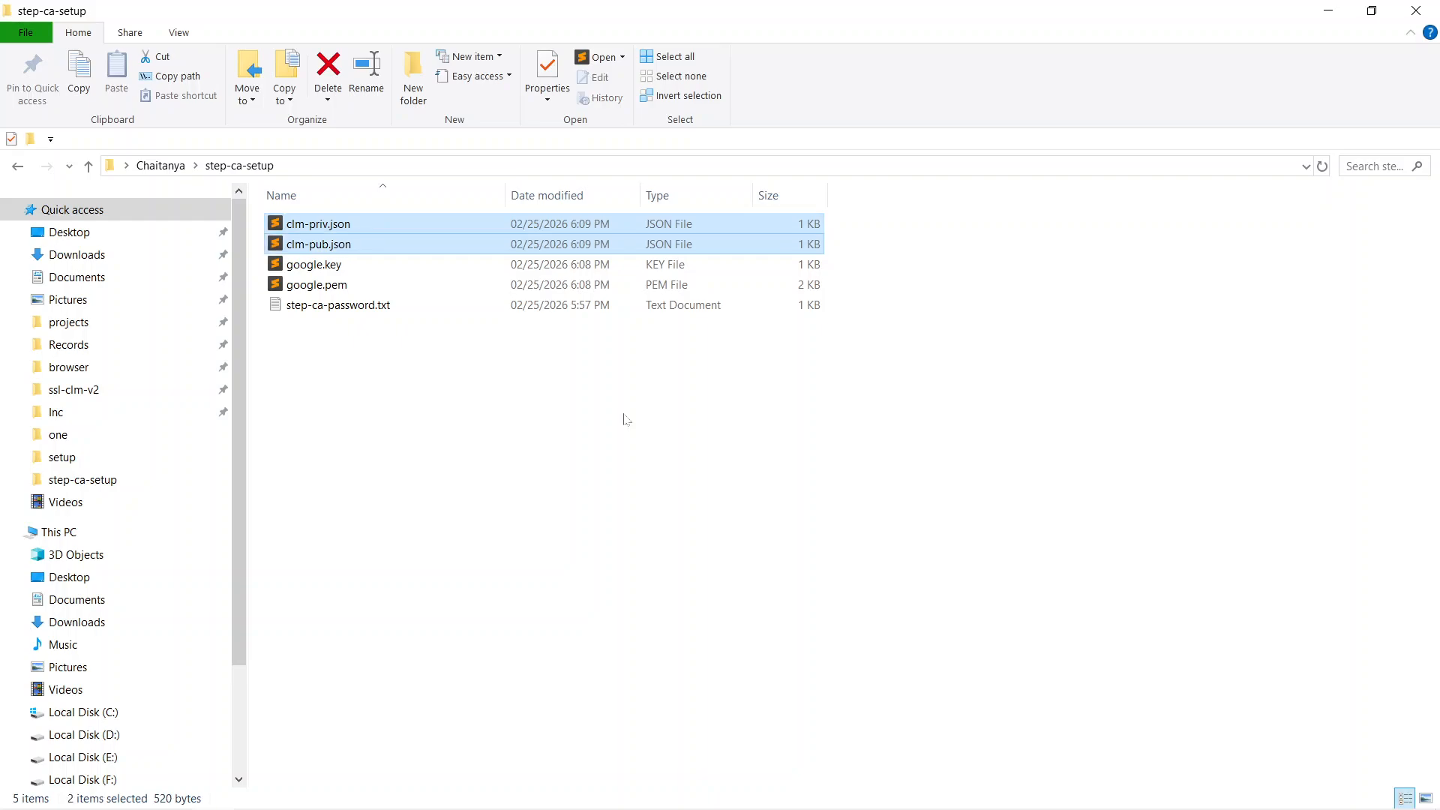
key("Return")
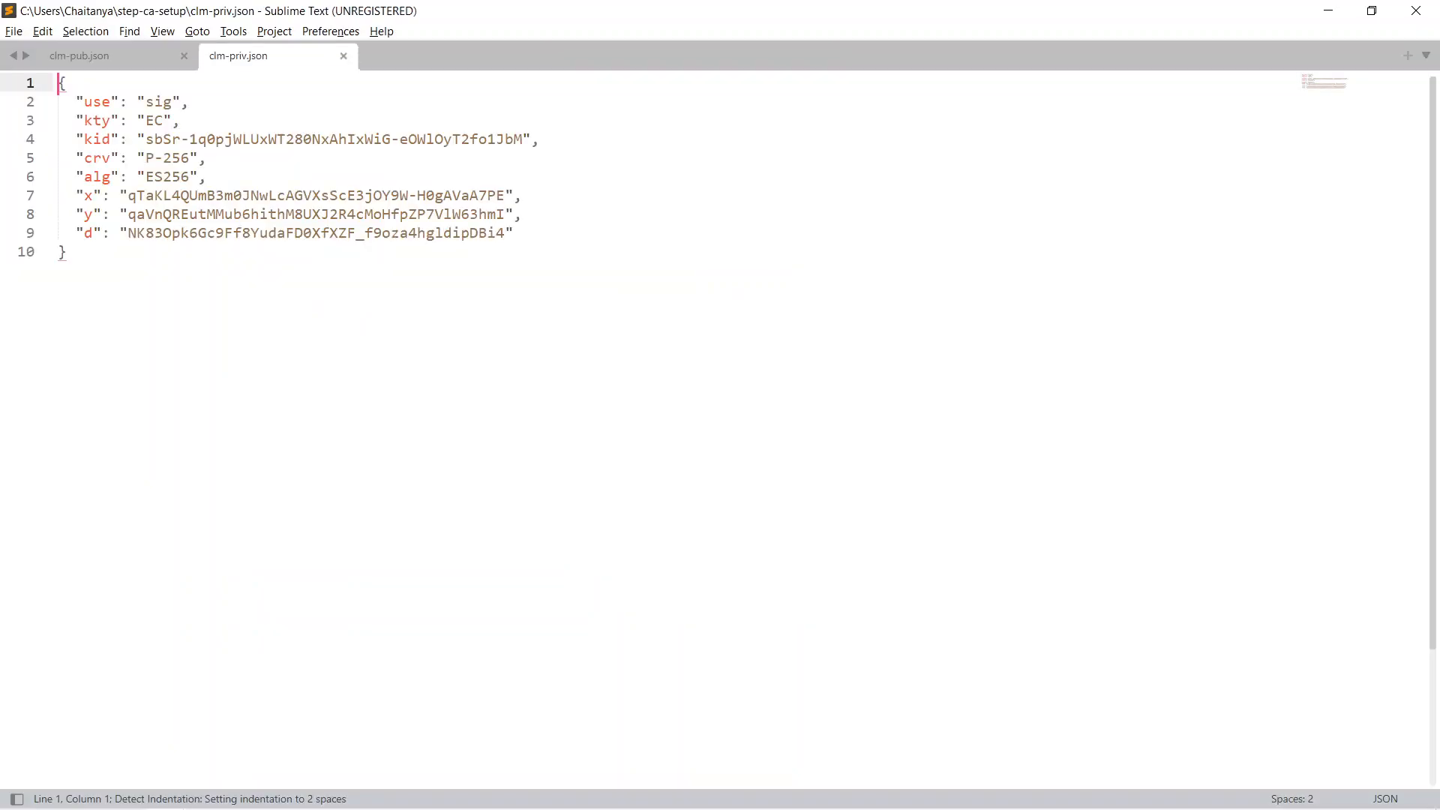
Step: Compare the public key fields in clm-pub.json with the additional private "d" field in clm-priv.json
left_click(110, 67)
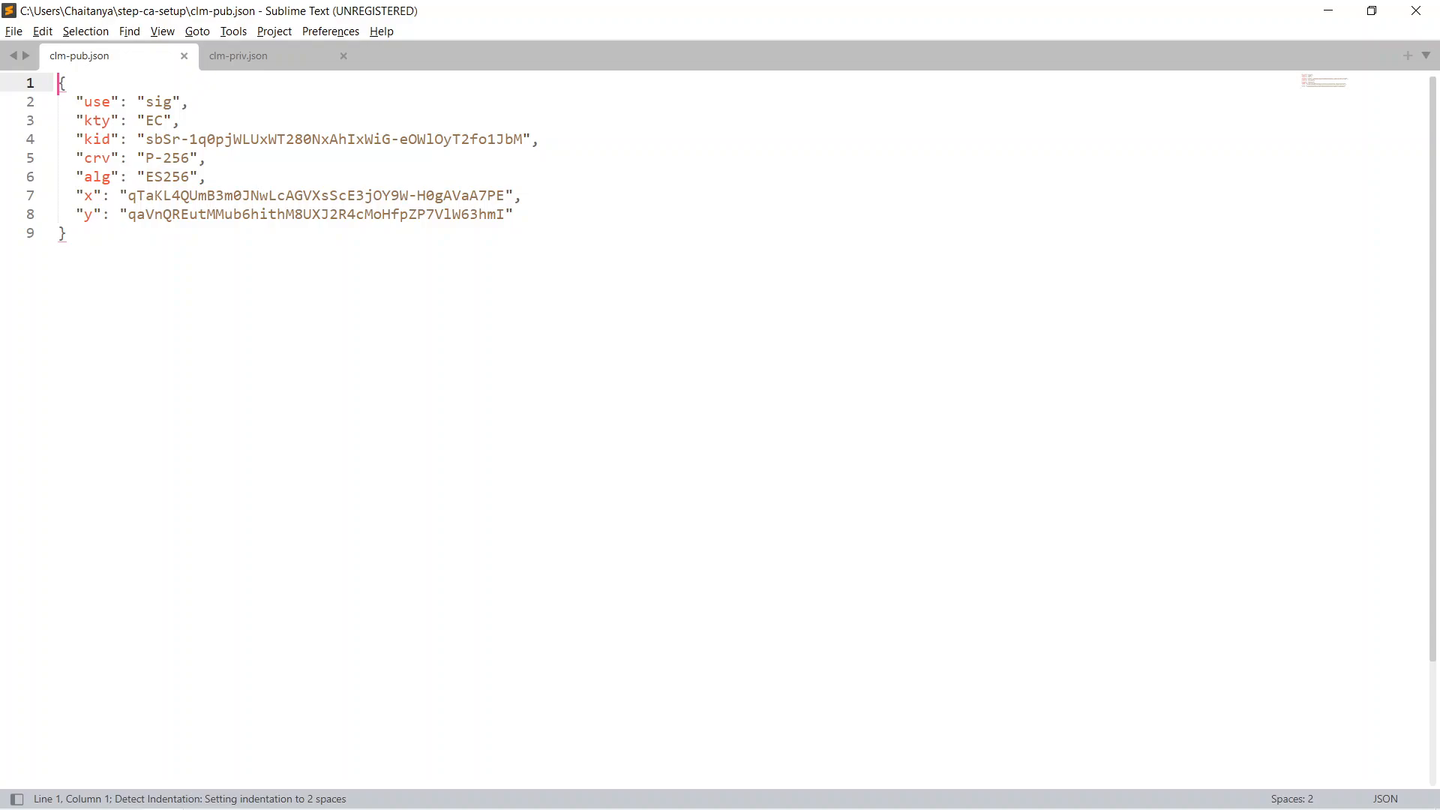
left_click_drag(68, 233, 59, 83)
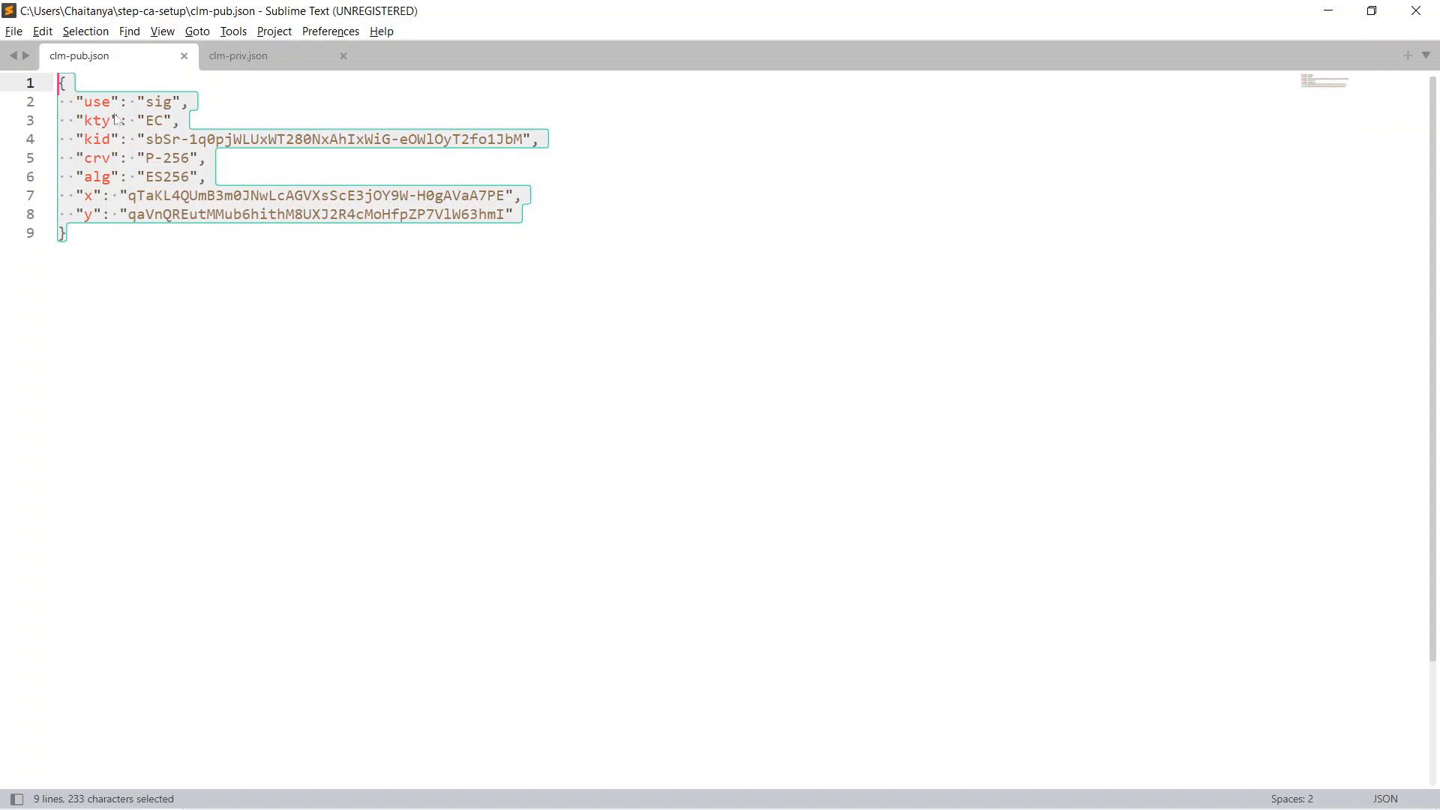
left_click(120, 238)
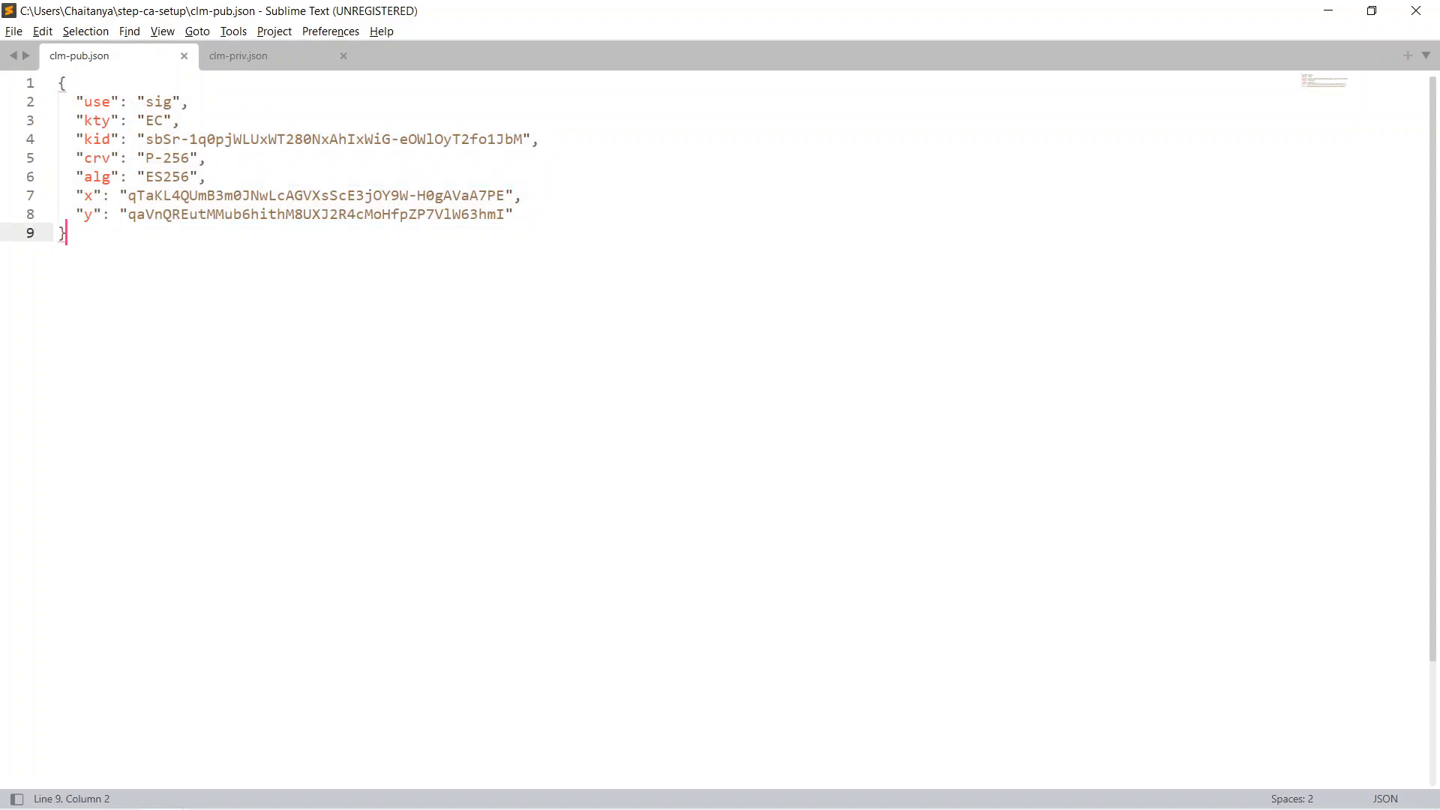
left_click(238, 60)
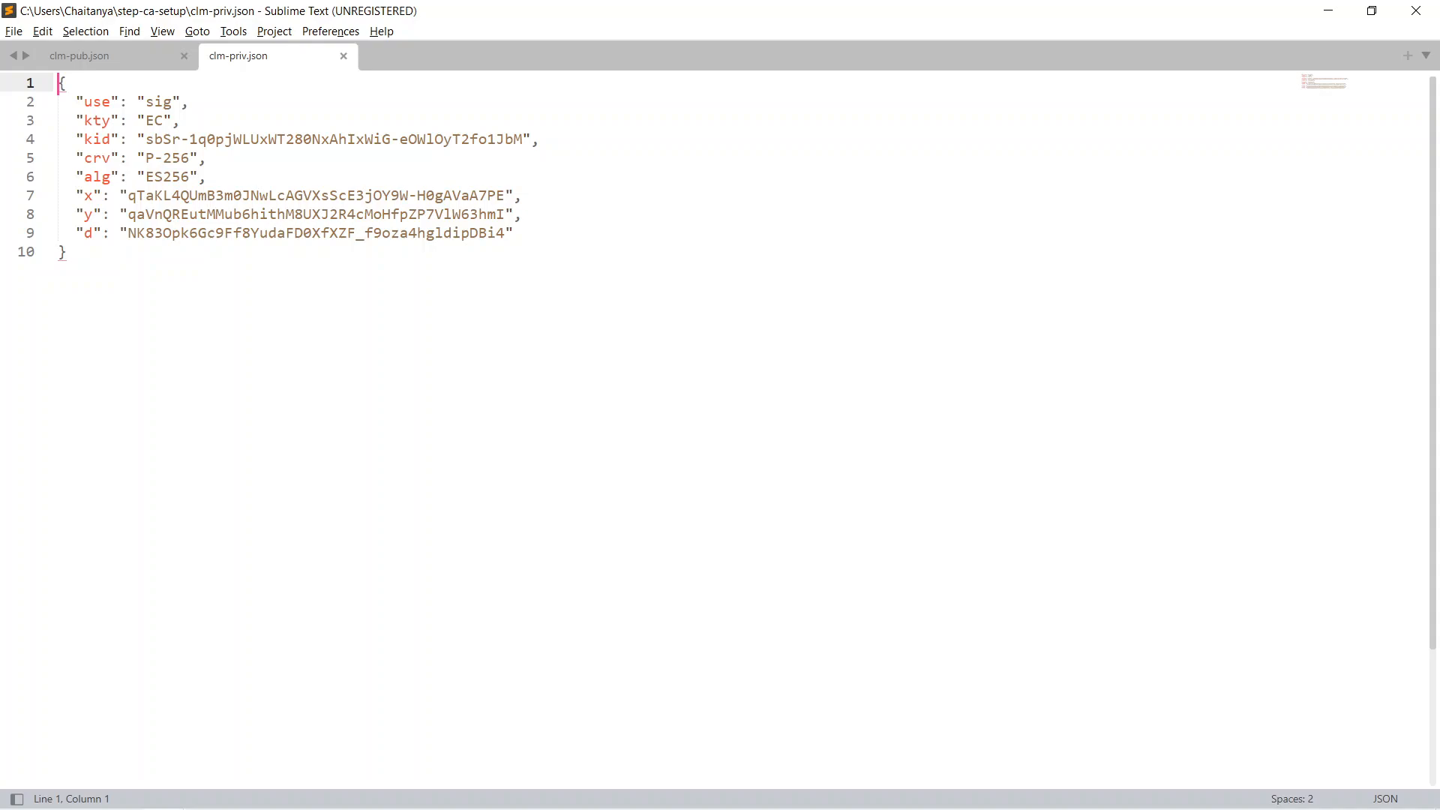
left_click_drag(58, 233, 528, 240)
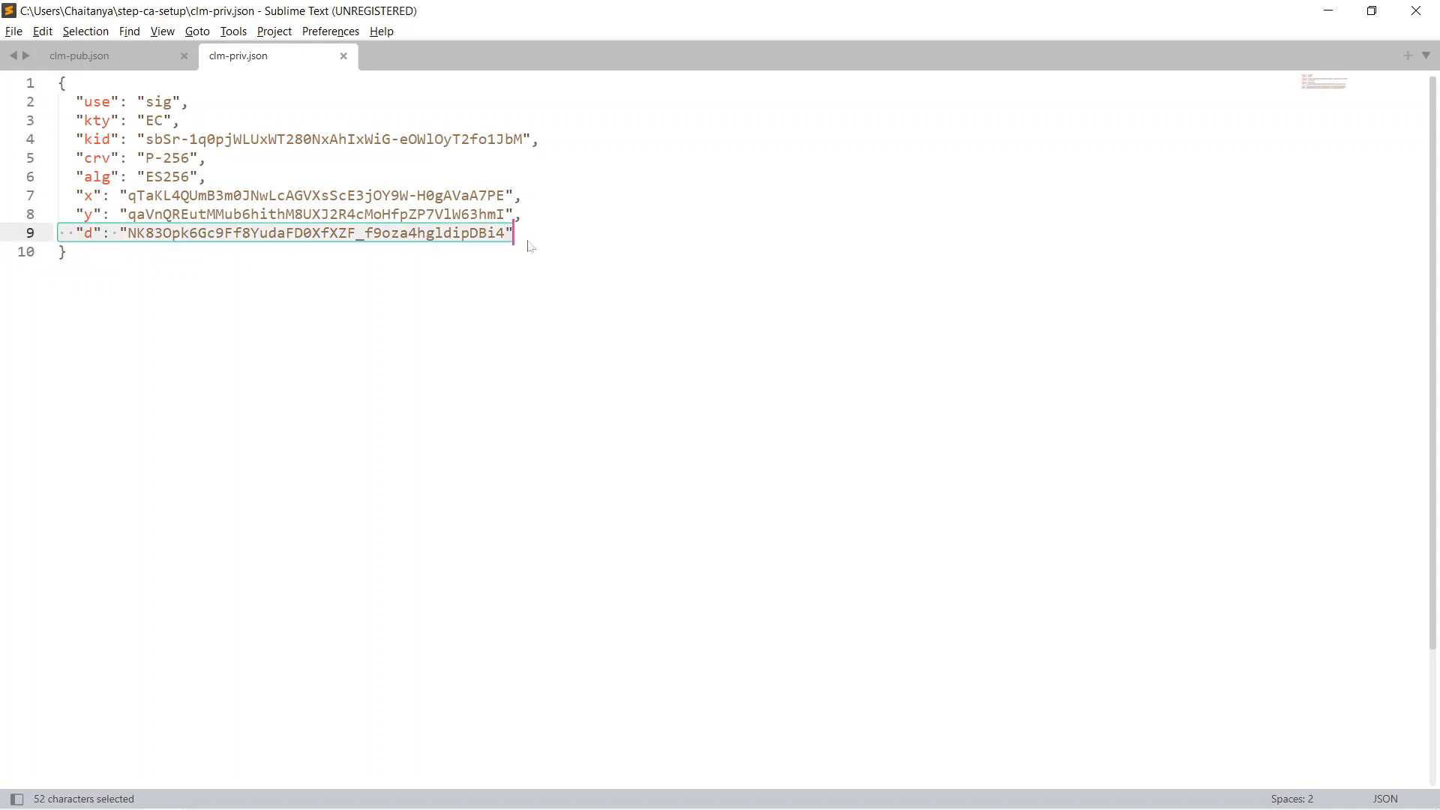
left_click(528, 240)
Step: Copy the entire contents of clm-priv.json and switch back to the Configuration notes in Visual Studio Code
key("alt+Tab")
key("alt+Tab")
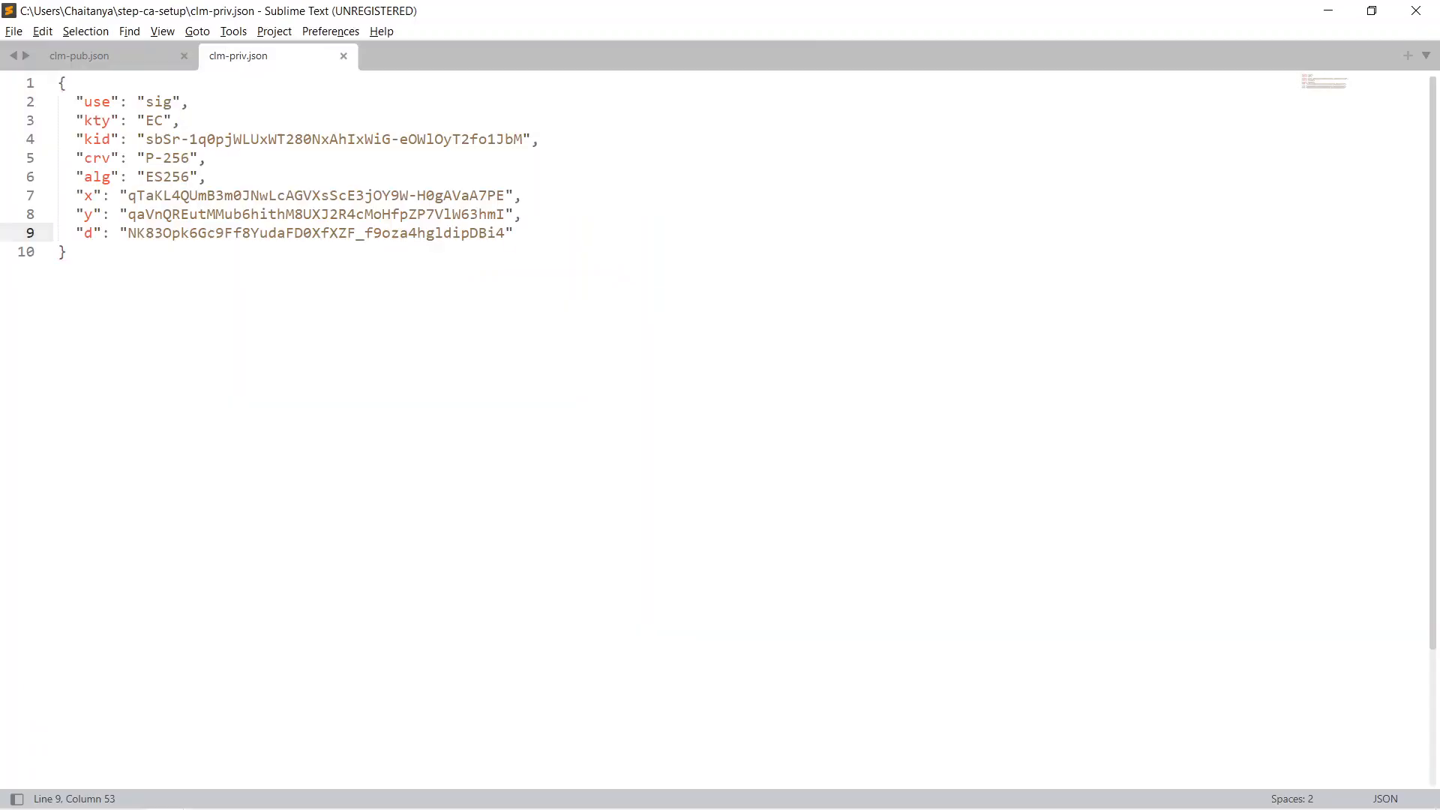
key("Down")
key("ctrl+a")
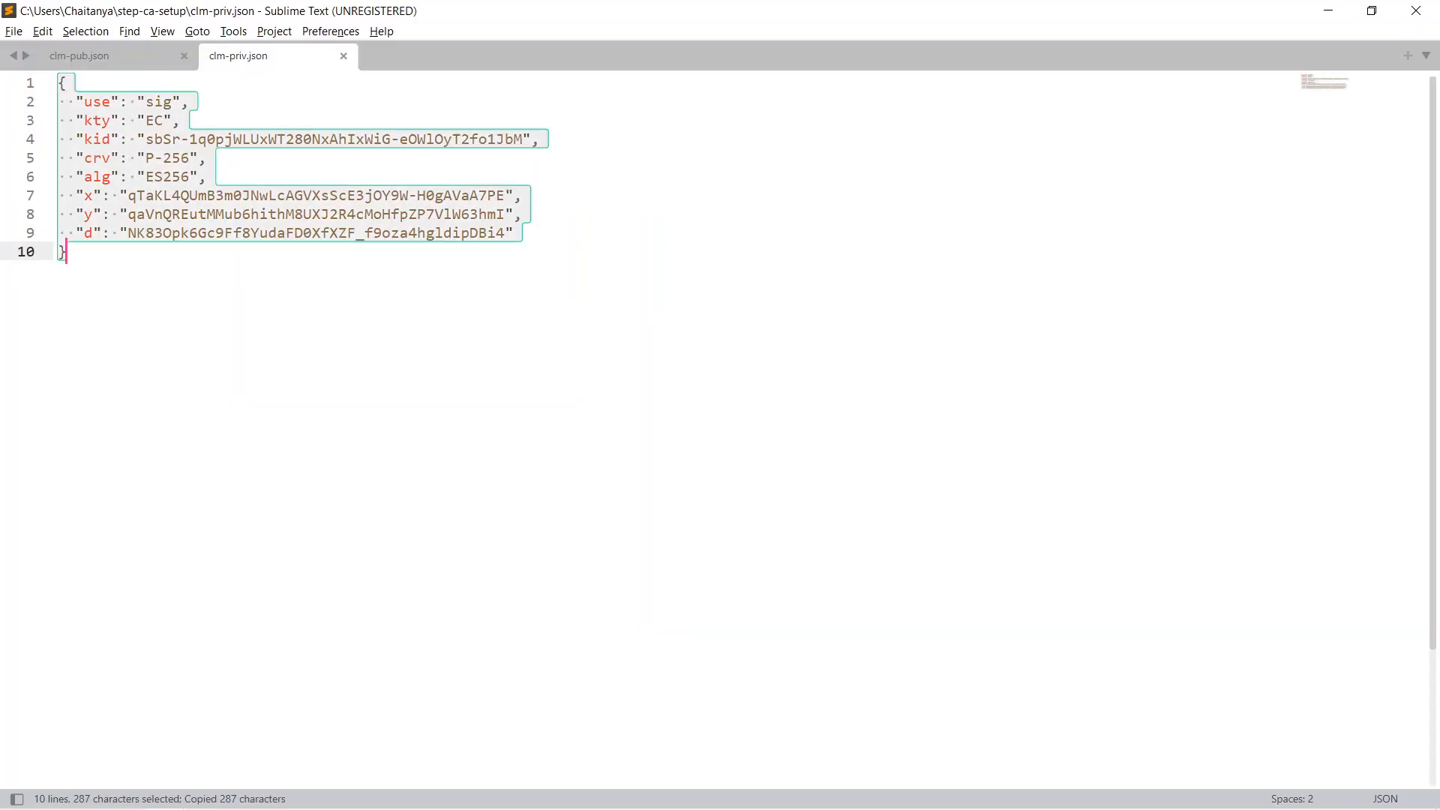
key("alt+Tab")
key("Tab")
key("Tab")
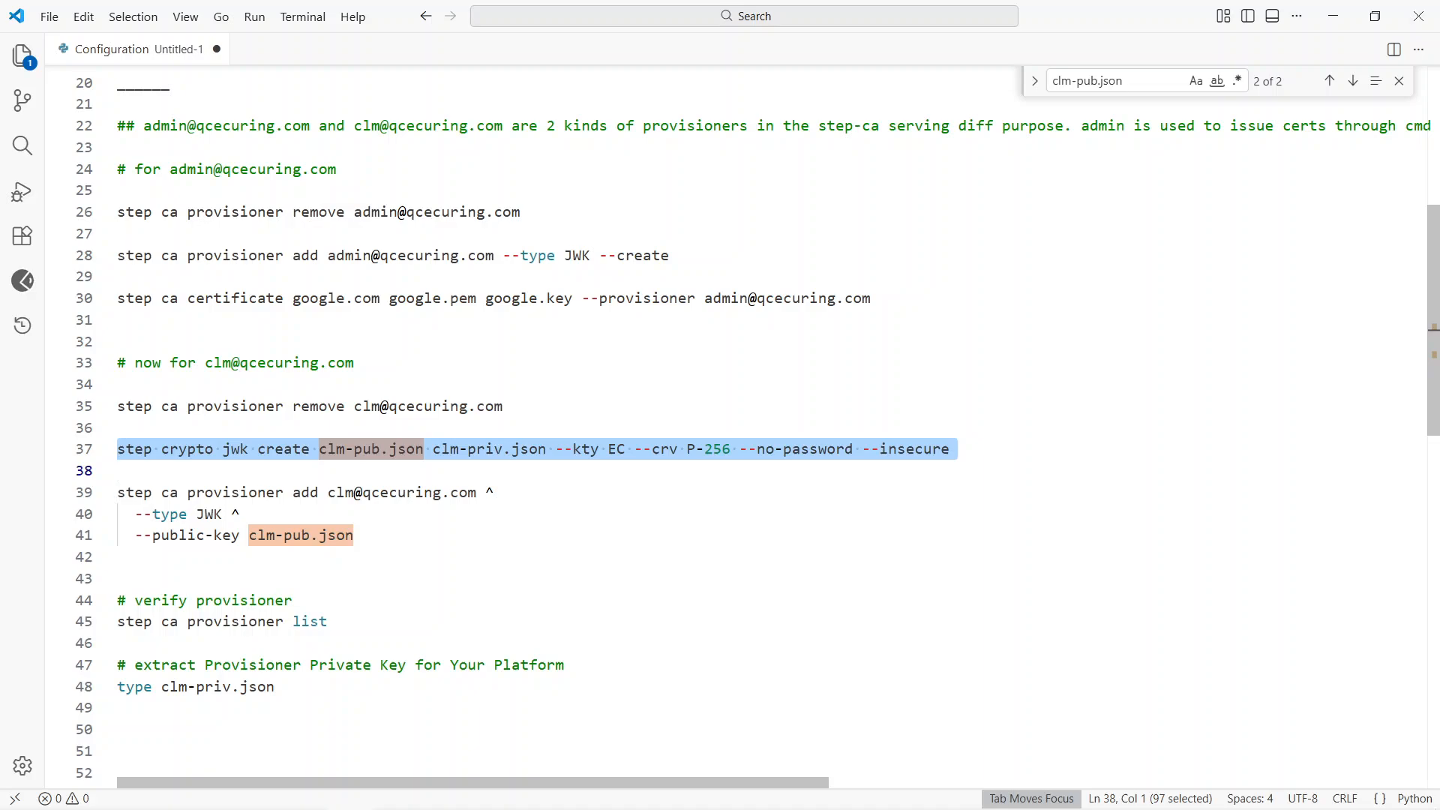
Step: Review the notes from the JWK creation command through the clm provisioner add command to the platform's JSON configuration
scroll(750, 428, "down", 3)
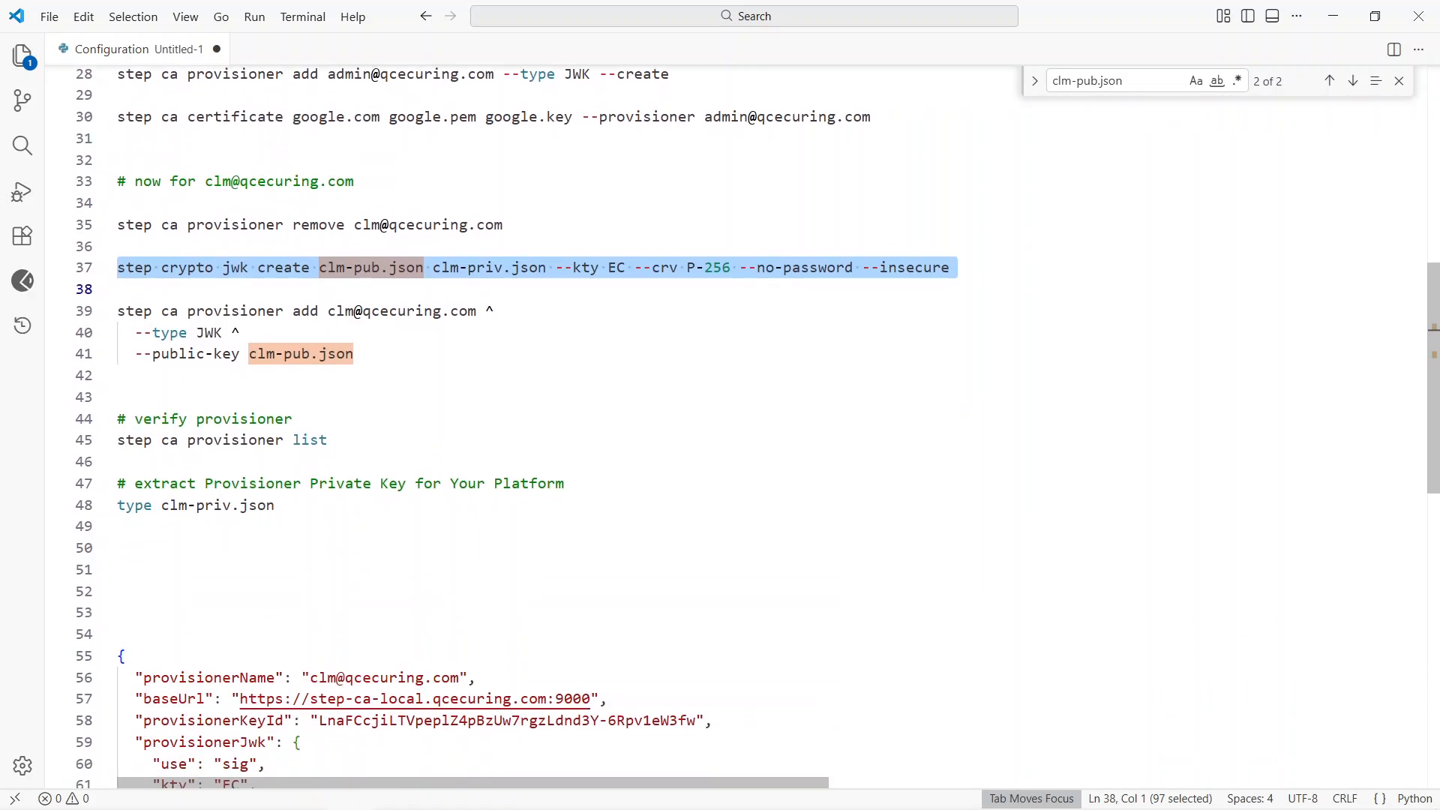
scroll(750, 428, "up", 1)
key("Right")
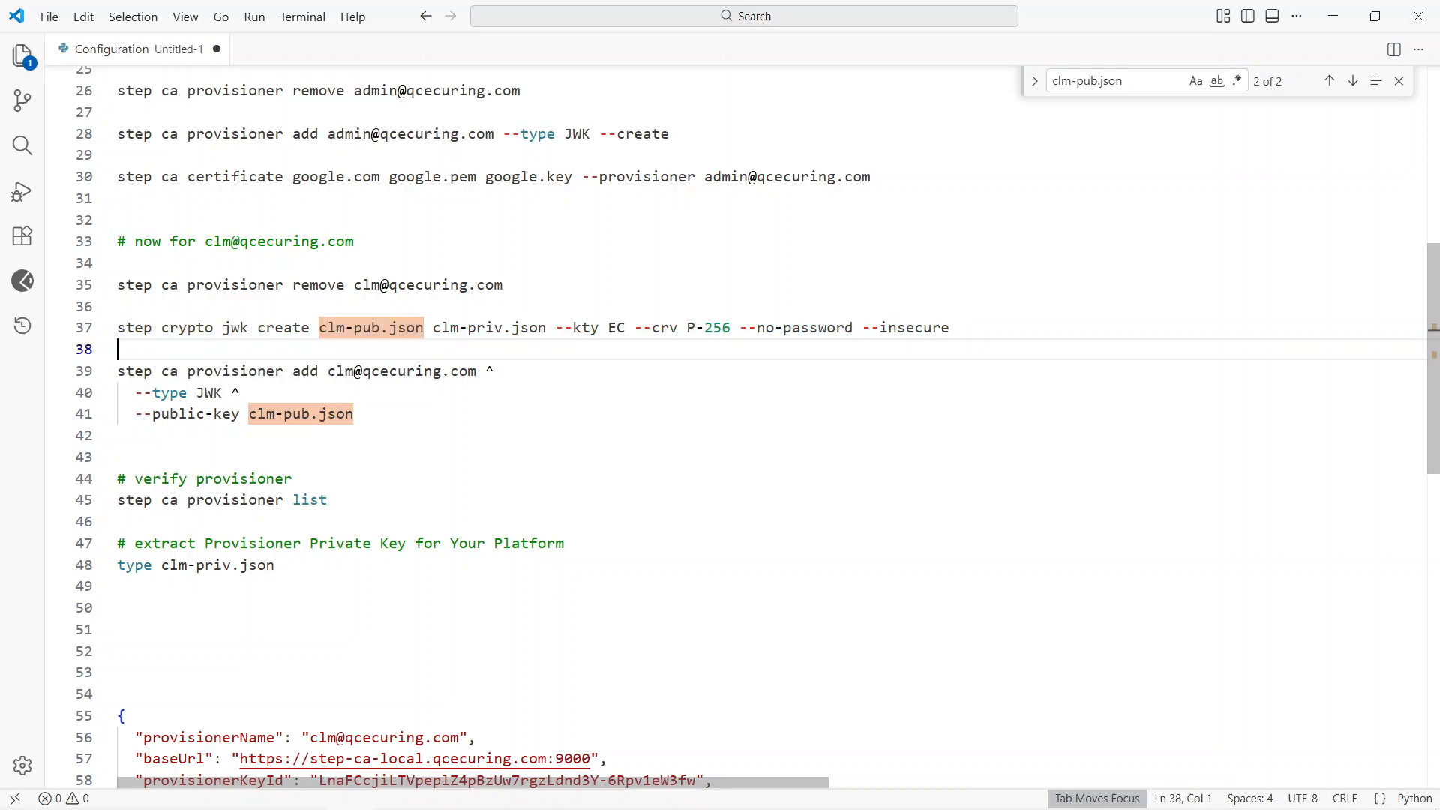
key("Down")
key("Up")
key("Up")
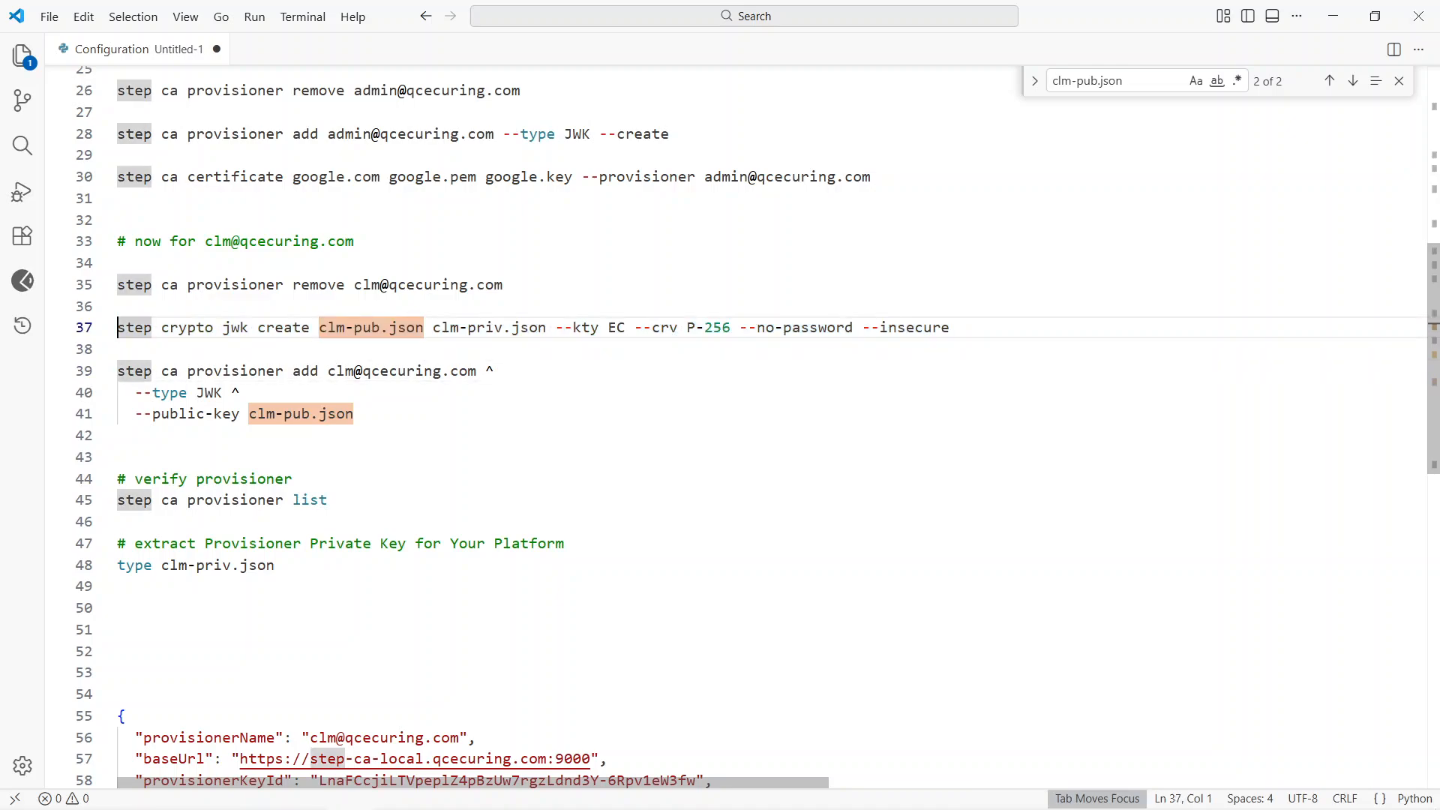
key("shift+Down")
key("Right")
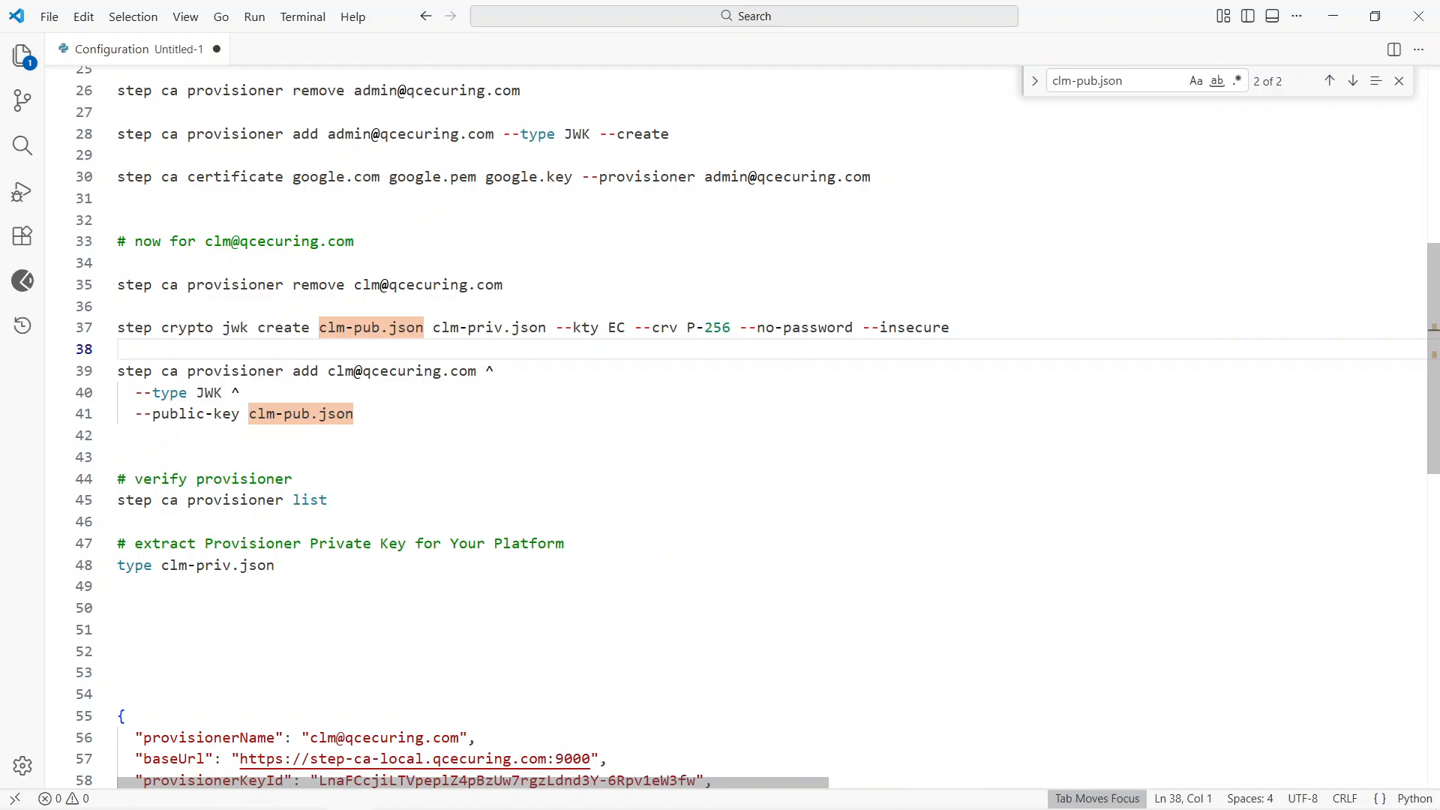
Step: Run the noted step ca provisioner add command for the clm provisioner in Command Prompt, with type JWK and public key clm-pub.json
key("Down")
key("shift+Down")
key("shift+Down")
key("shift+Down")
key("ctrl+c")
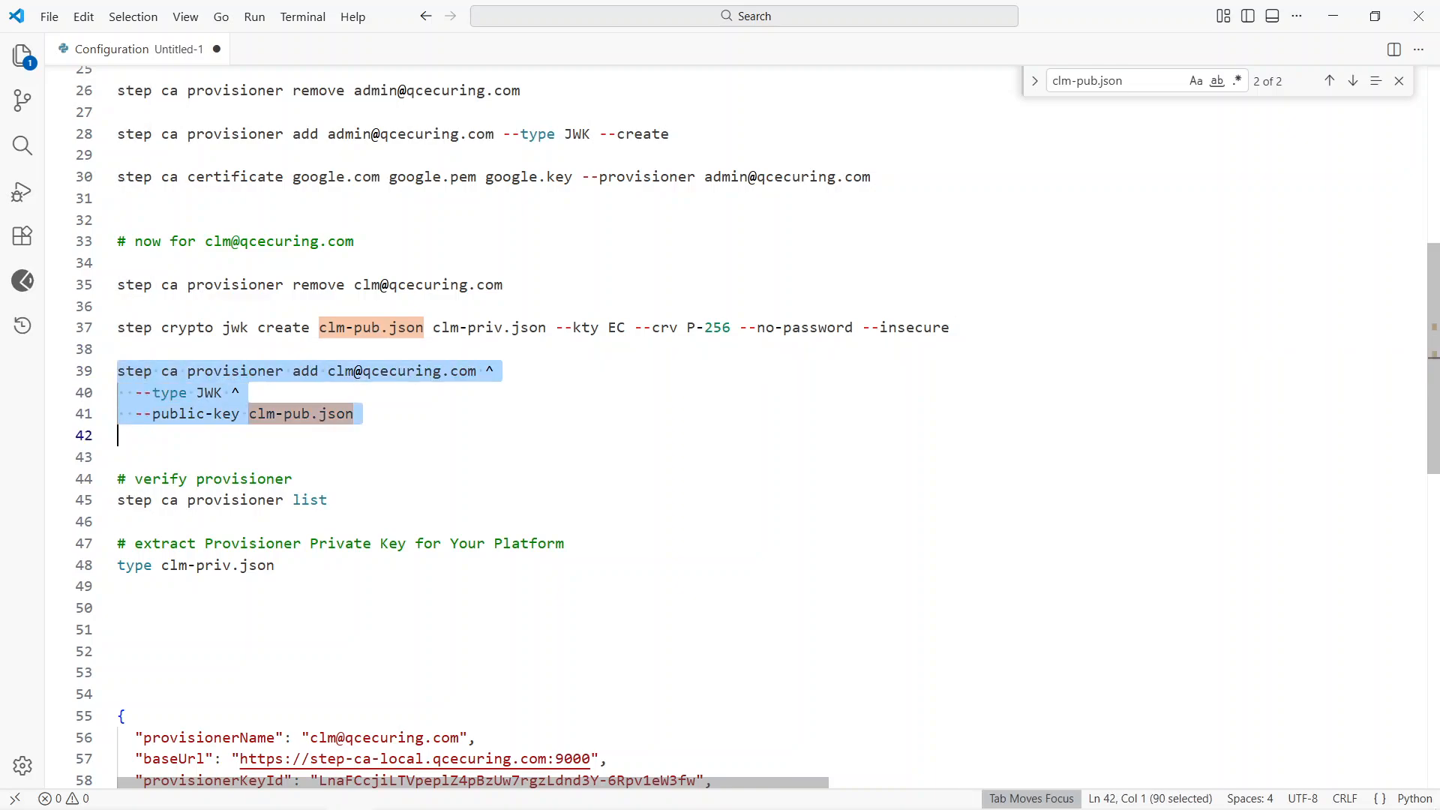
key("alt+Tab")
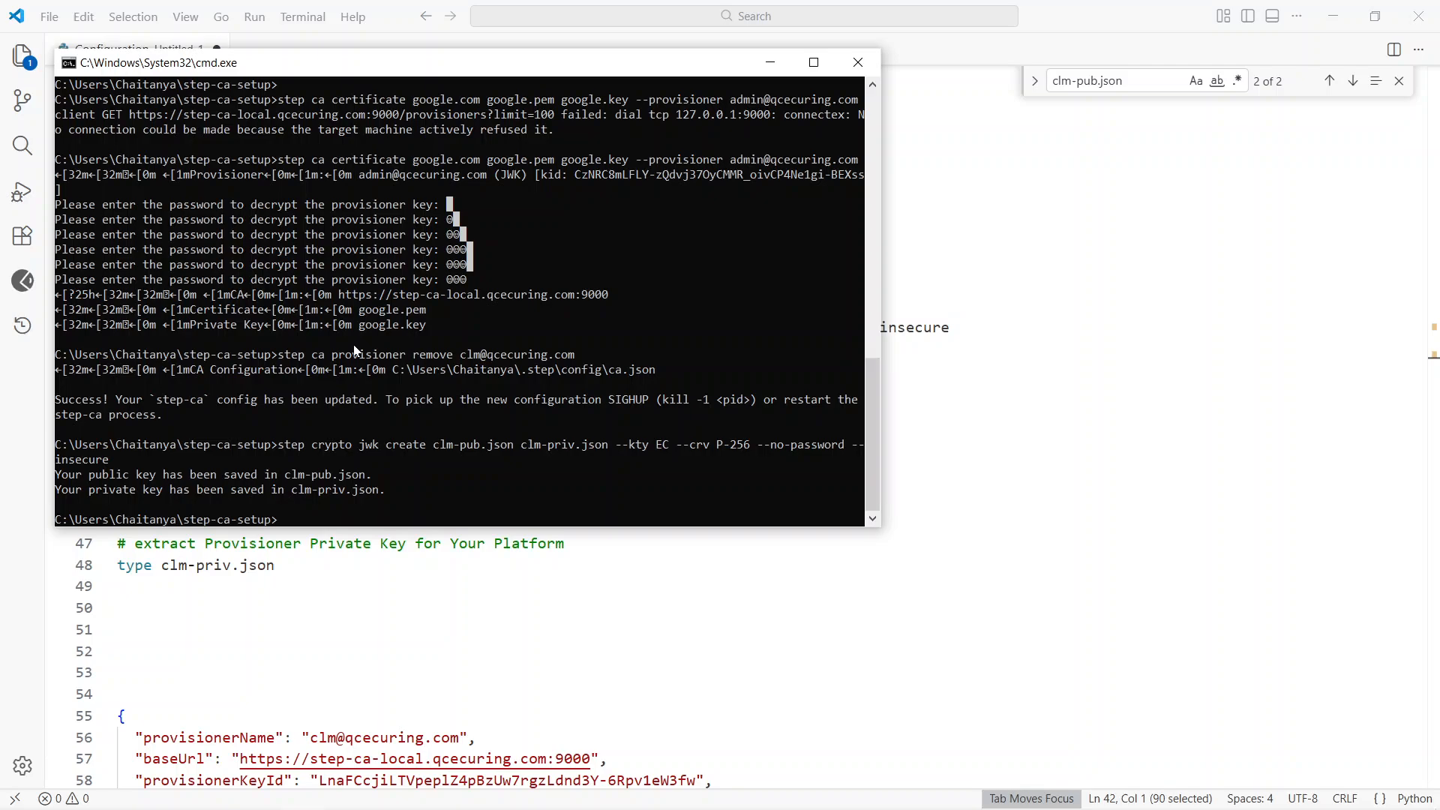
key("ctrl+v")
key("Return")
Step: Copy the step ca provisioner list command from the Visual Studio Code notes and run it in the step-ca-setup Command Prompt
key("alt+Tab")
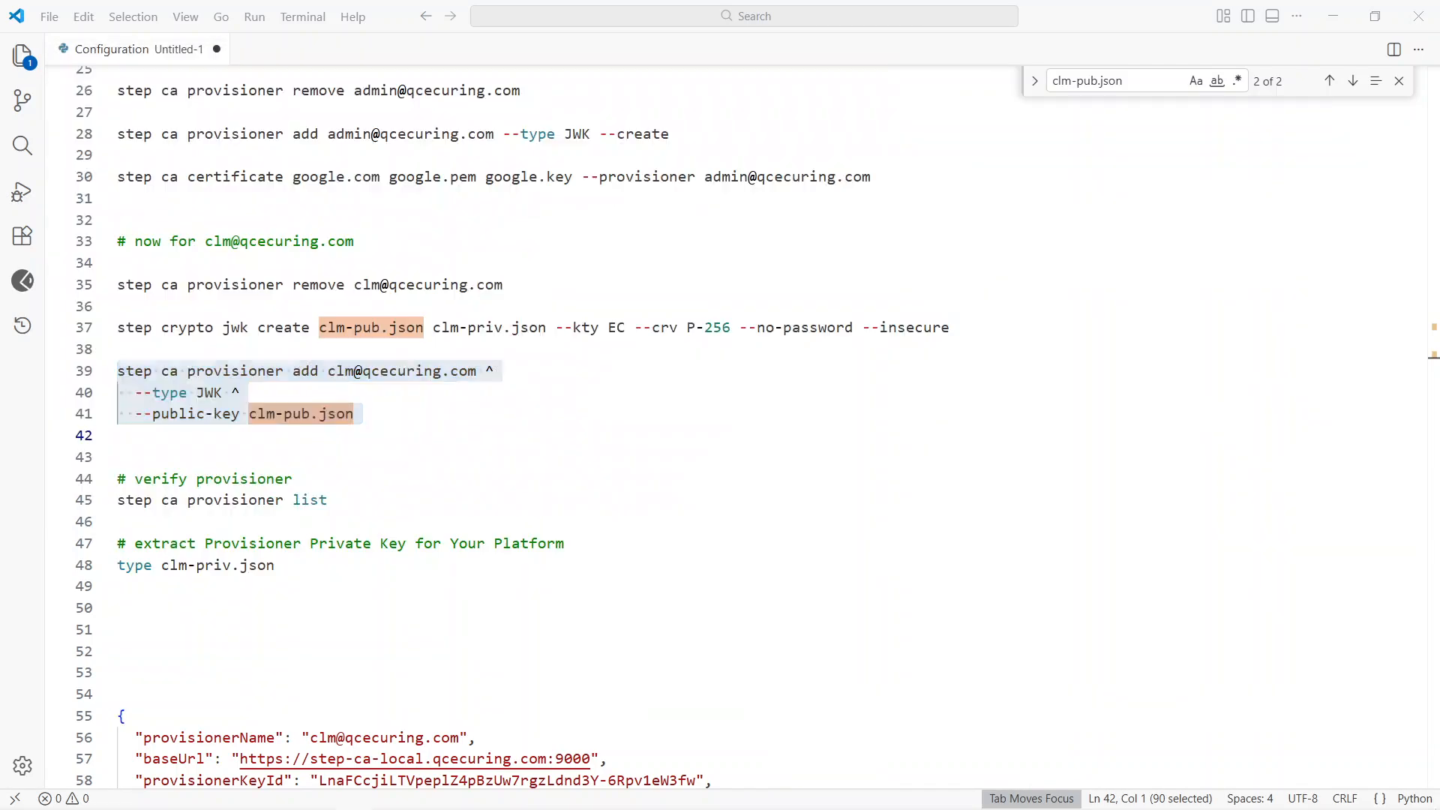
key("Down")
key("Down")
key("Down")
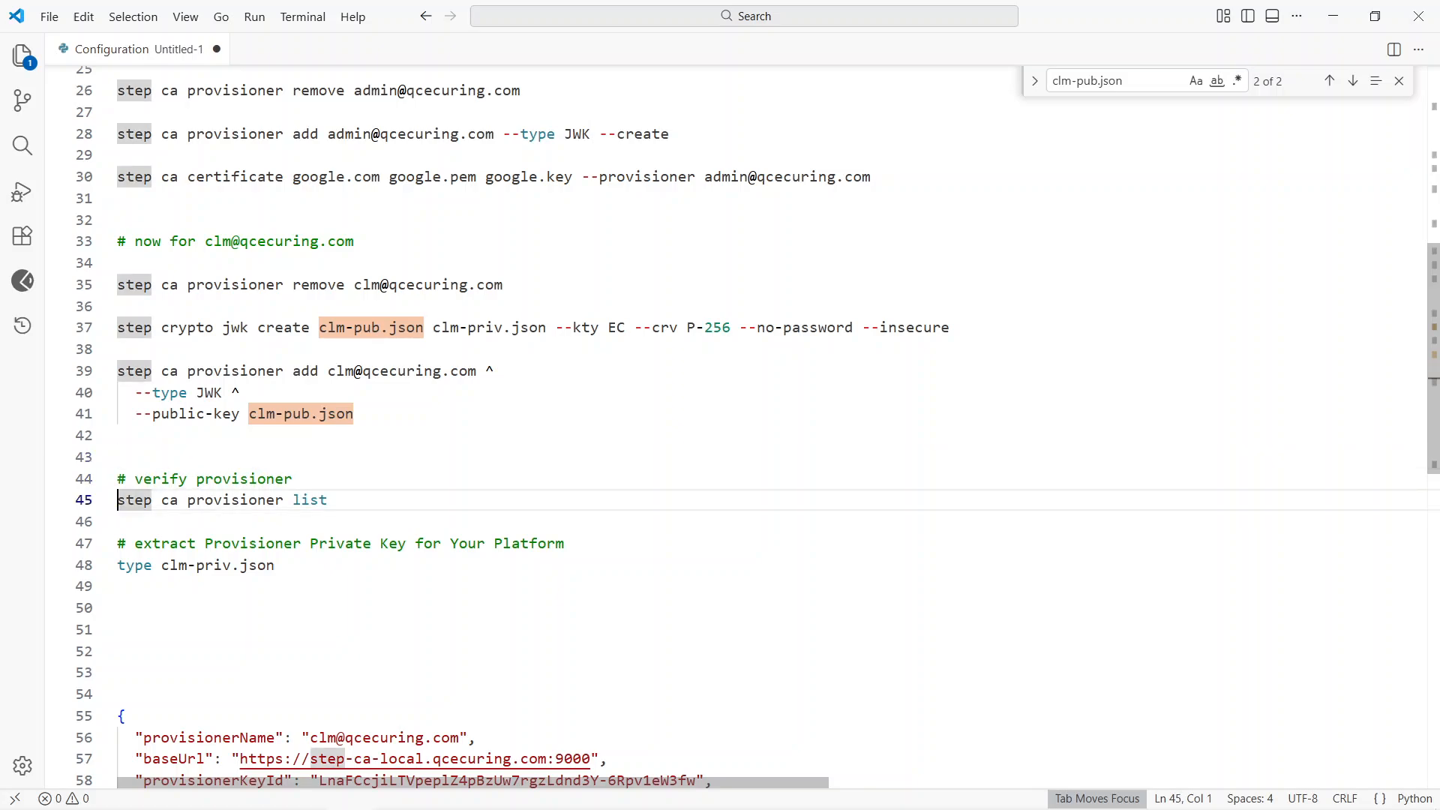
key("shift+Down")
key("ctrl+c")
key("alt+Tab")
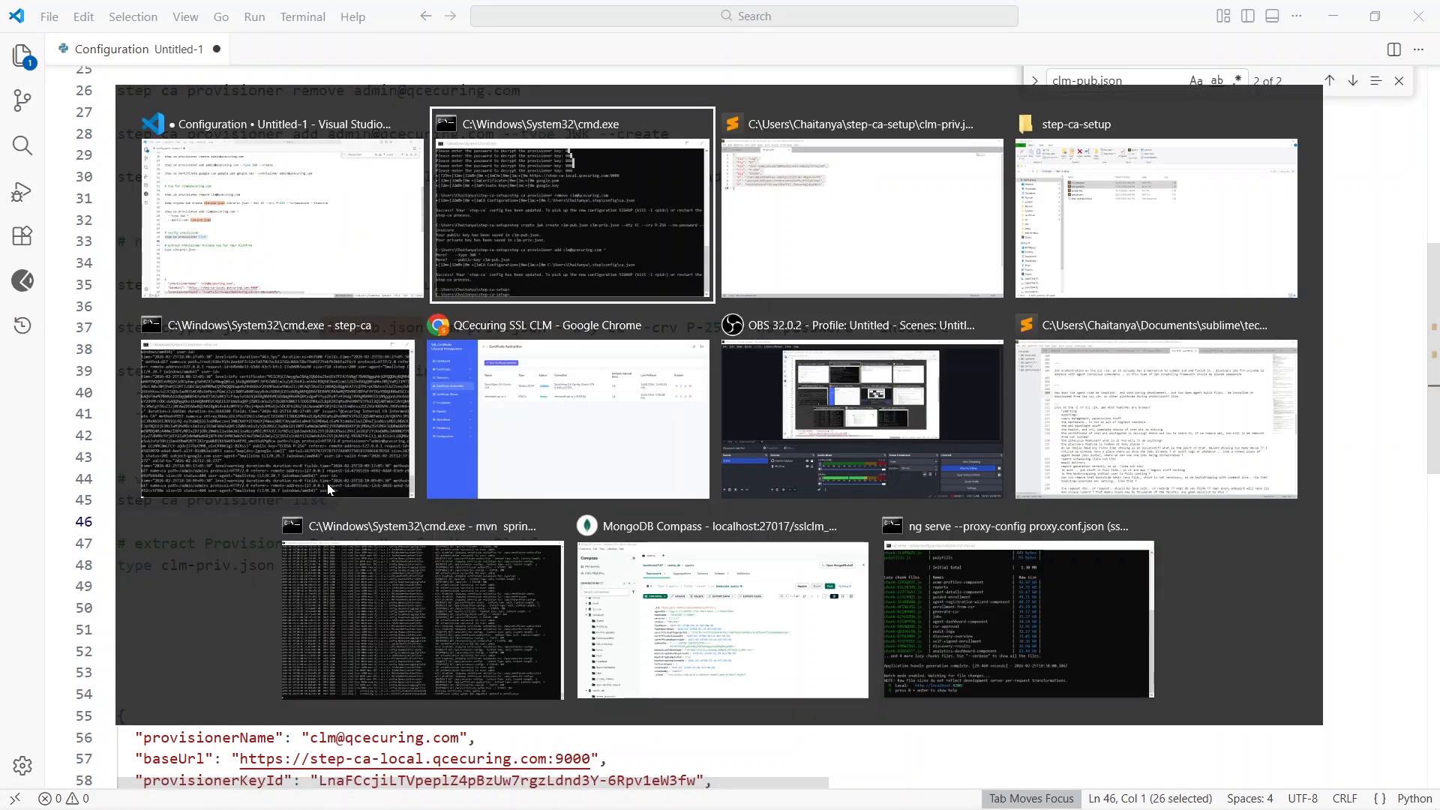
left_click(328, 483)
key("alt+Tab")
key("alt+Tab")
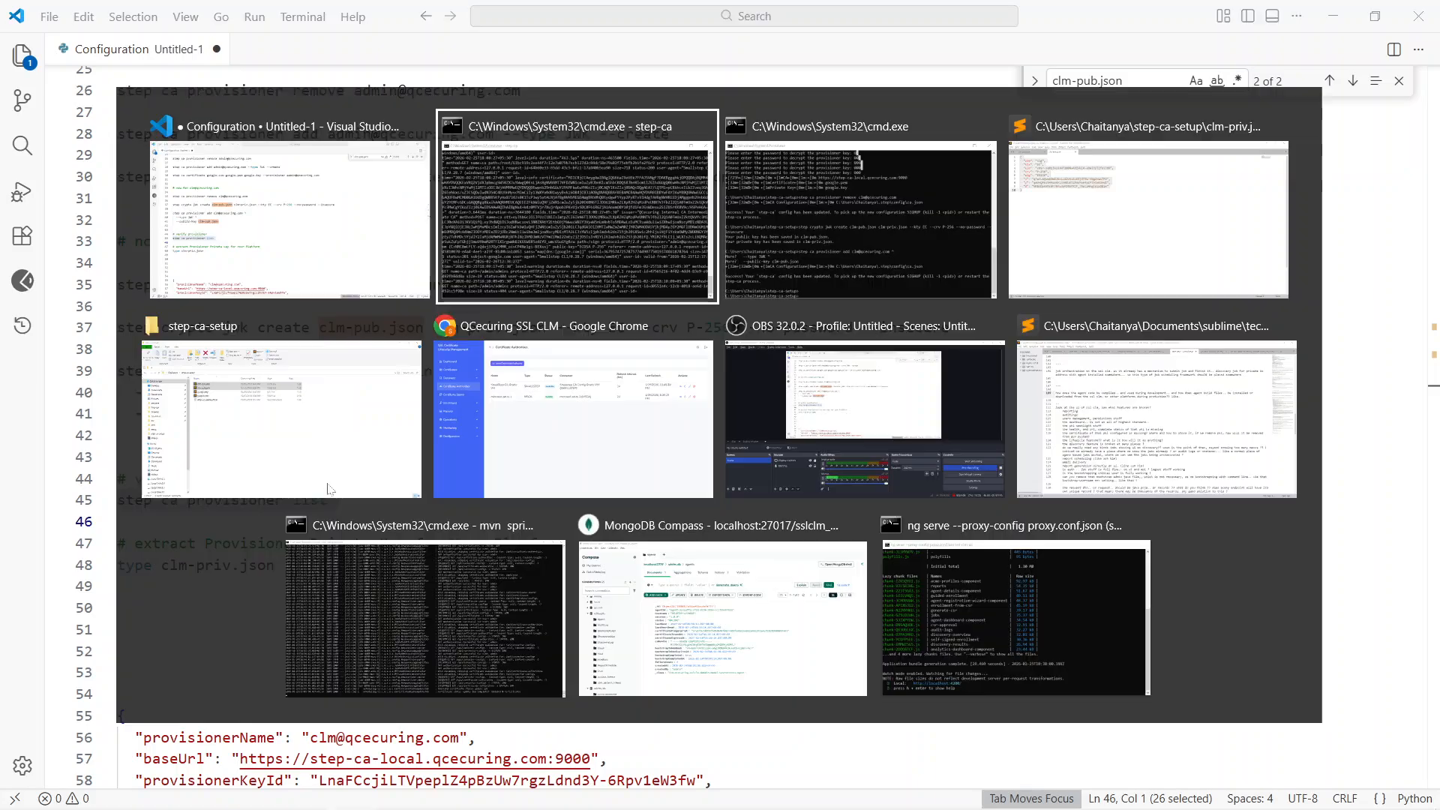
key("alt+Tab")
key("ctrl+v")
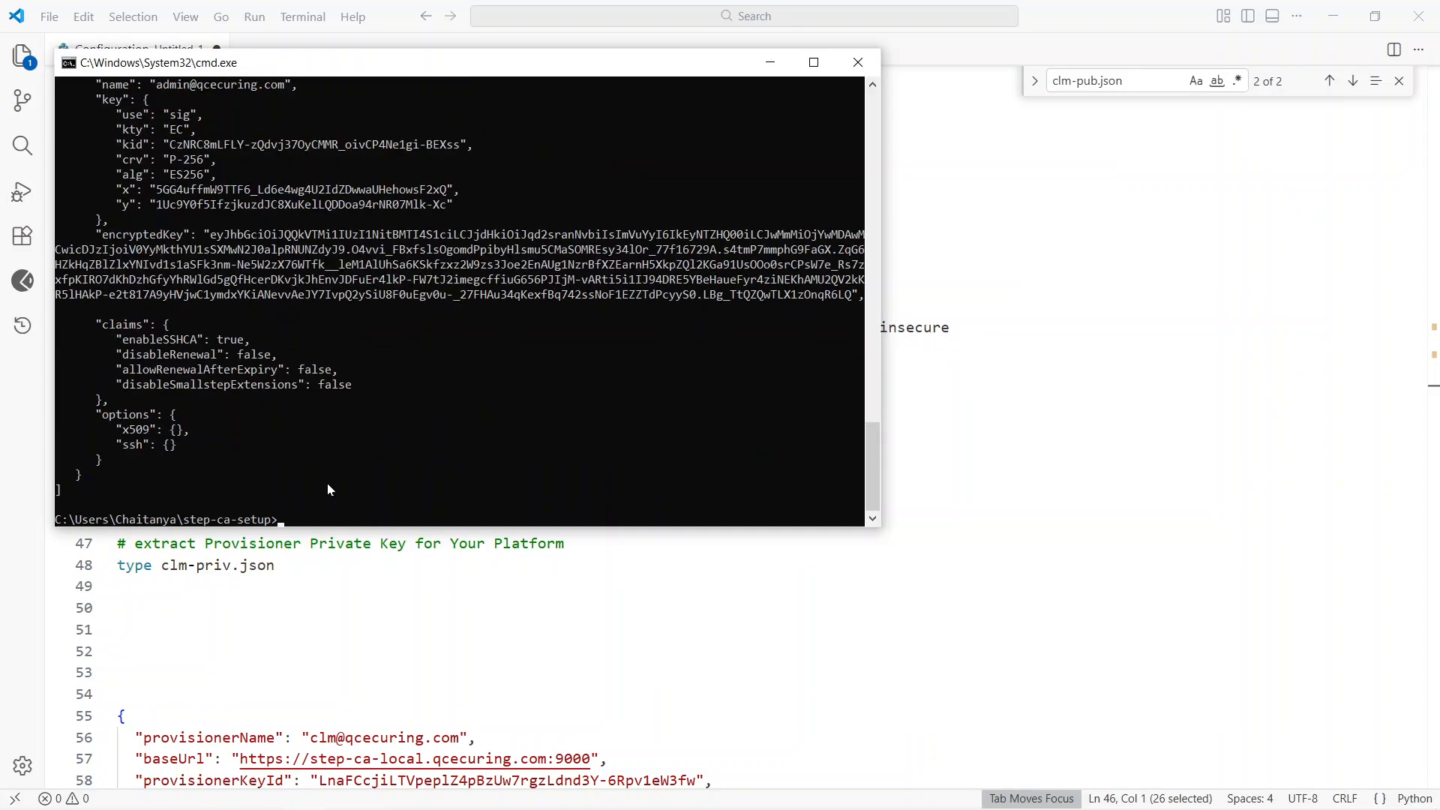
Step: Examine the admin and clm JWK provisioner entries in the provisioner list output
scroll(275, 367, "up", 2)
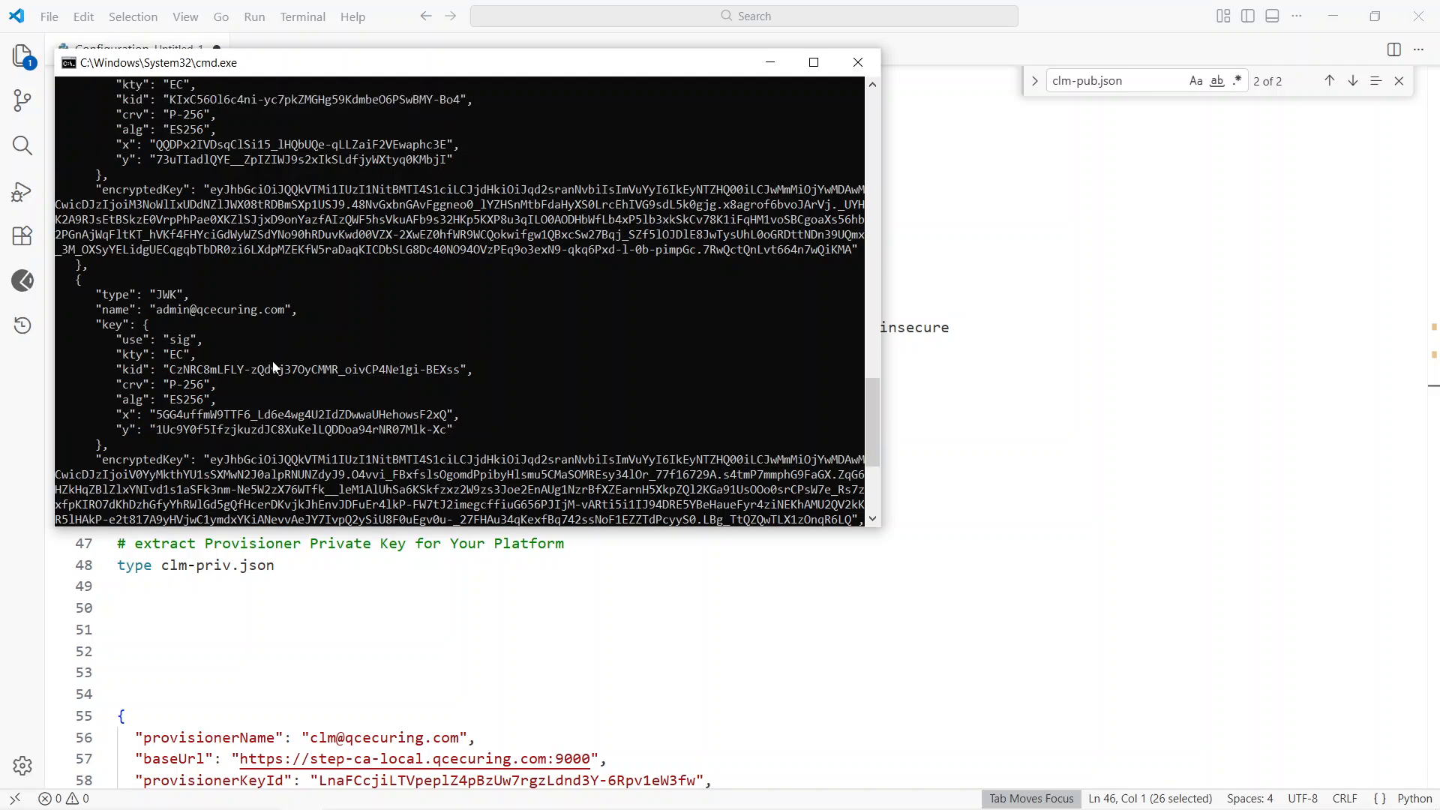
double_click(180, 355)
scroll(177, 357, "up", 5)
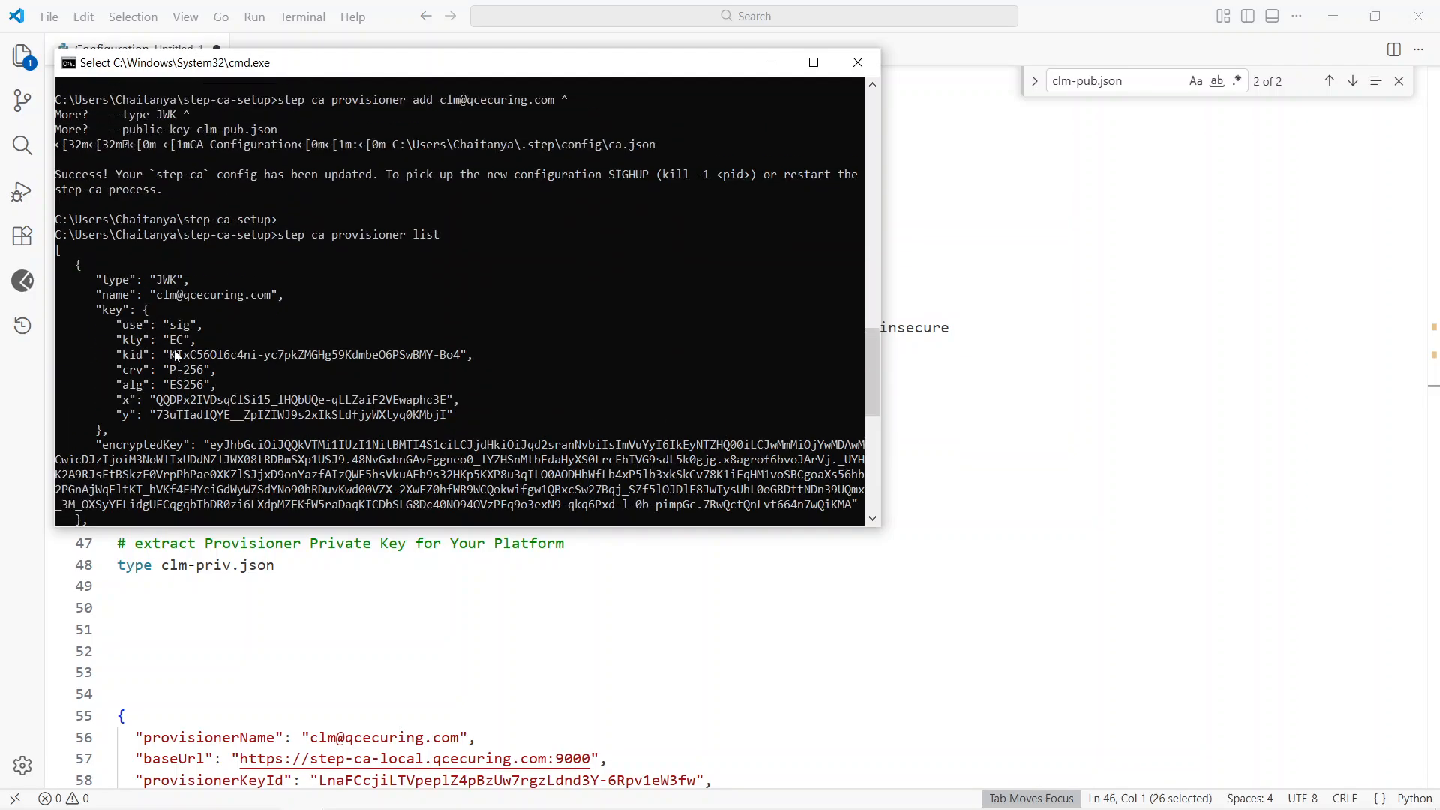
double_click(178, 296)
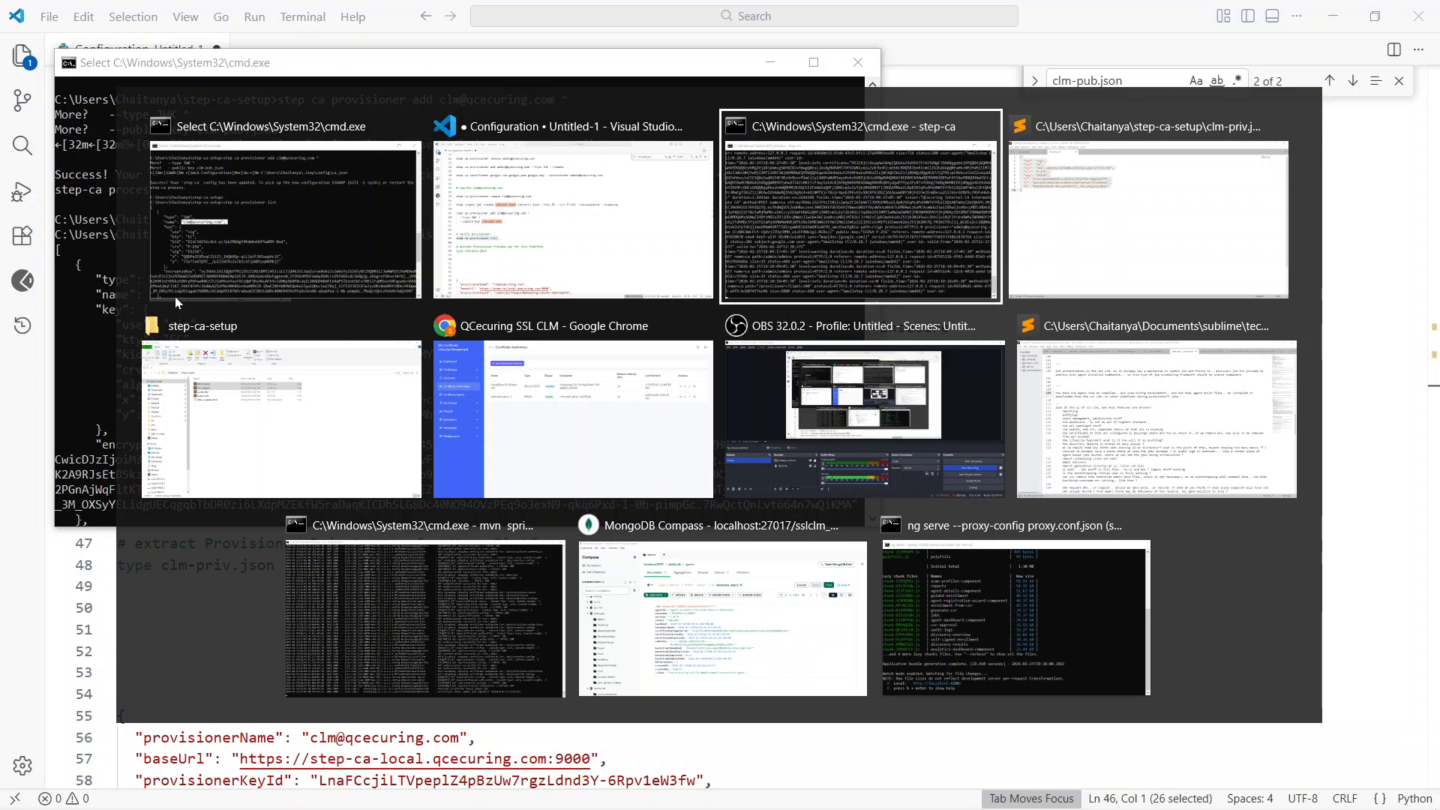
Step: Stop the running CA server, restart it with step-ca, and enter the password that decrypts the intermediate CA key
key("alt+Tab")
key("ctrl+c")
key("Return")
key("Return")
type("step-ca")
key("Return")
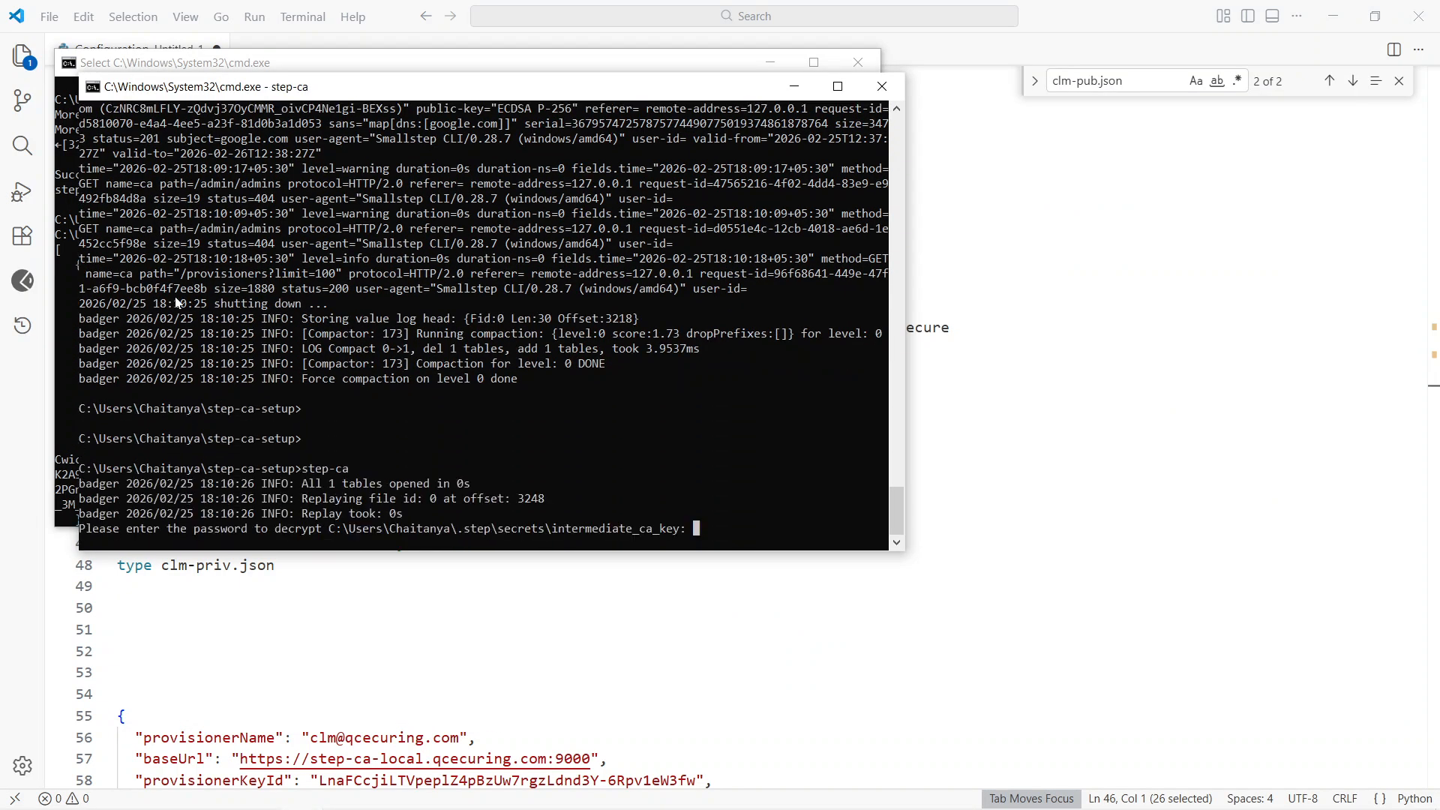
type("000")
key("Return")
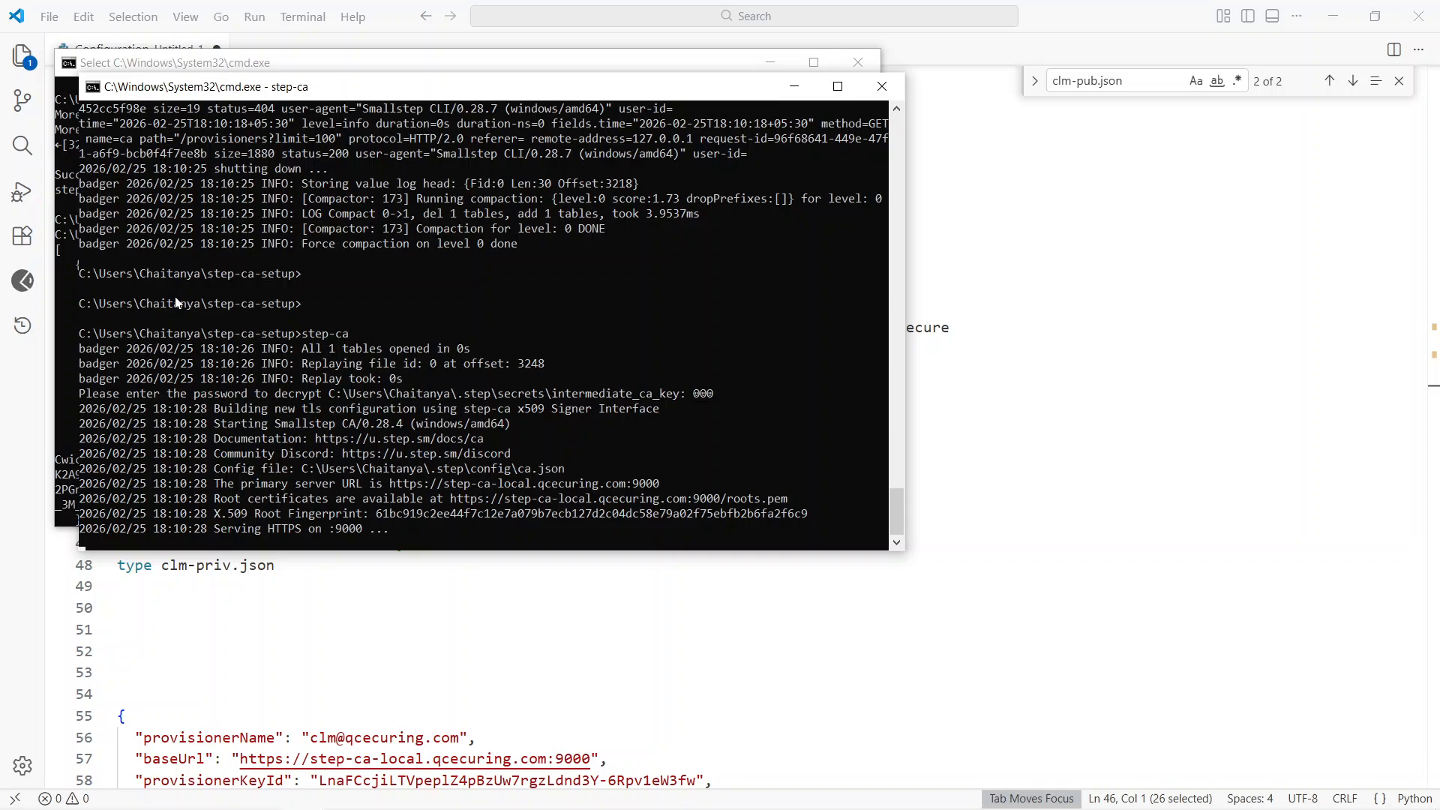
Step: Review the platform's JSON configuration block, from provisionerName to caPath, in the Visual Studio Code notes
key("alt+Tab")
left_click(259, 587)
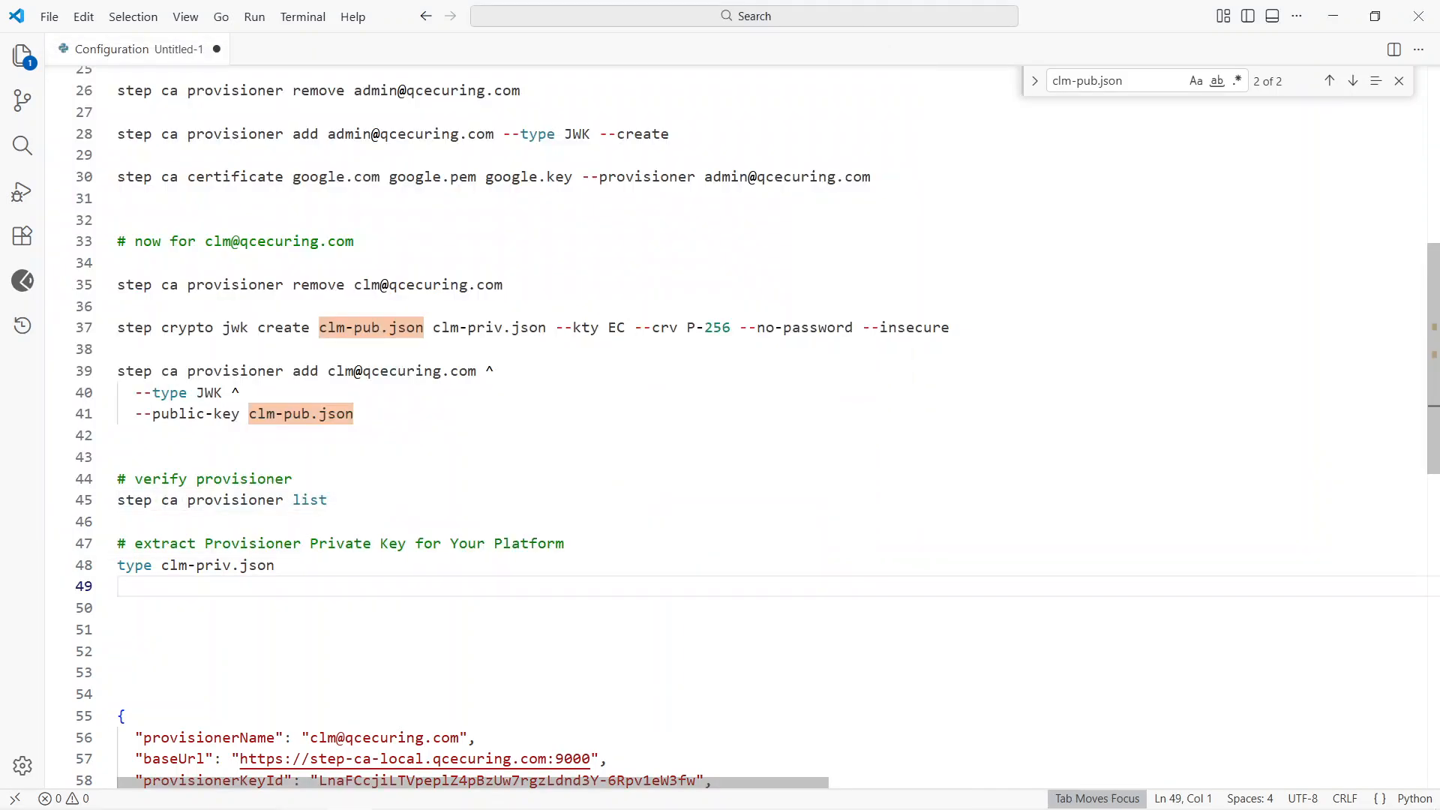
scroll(735, 420, "down", 2)
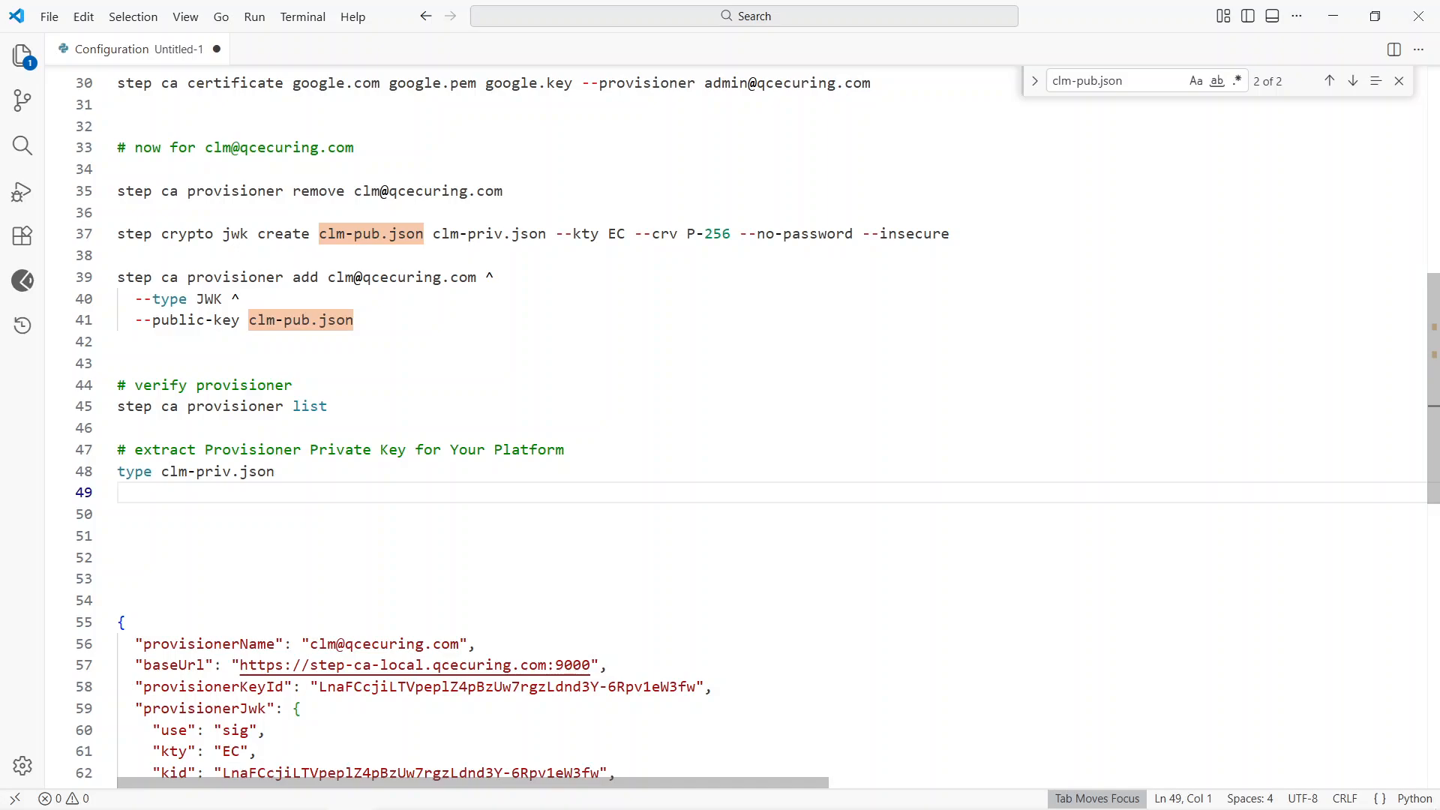
scroll(735, 420, "down", 5)
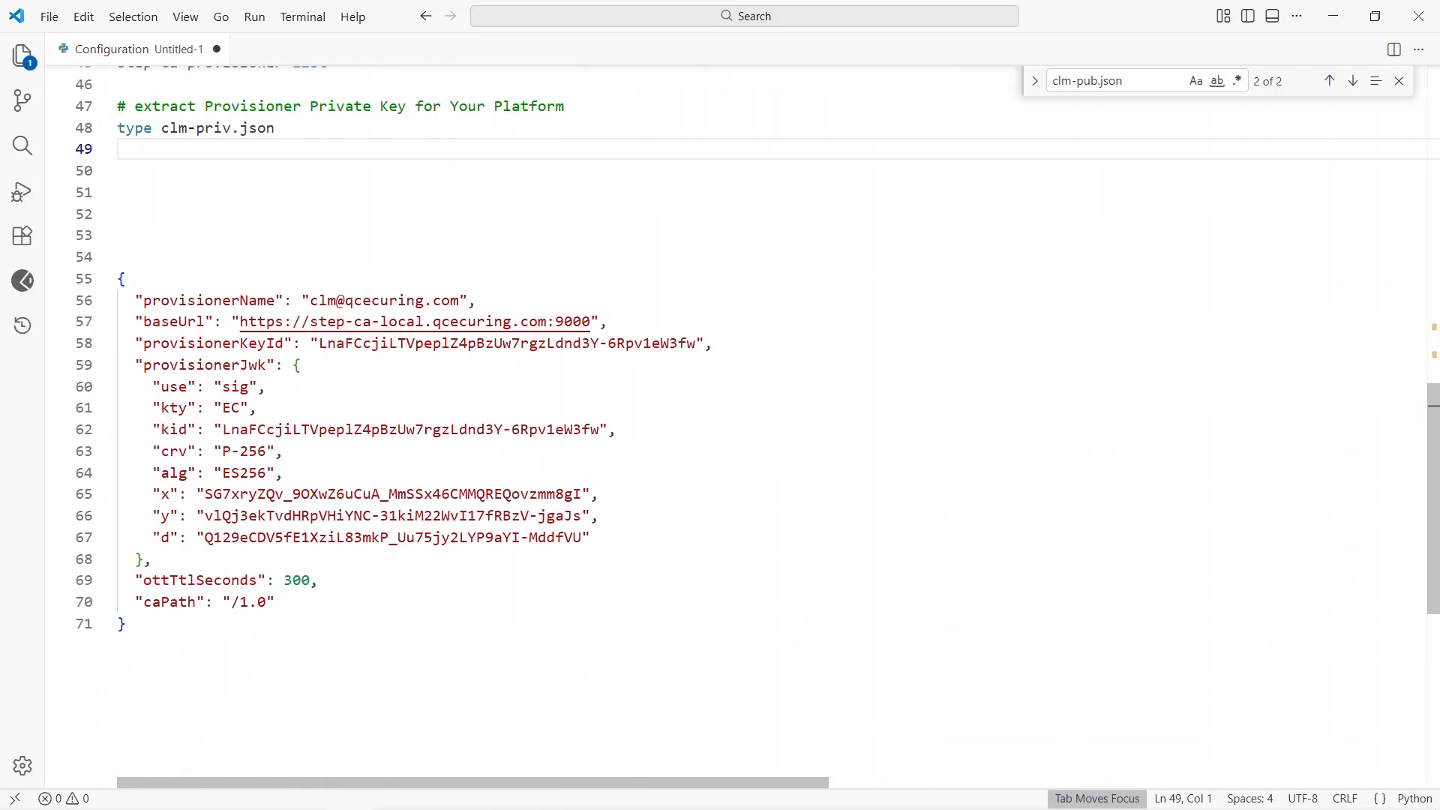
left_click_drag(118, 235, 127, 624)
left_click(128, 624)
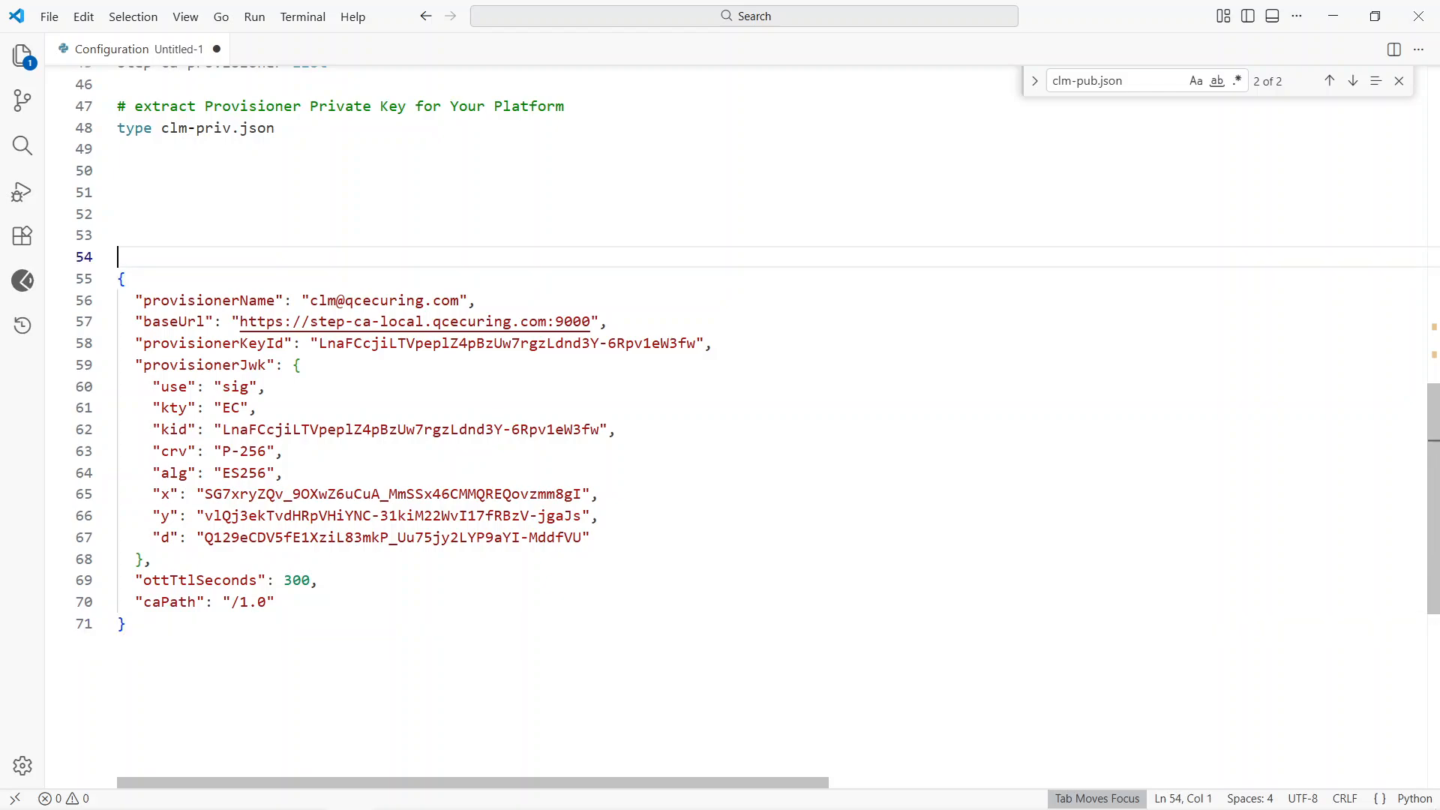
left_click_drag(118, 257, 128, 624)
left_click(128, 624)
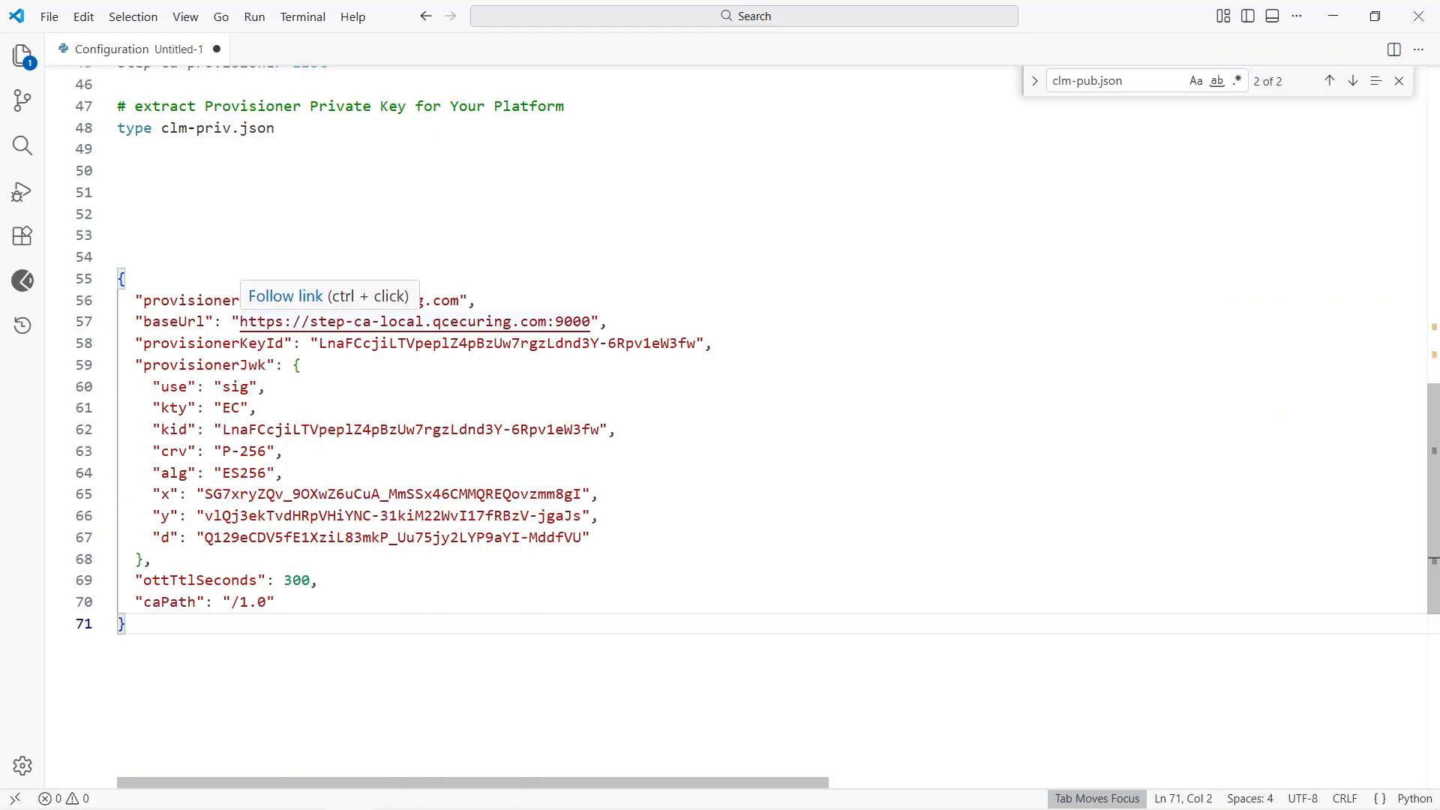
left_click_drag(240, 321, 591, 321)
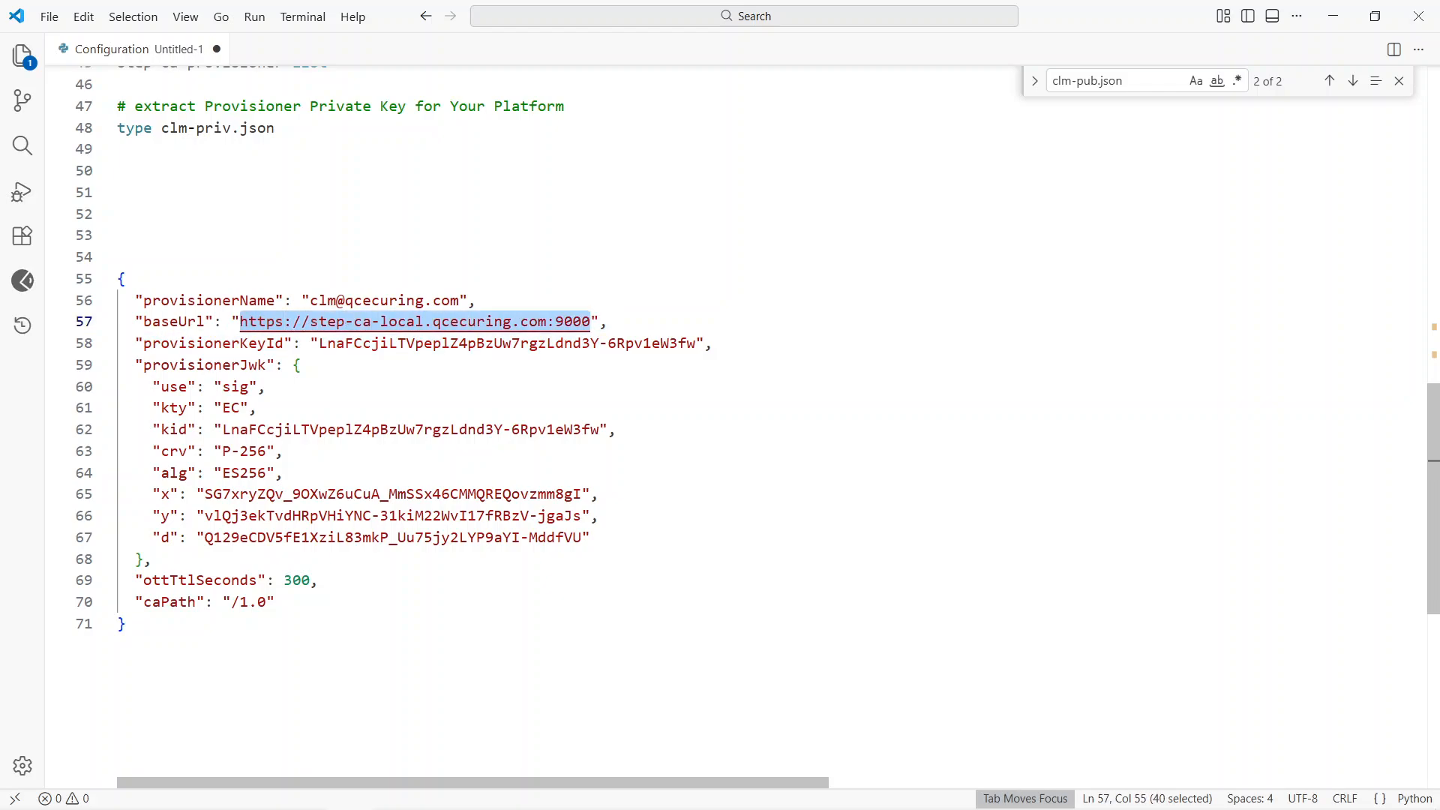
key("alt+Tab")
key("alt+Tab")
key("alt+Tab")
key("alt+Tab")
key("alt+Tab")
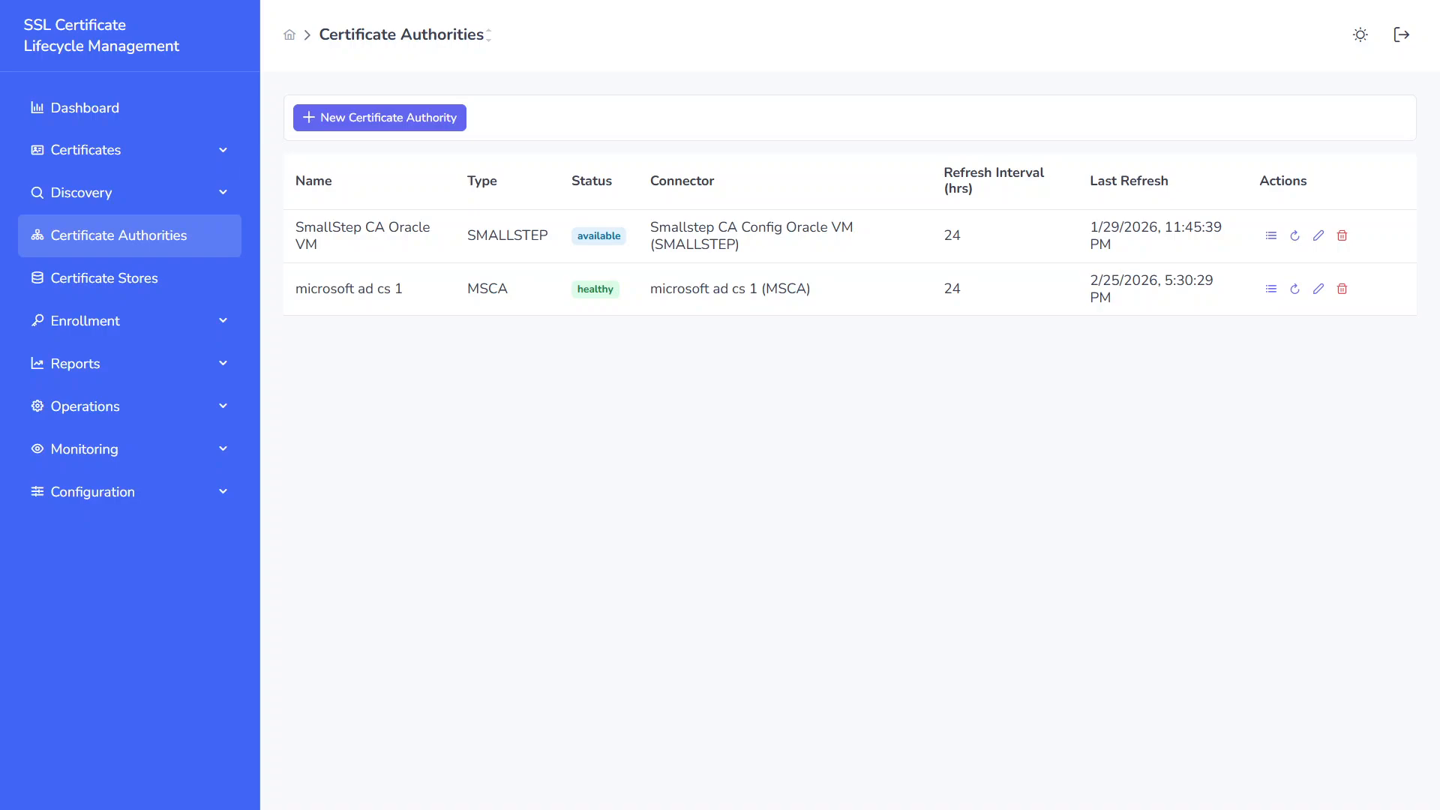
key("ctrl+t")
key("F11")
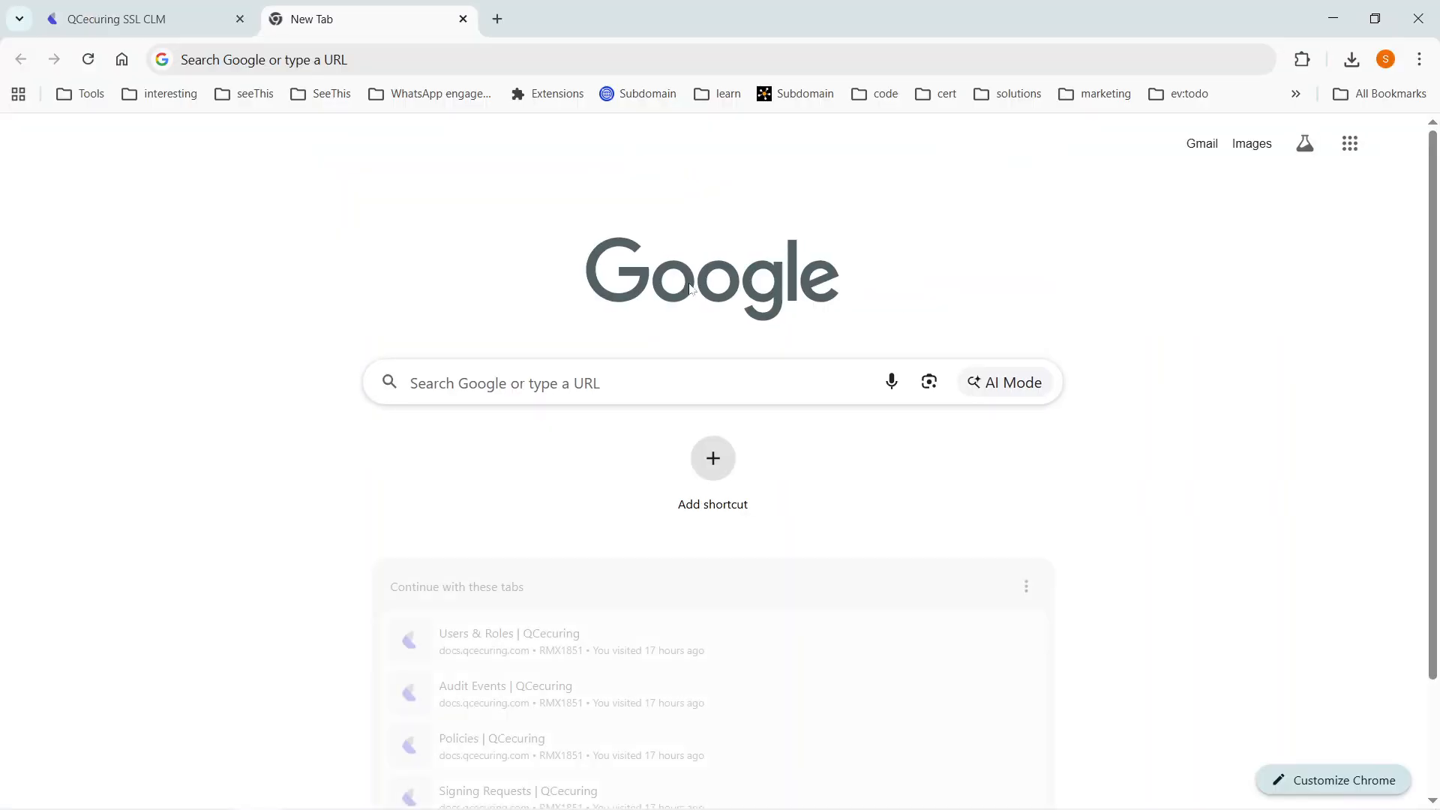
key("ctrl+l")
key("ctrl+v")
key("Return")
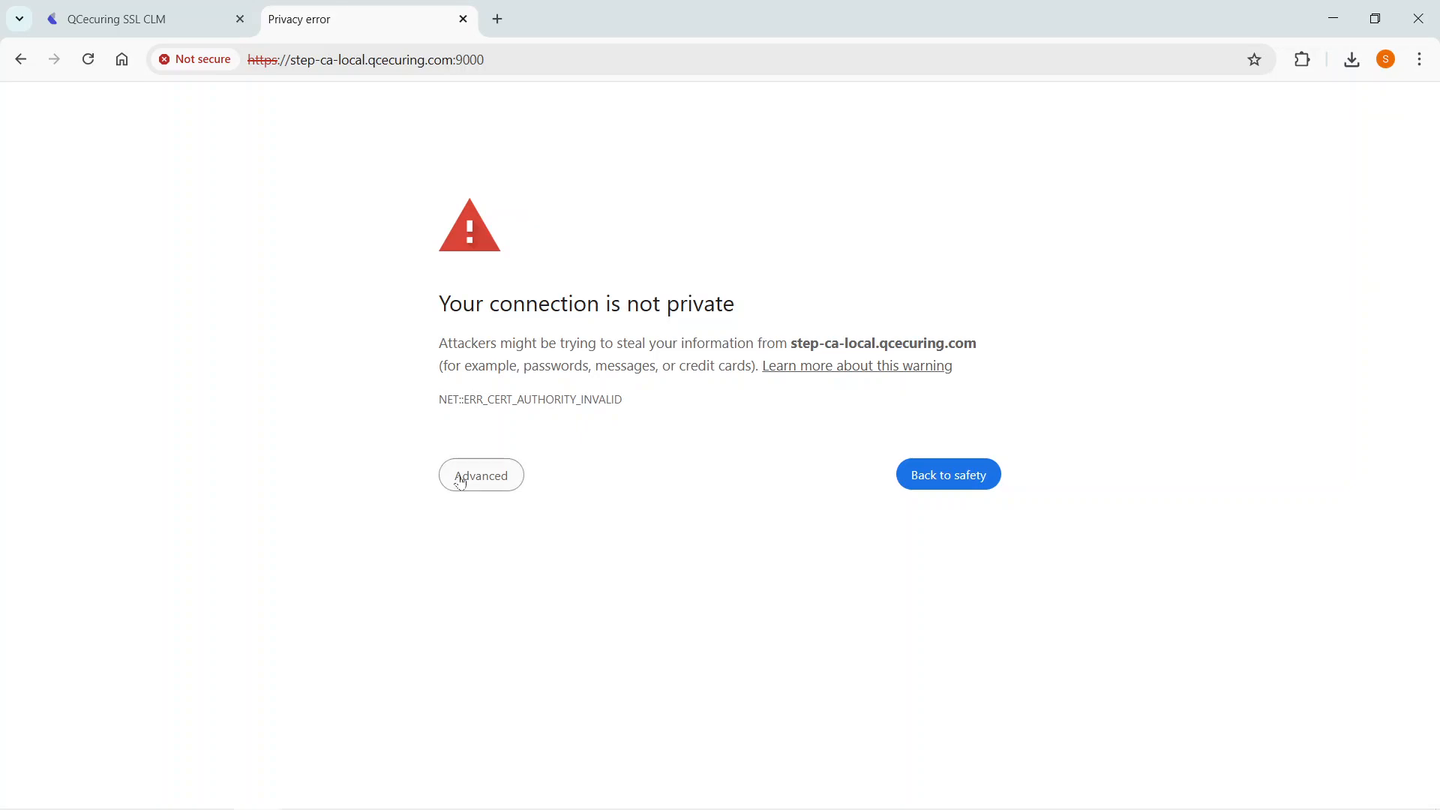
left_click(460, 477)
left_click(513, 619)
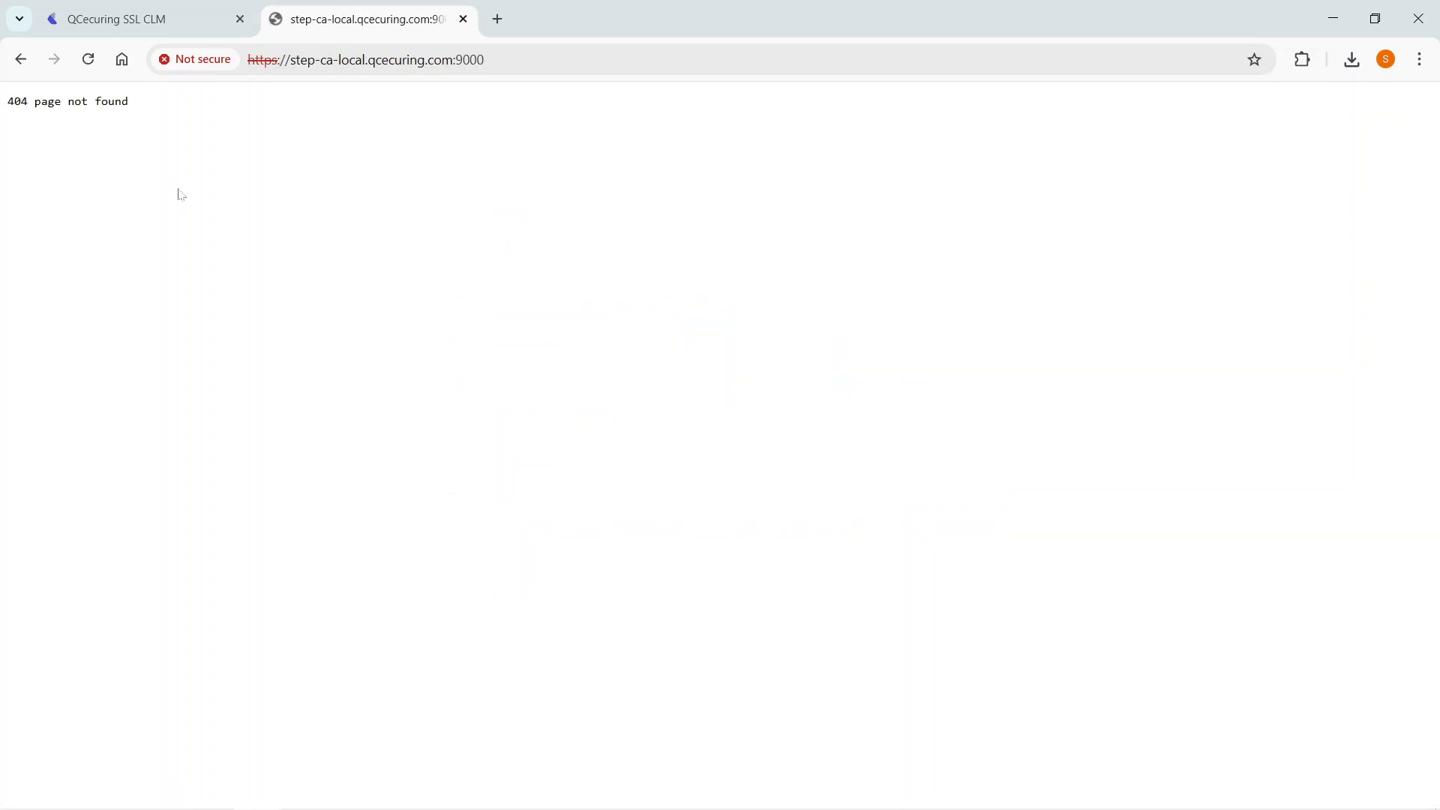
Step: Check the CA server's /health endpoint, then close that page and return to the full-screen certificate platform
left_click(300, 60)
key("End")
type("/health")
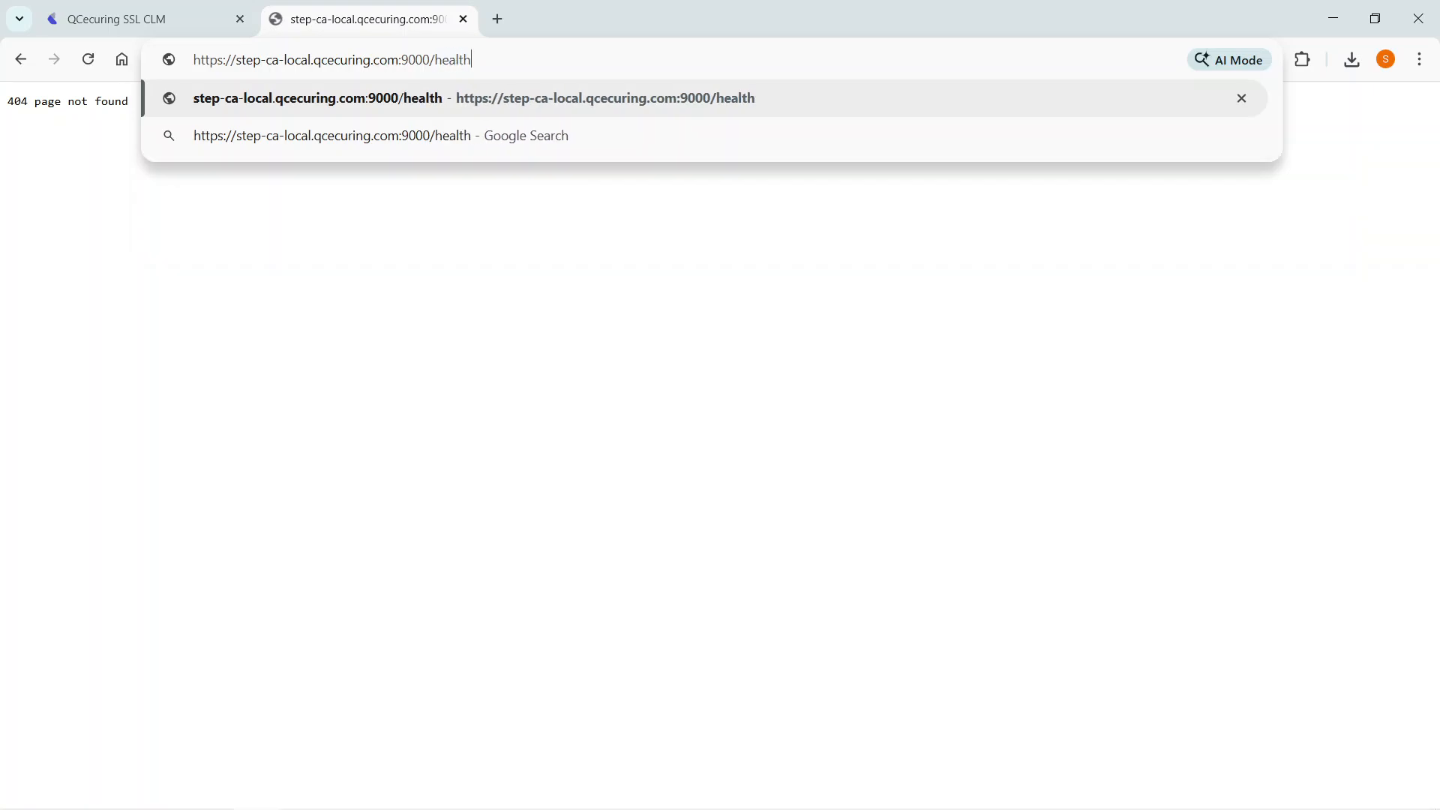
key("Return")
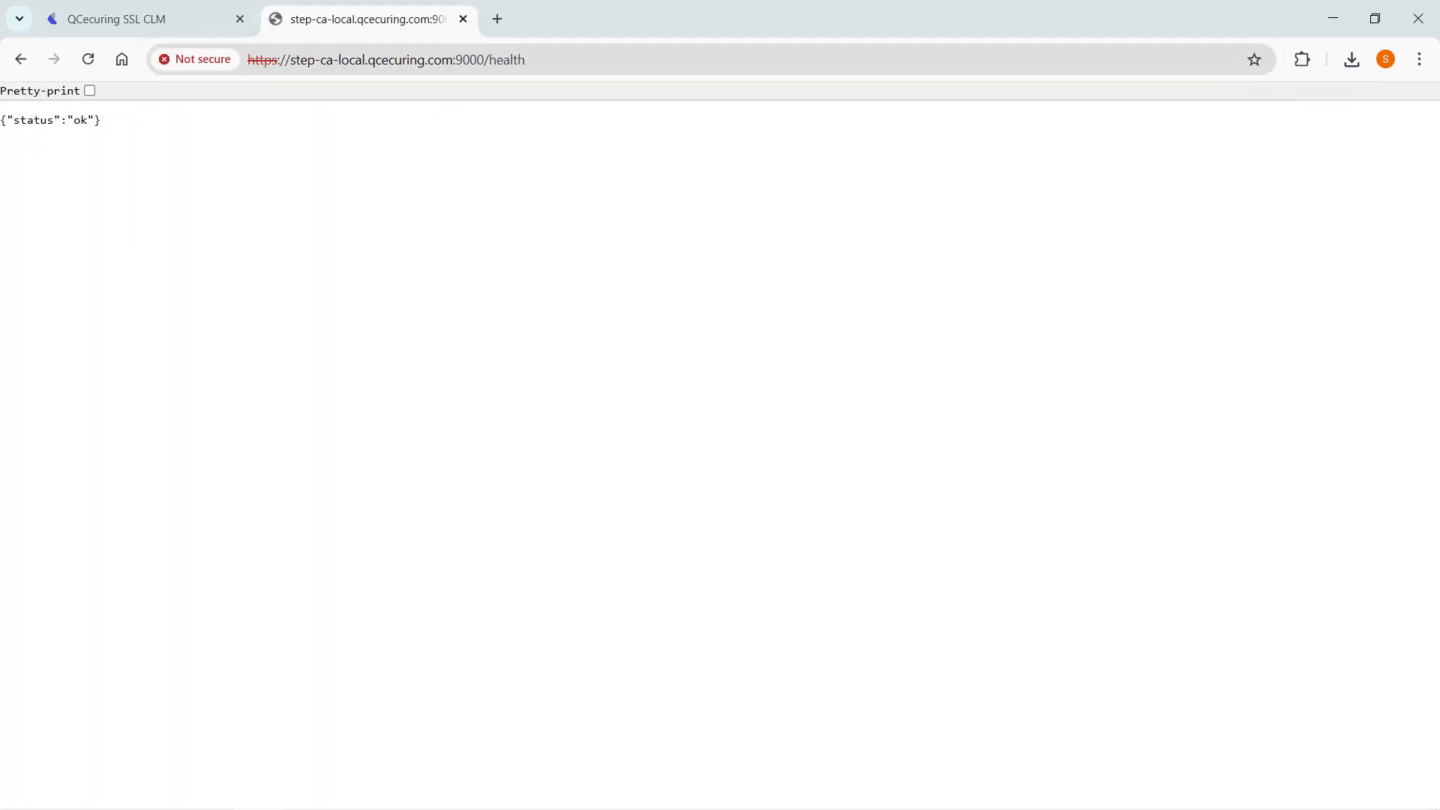
middle_click(299, 8)
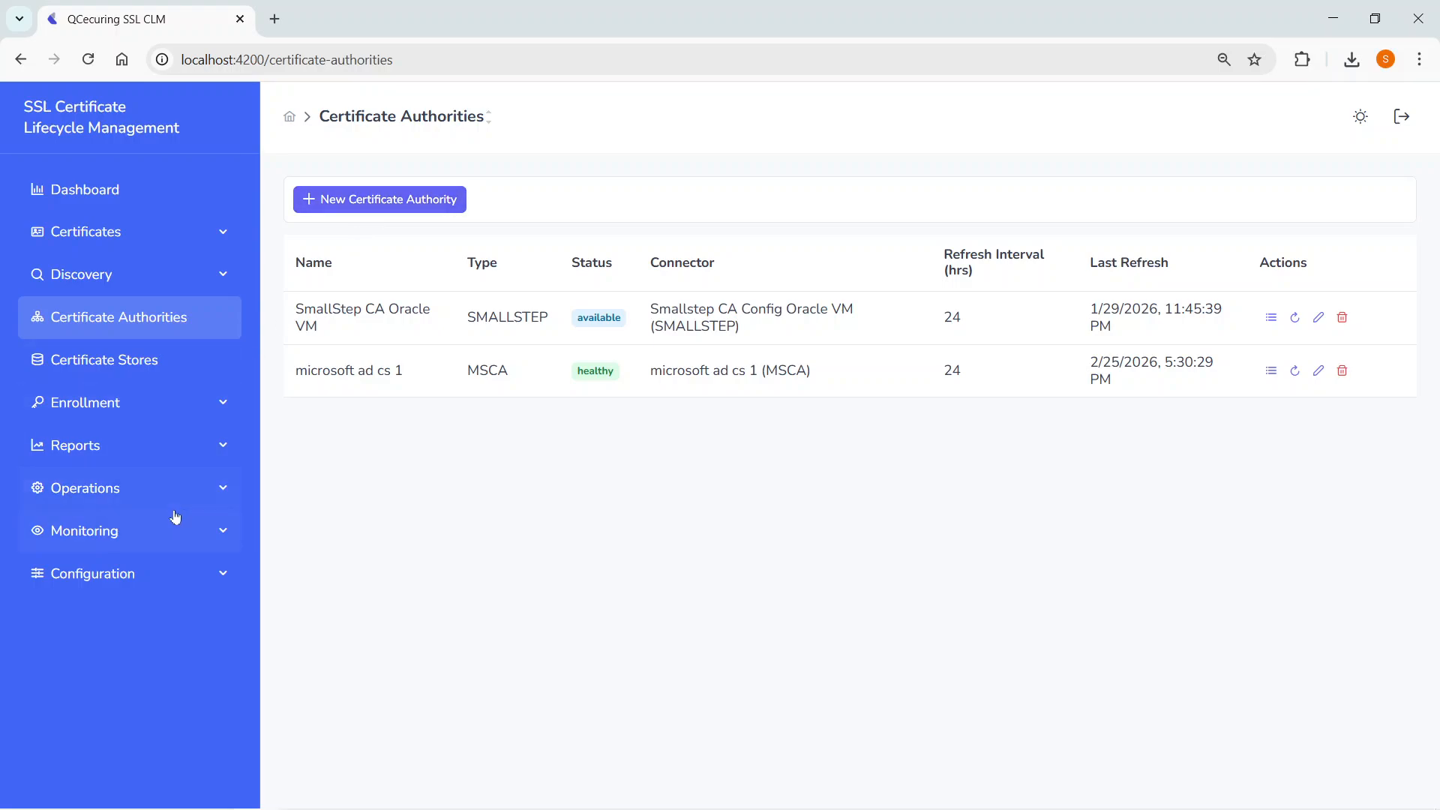
key("F11")
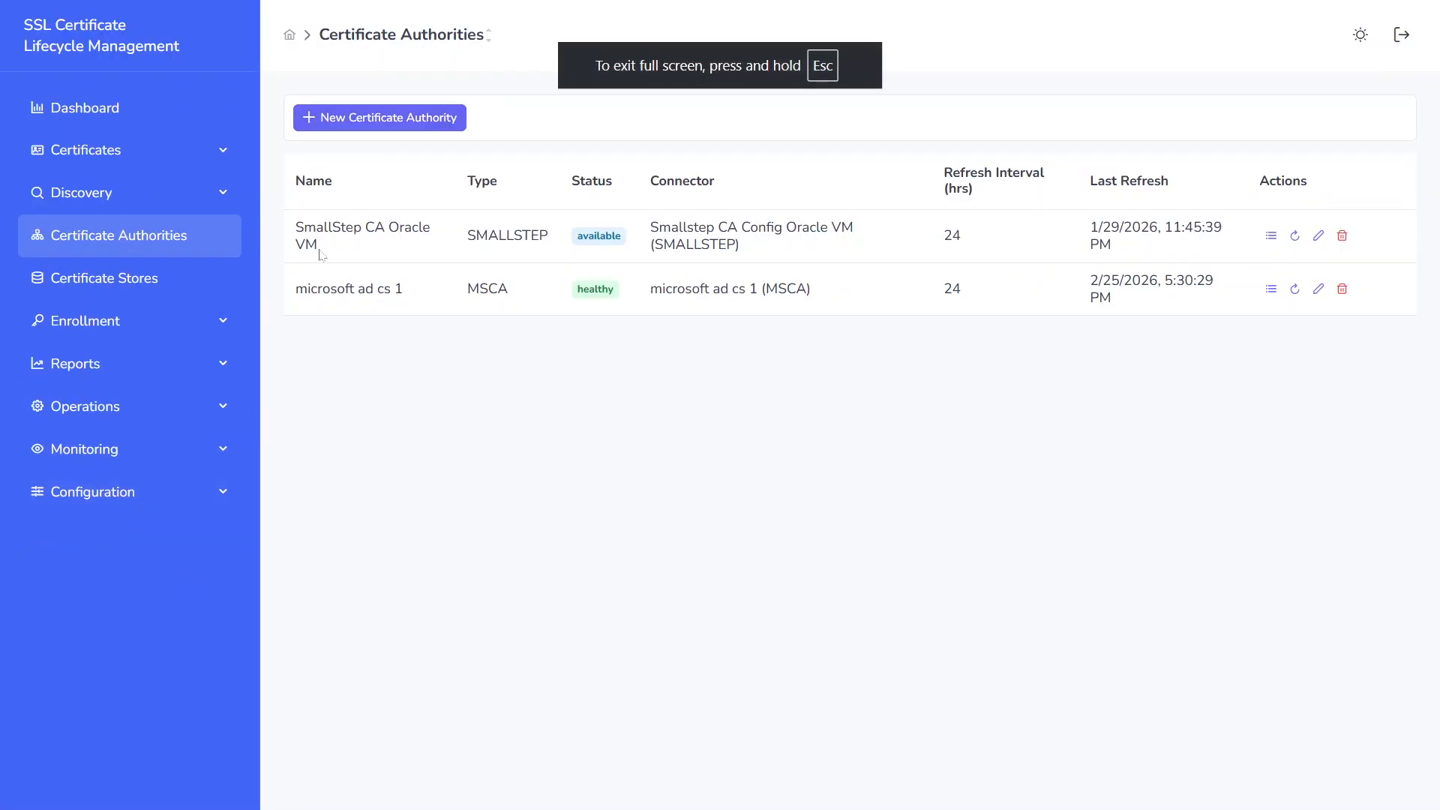
Step: Start a new connector in the platform's Connector Configs and name it small-step-ca-1
left_click(154, 494)
left_click(148, 578)
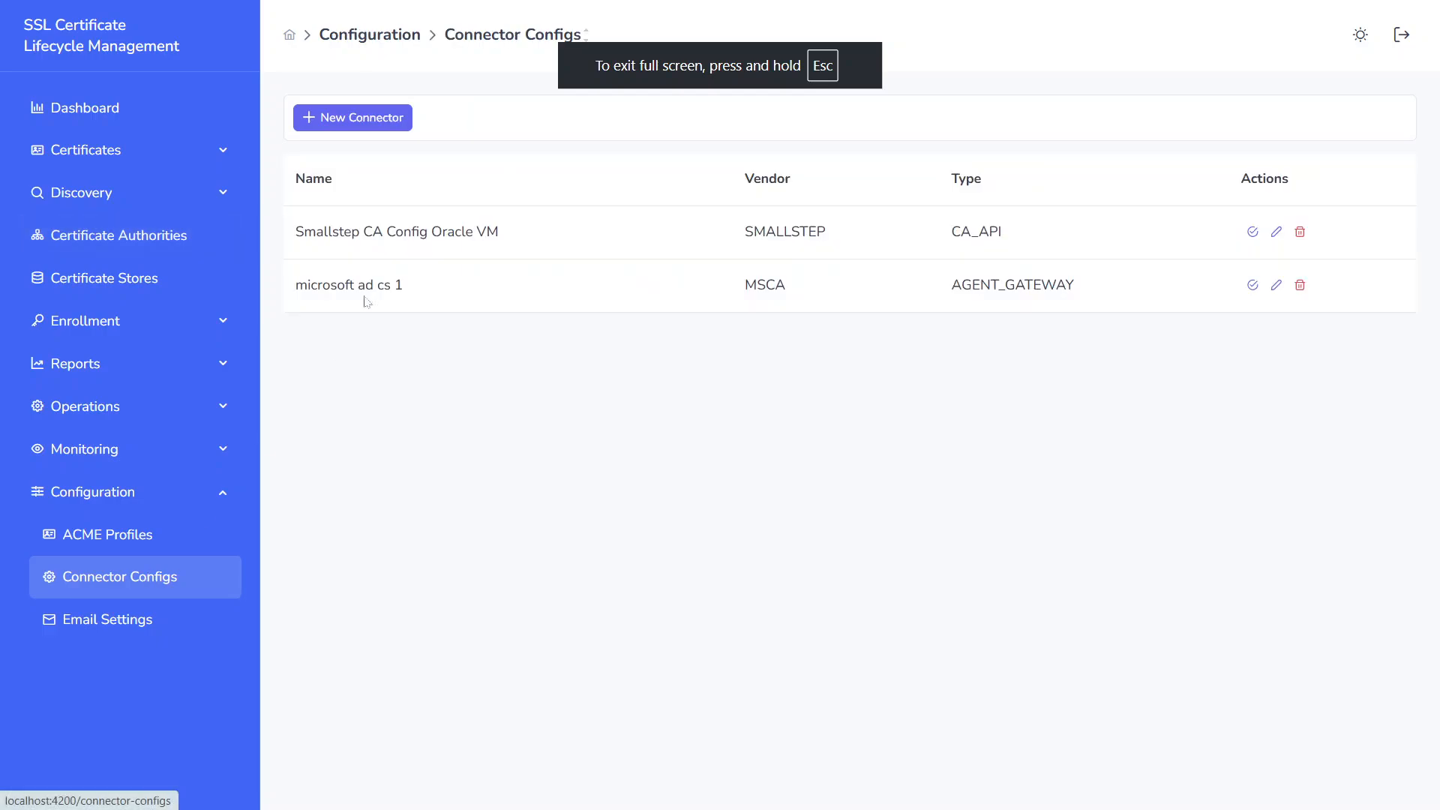
left_click(360, 118)
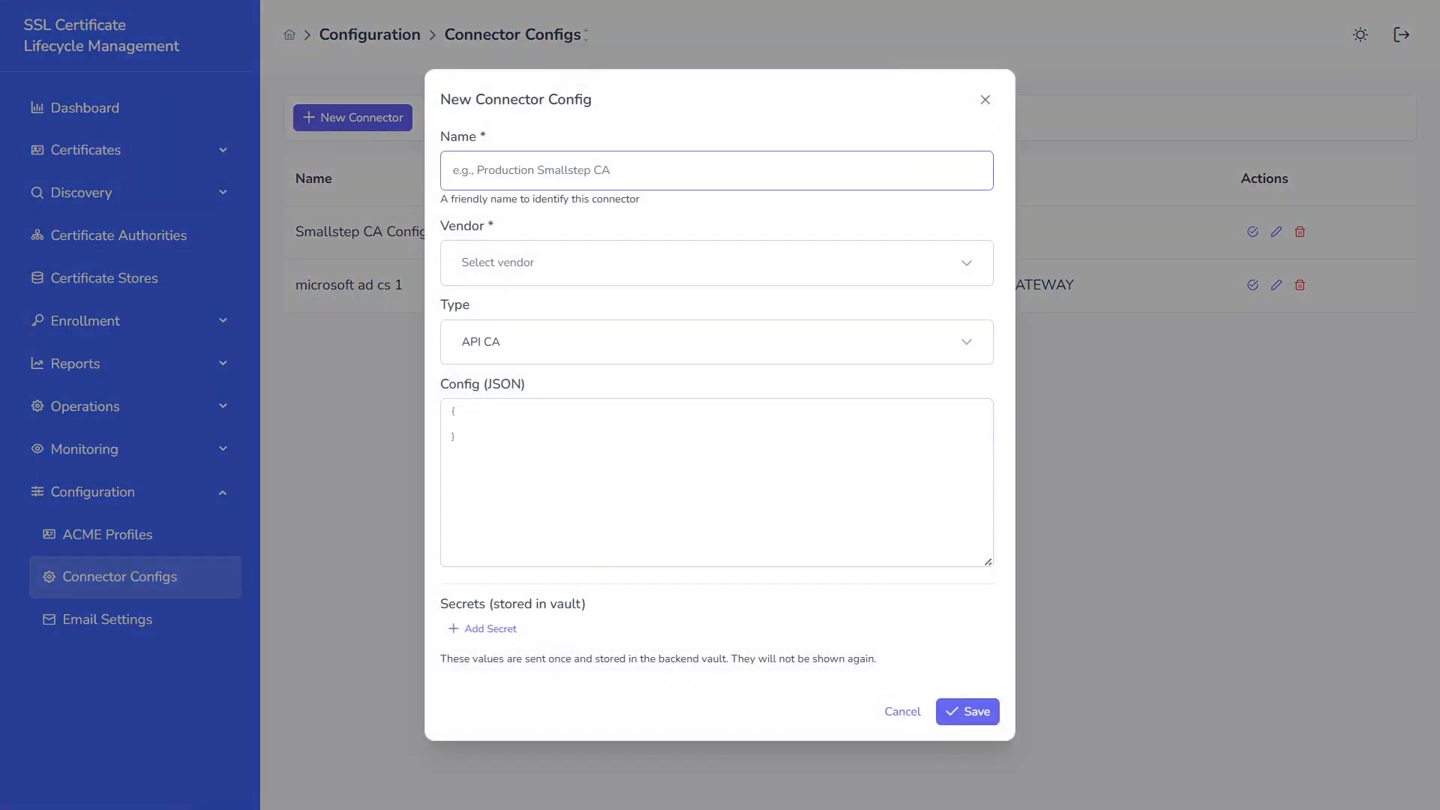
type("samal")
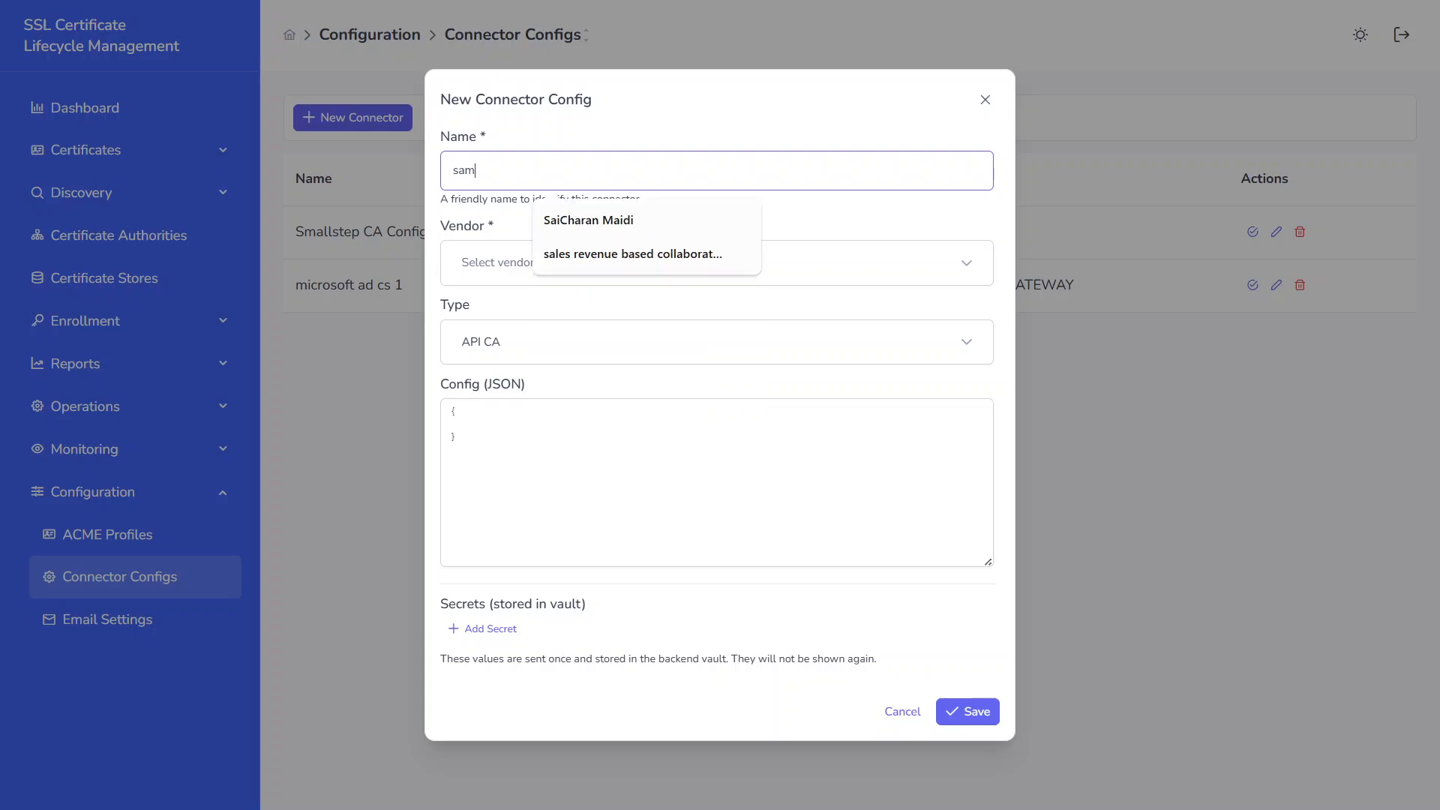
key("BackSpace")
key("BackSpace")
key("BackSpace")
key("BackSpace")
type("mall-step-ca-1")
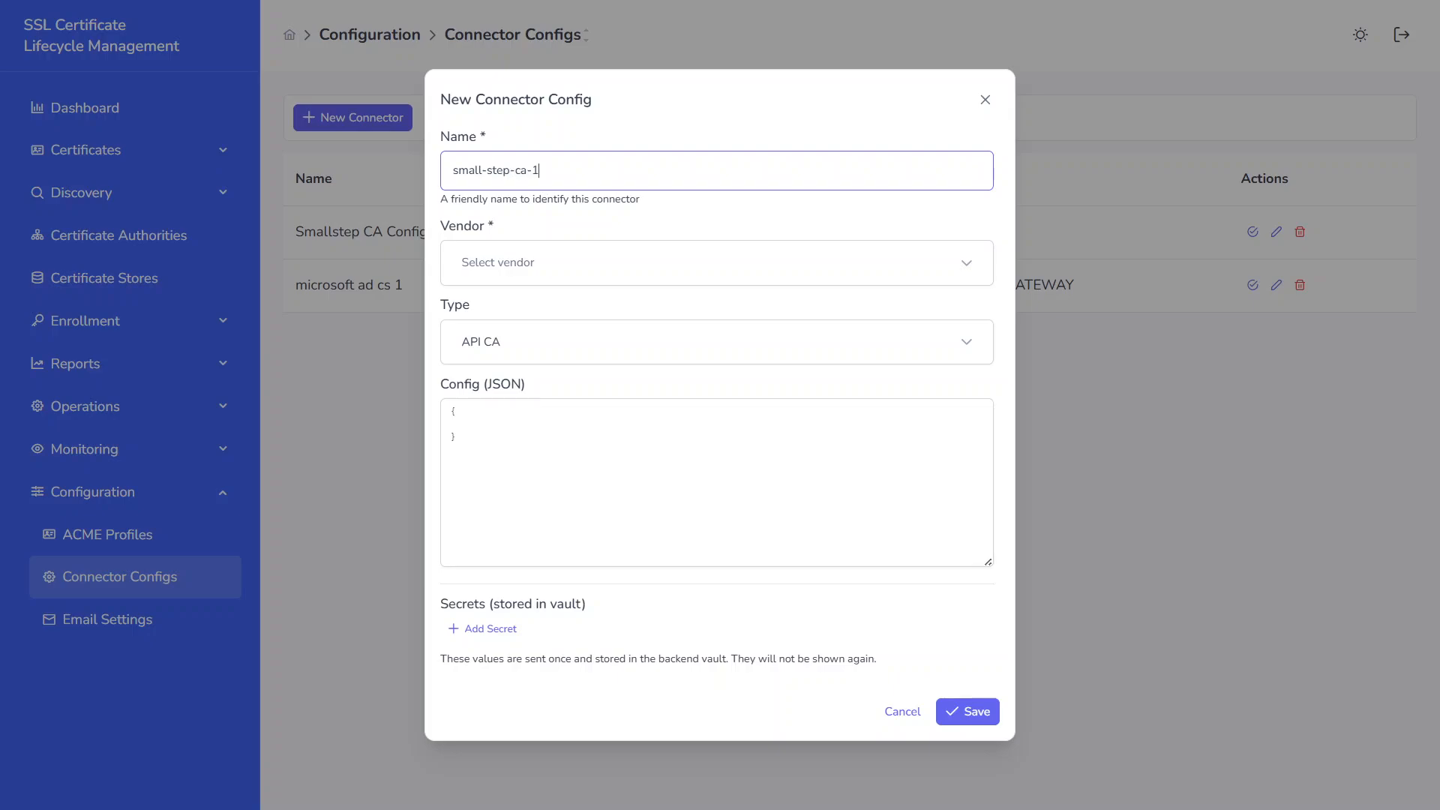
Step: Set the new connector's vendor to Smallstep (Local CA)
key("Tab")
key("Down")
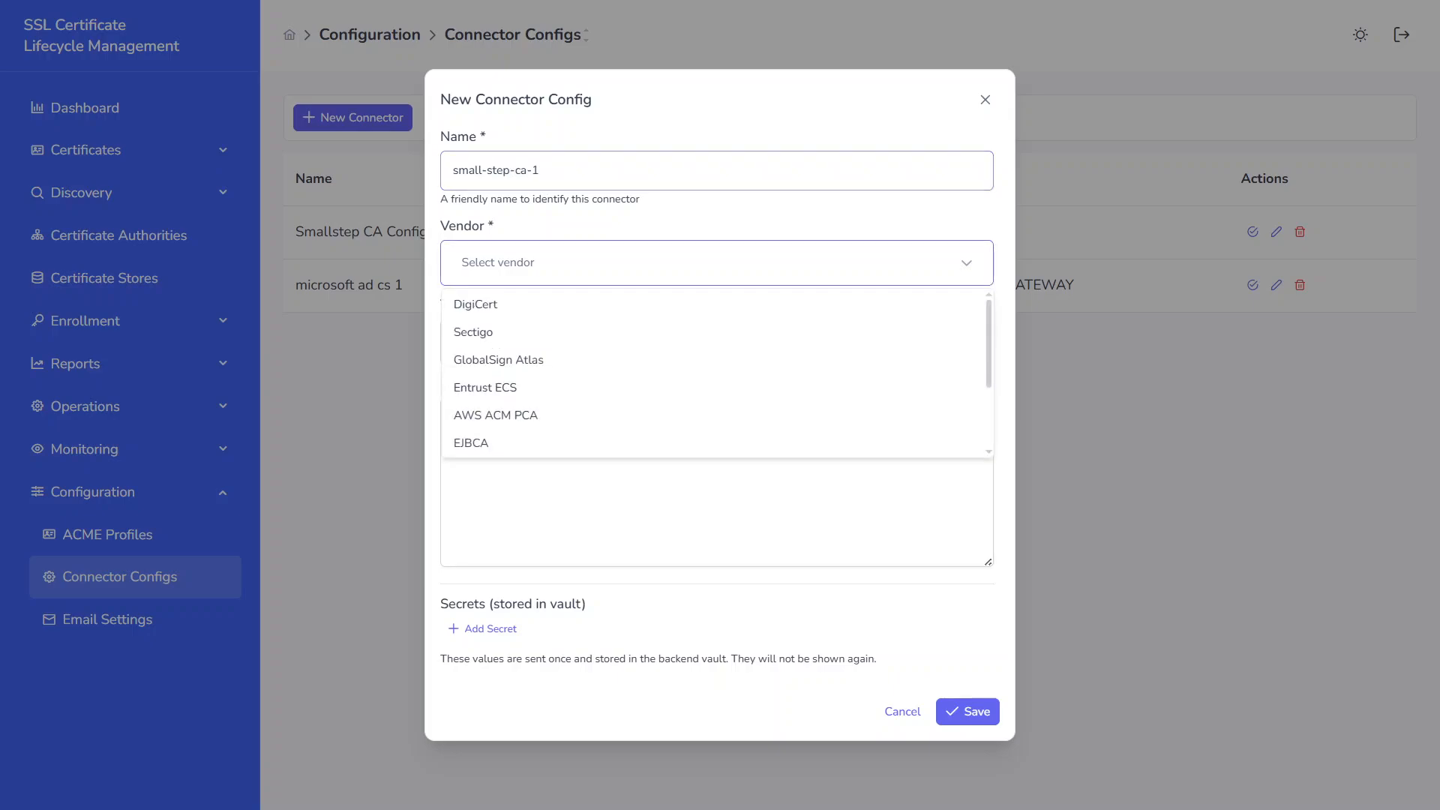
key("Down")
key("Down")
key("Down")
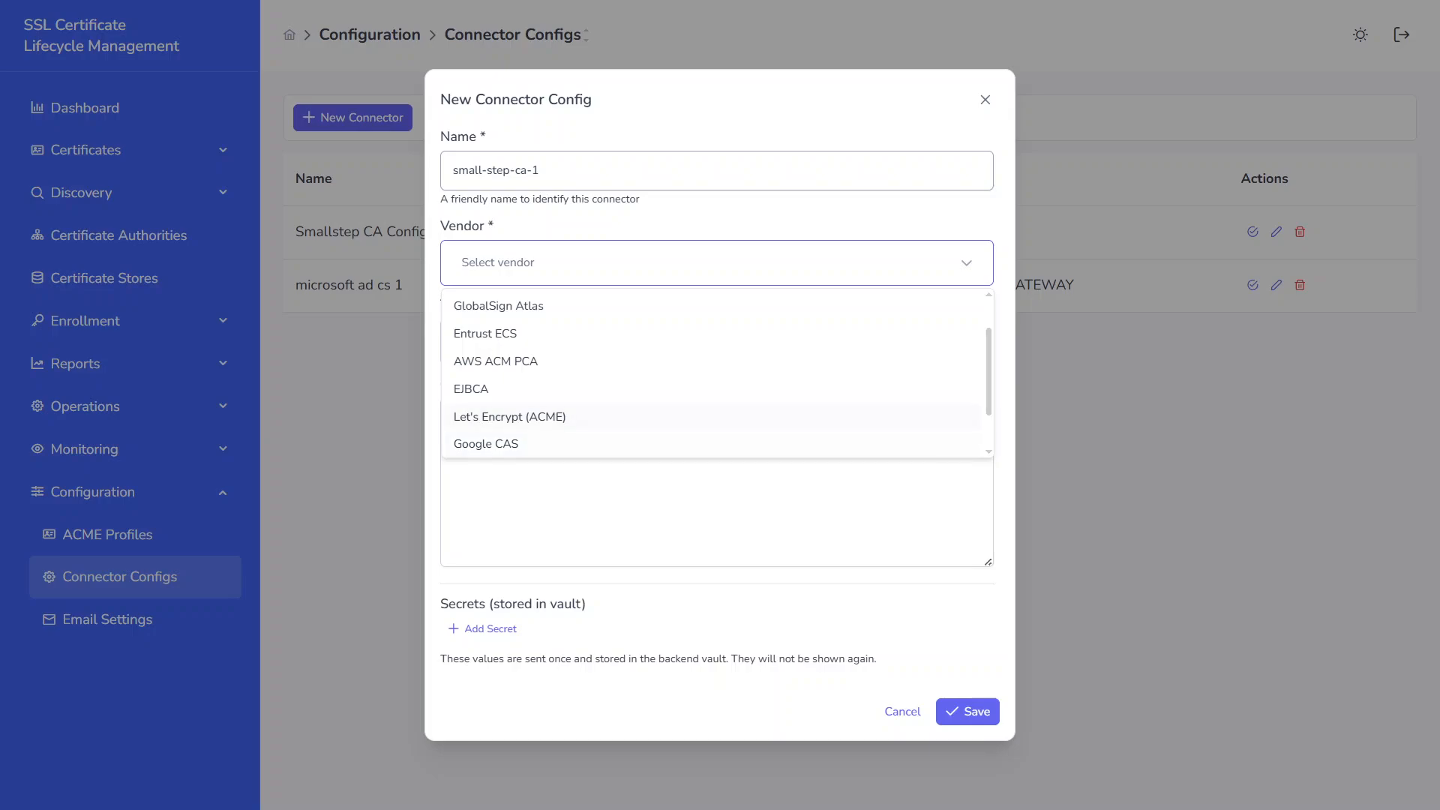
key("Down")
key("Down")
key("Return")
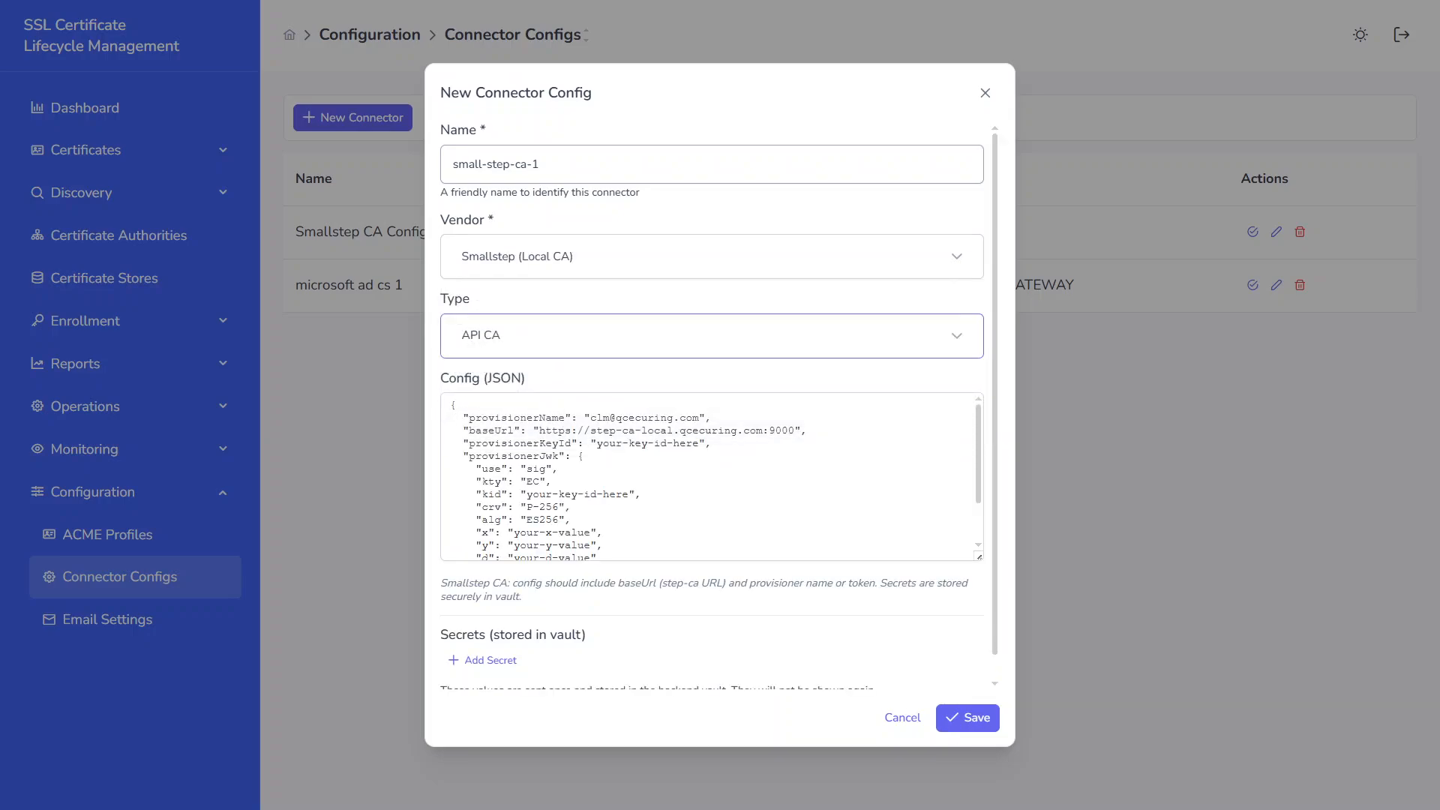
Step: Check the connector's type and examine the template JSON configuration from provisionerName down to caPath
left_click(552, 332)
left_click(552, 334)
scroll(712, 477, "down", 2)
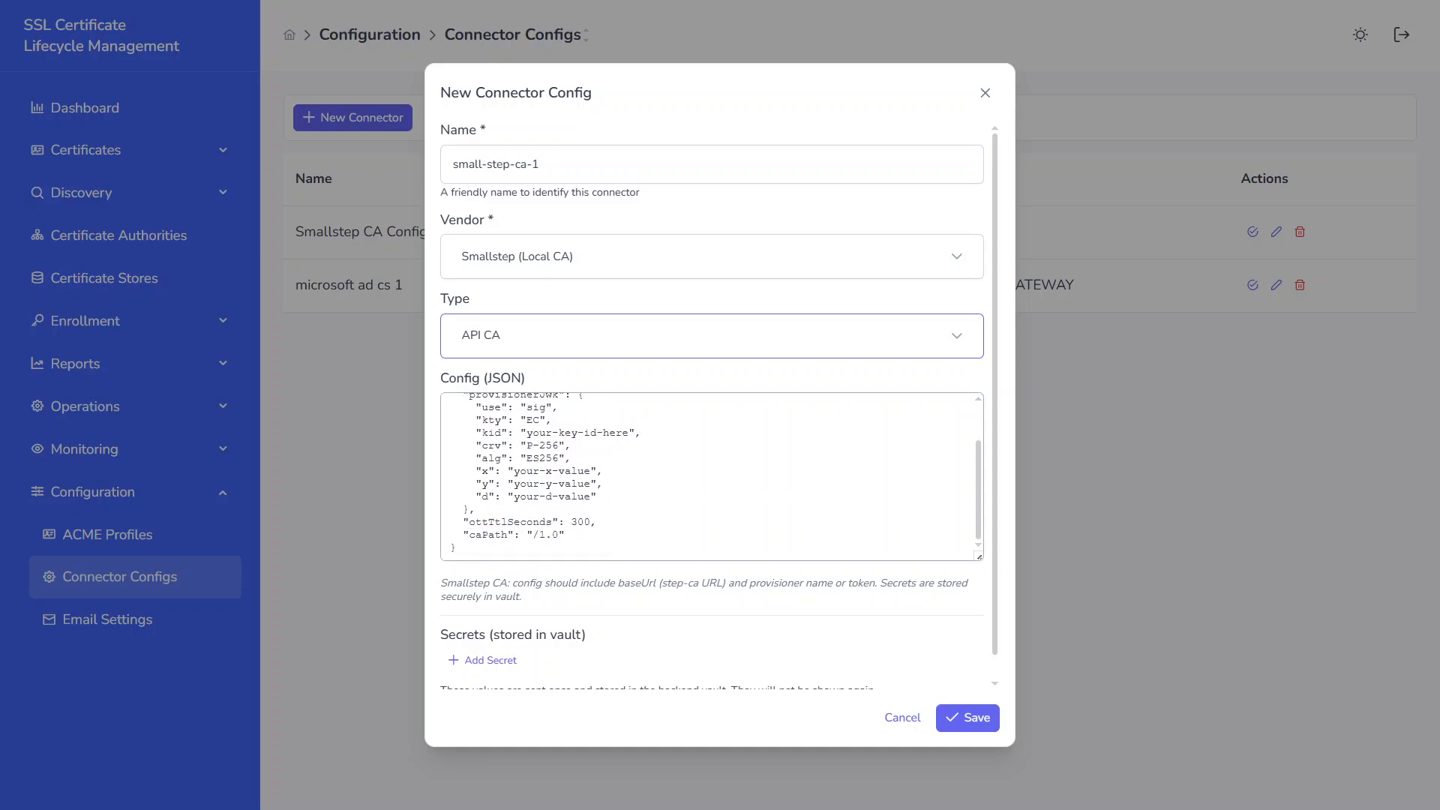
scroll(712, 478, "up", 2)
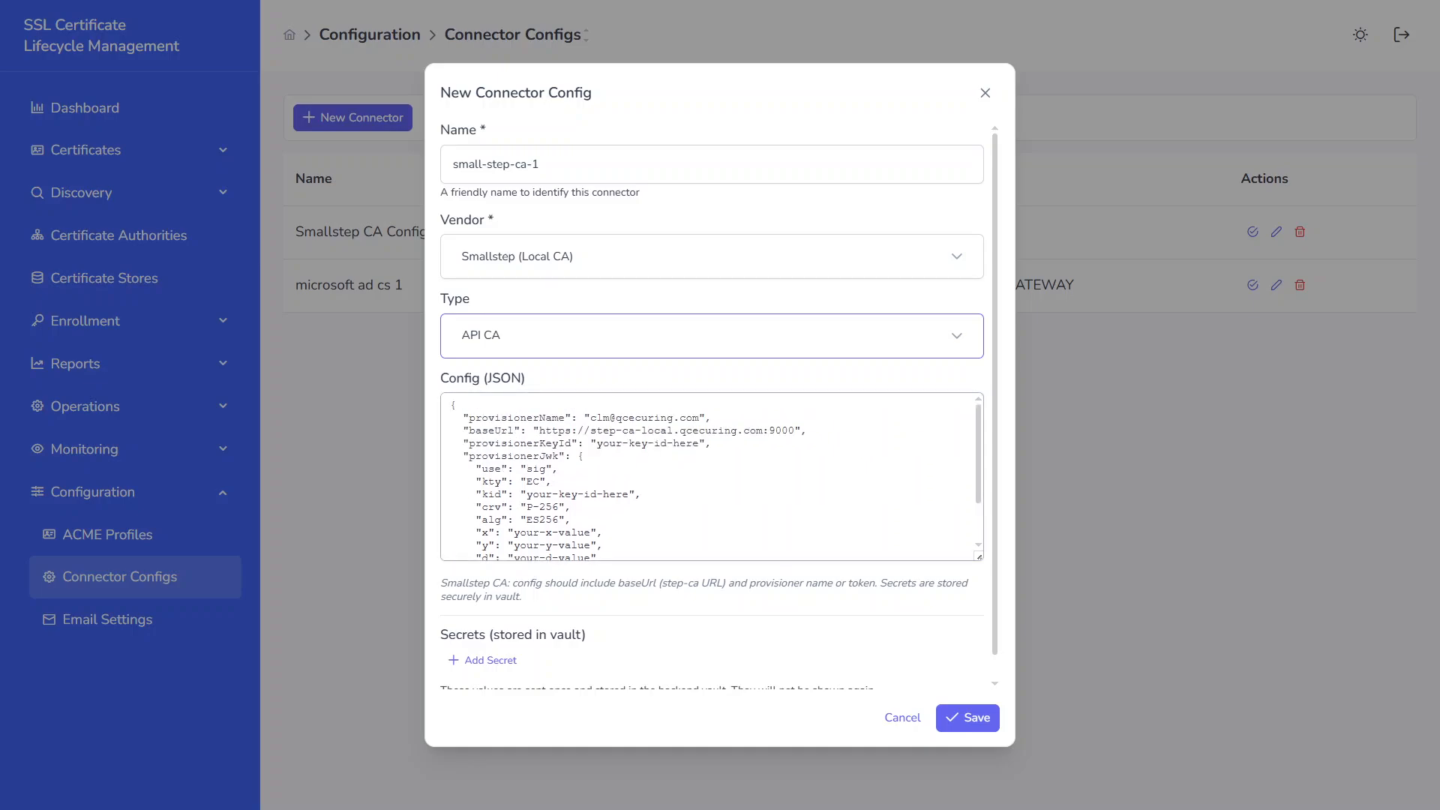
Step: Copy the connector's template JSON and paste it below the existing JSON block in the Configuration notes in VS Code
left_click_drag(451, 404, 453, 553)
scroll(451, 545, "down", 1)
scroll(523, 553, "up", 2)
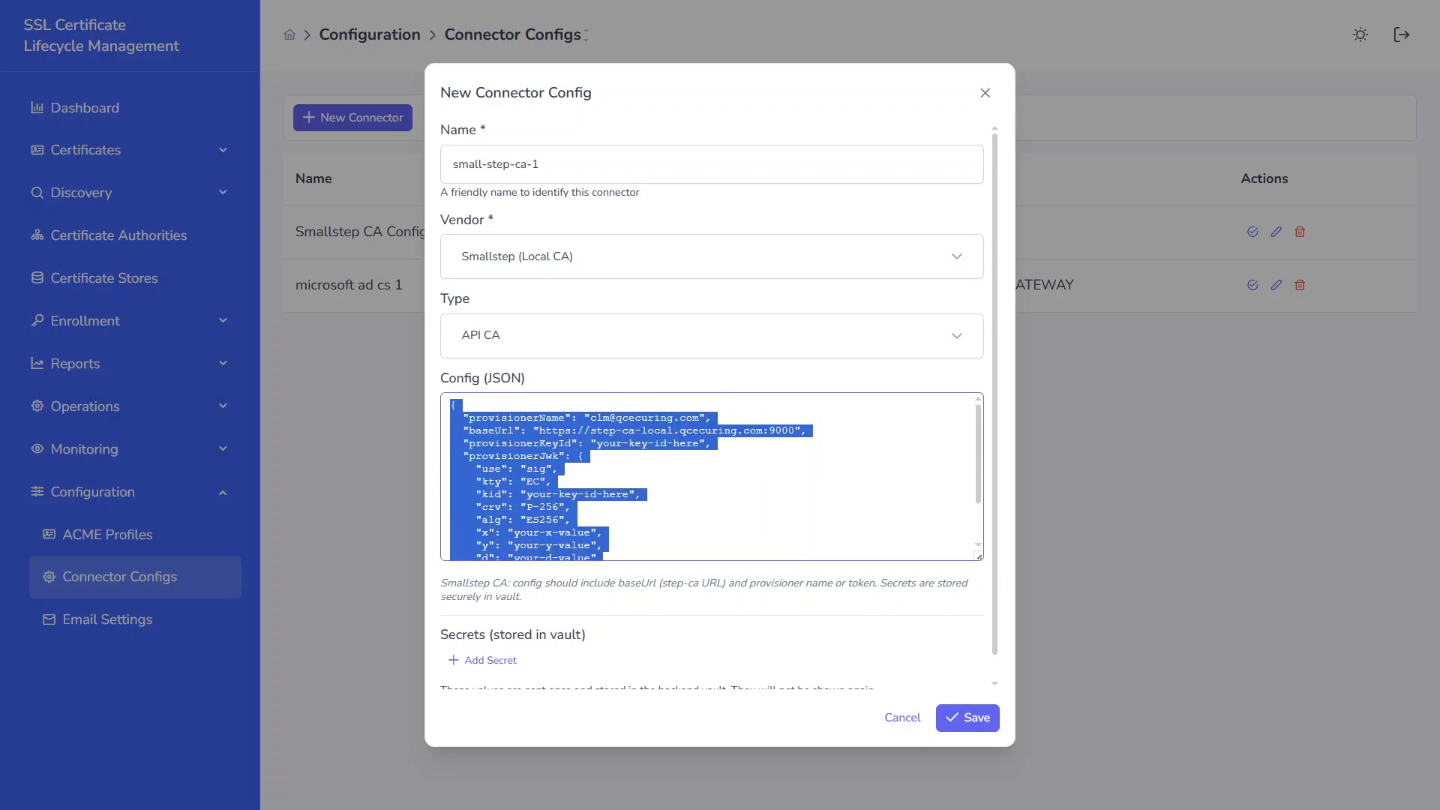
key("alt+Tab")
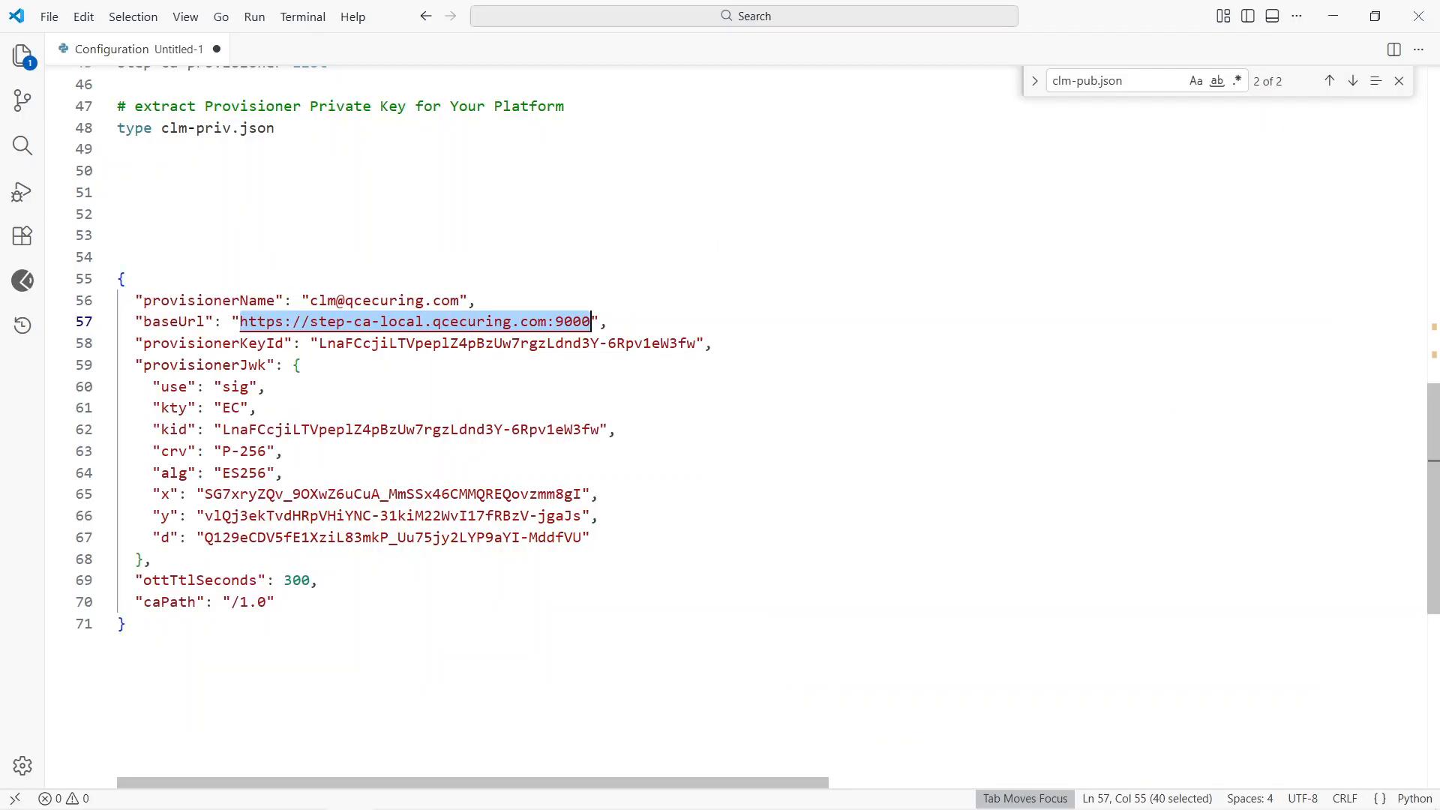
scroll(520, 547, "down", 1)
left_click(127, 568)
key("Return")
key("Return")
key("Return")
key("Return")
key("Return")
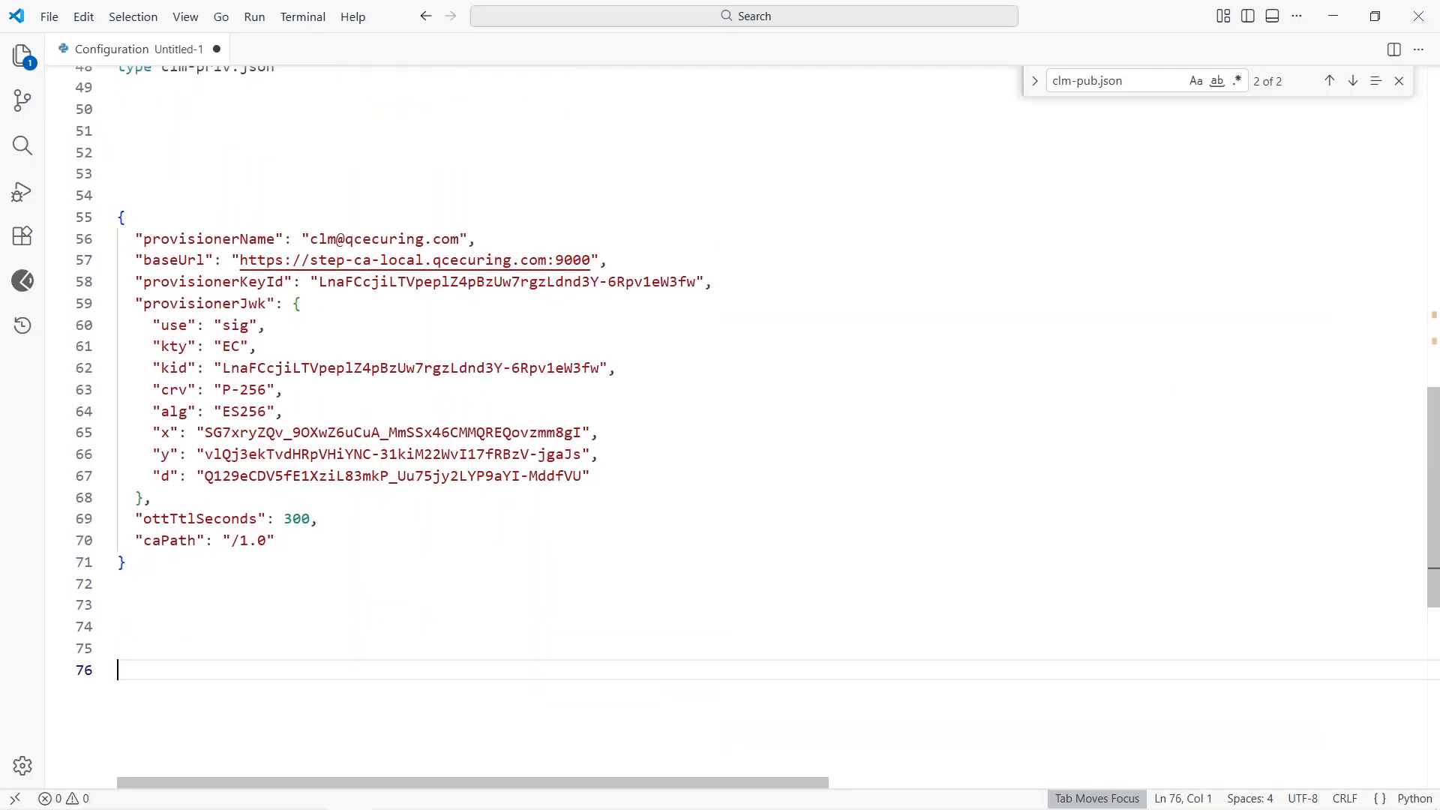
key("ctrl+v")
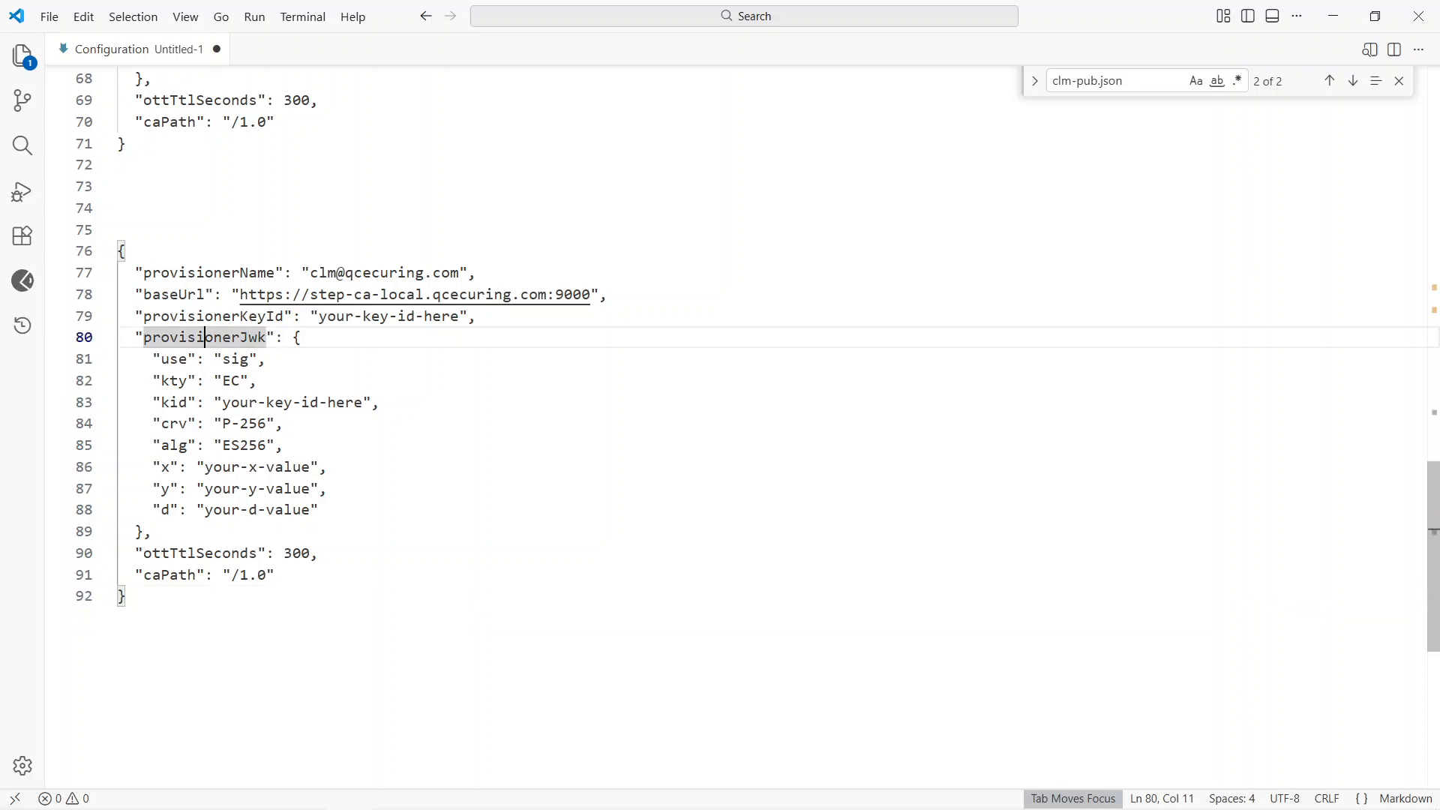
Step: Replace the template's provisionerJwk object with the whole private key JSON copied from clm-priv.json in Sublime Text
double_click(203, 338)
left_click_drag(293, 338, 144, 531)
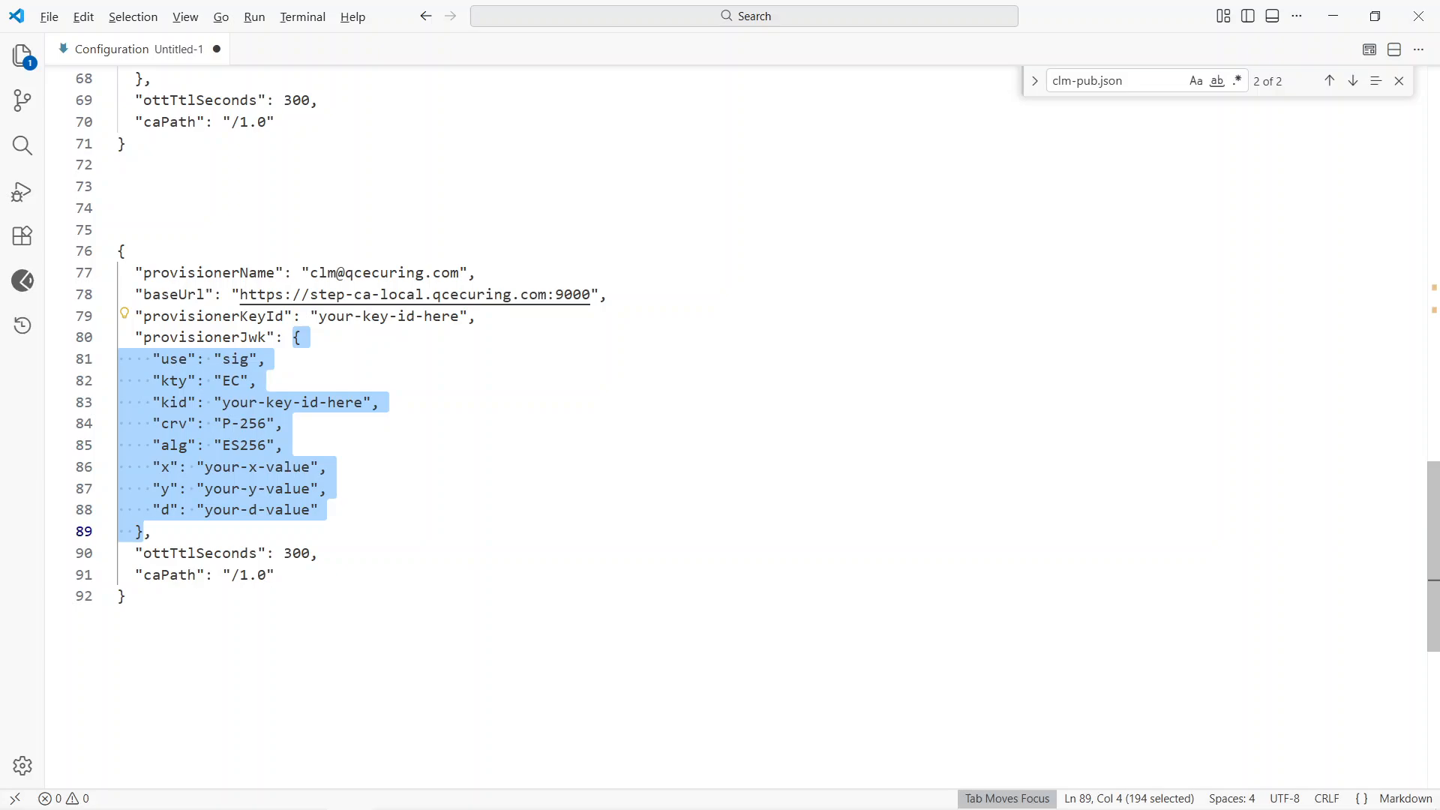
key("alt+Tab")
left_click(361, 464)
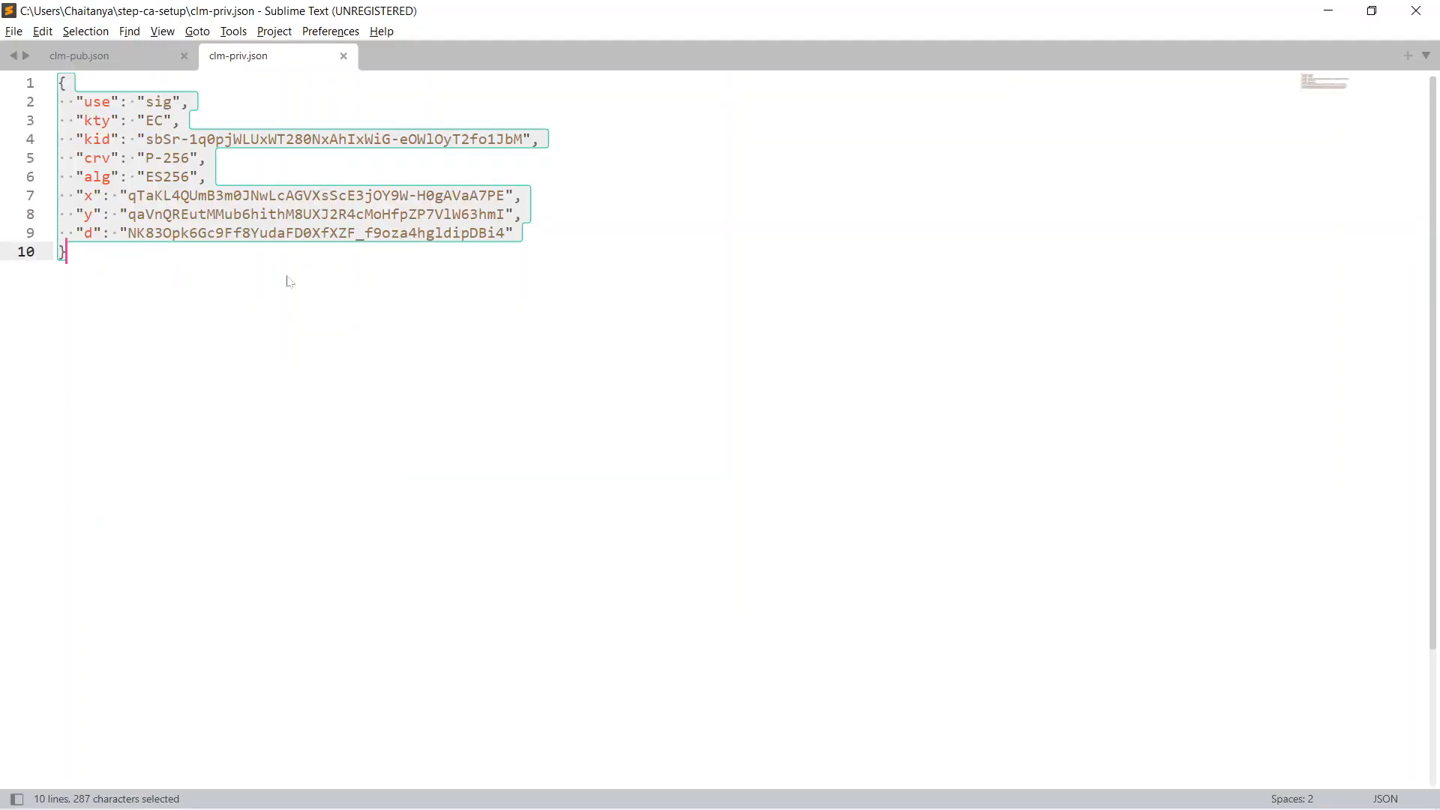
key("ctrl+c")
key("alt+Tab")
key("ctrl+v")
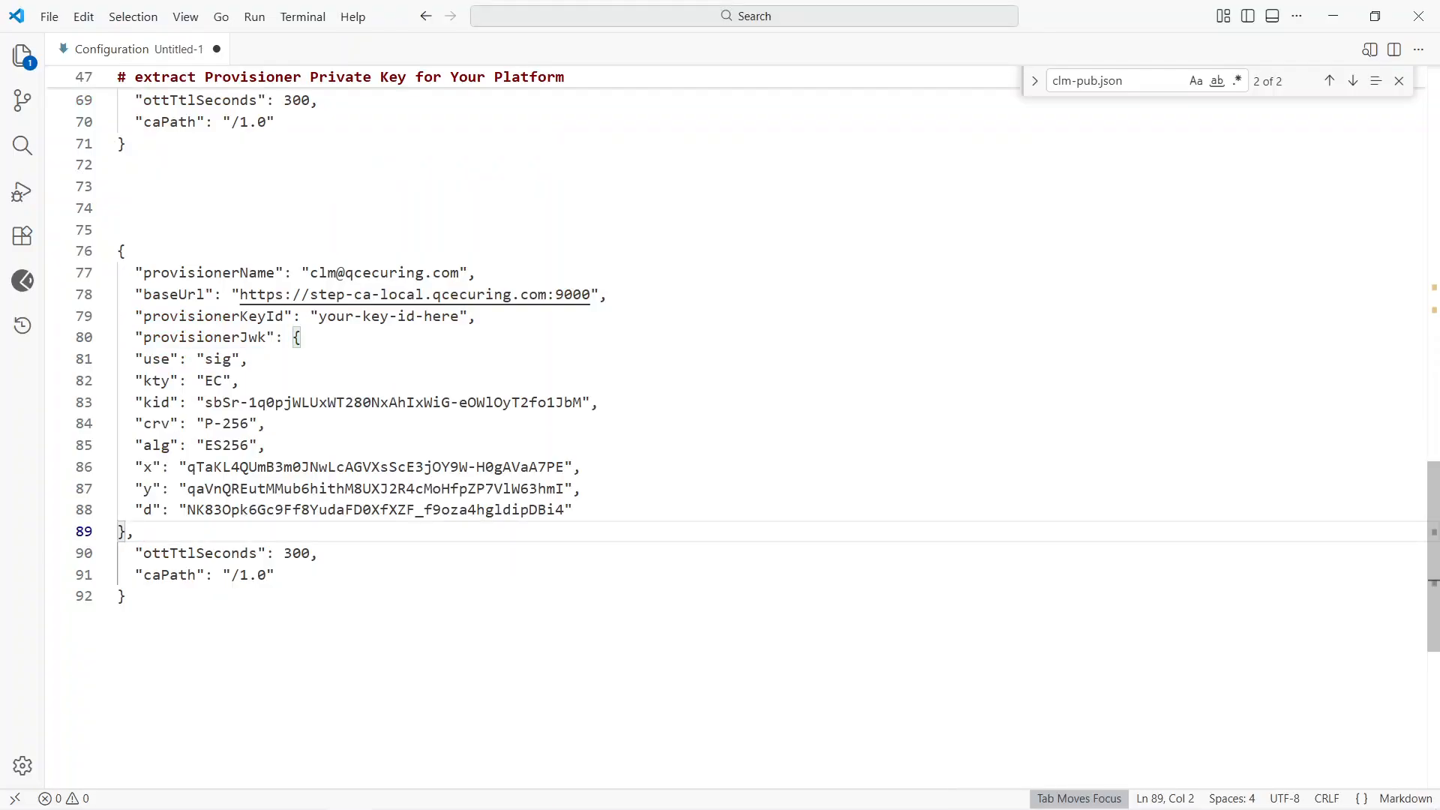
Step: Try to indent the pasted key lines under provisionerJwk as a block
left_click(144, 359, "shift")
key("Tab")
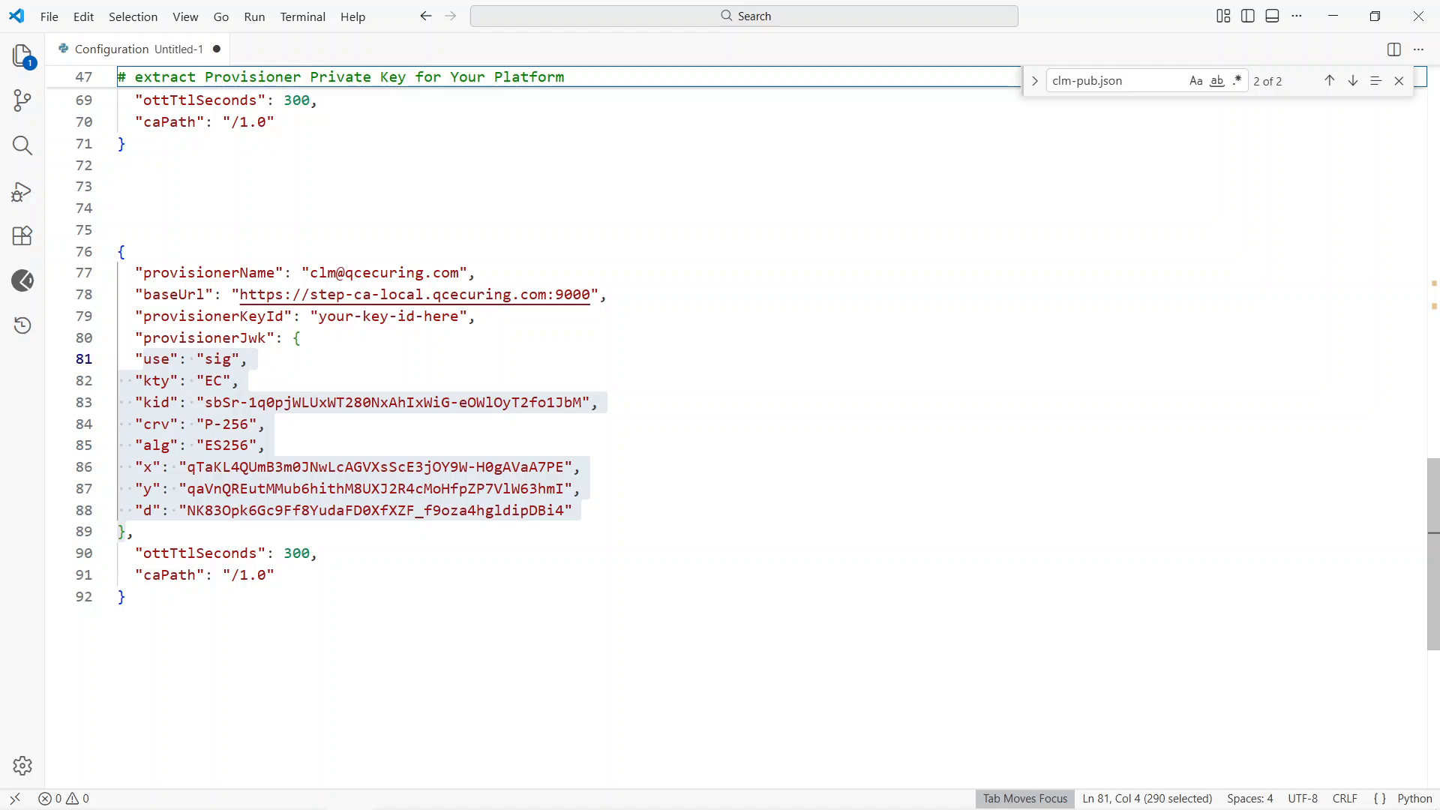
left_click(303, 338)
key("Right")
key("shift+Down")
key("shift+Down")
key("shift+Down")
key("shift+Down")
key("shift+Down")
key("shift+Down")
key("shift+Down")
key("shift+Down")
key("shift+Down")
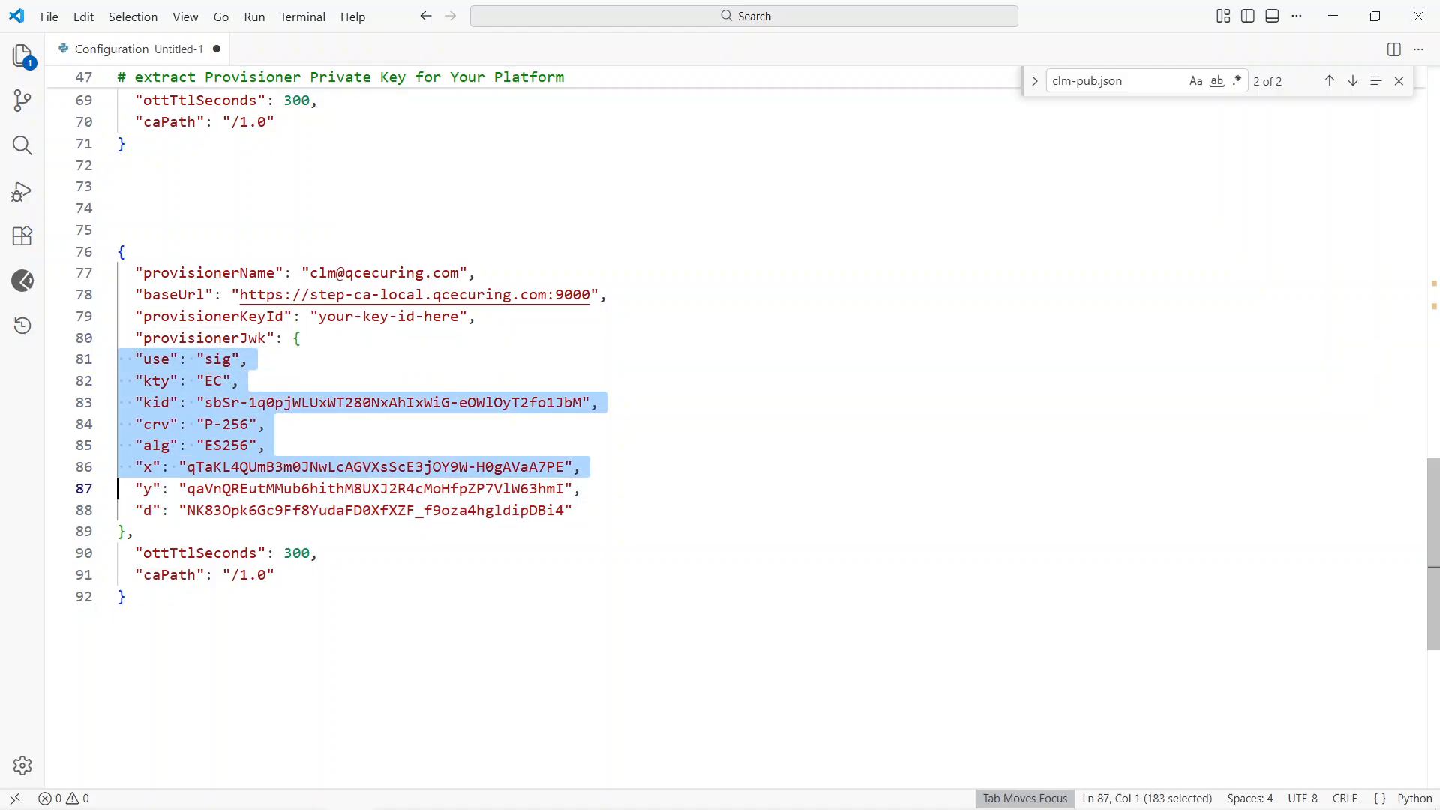
key("Tab")
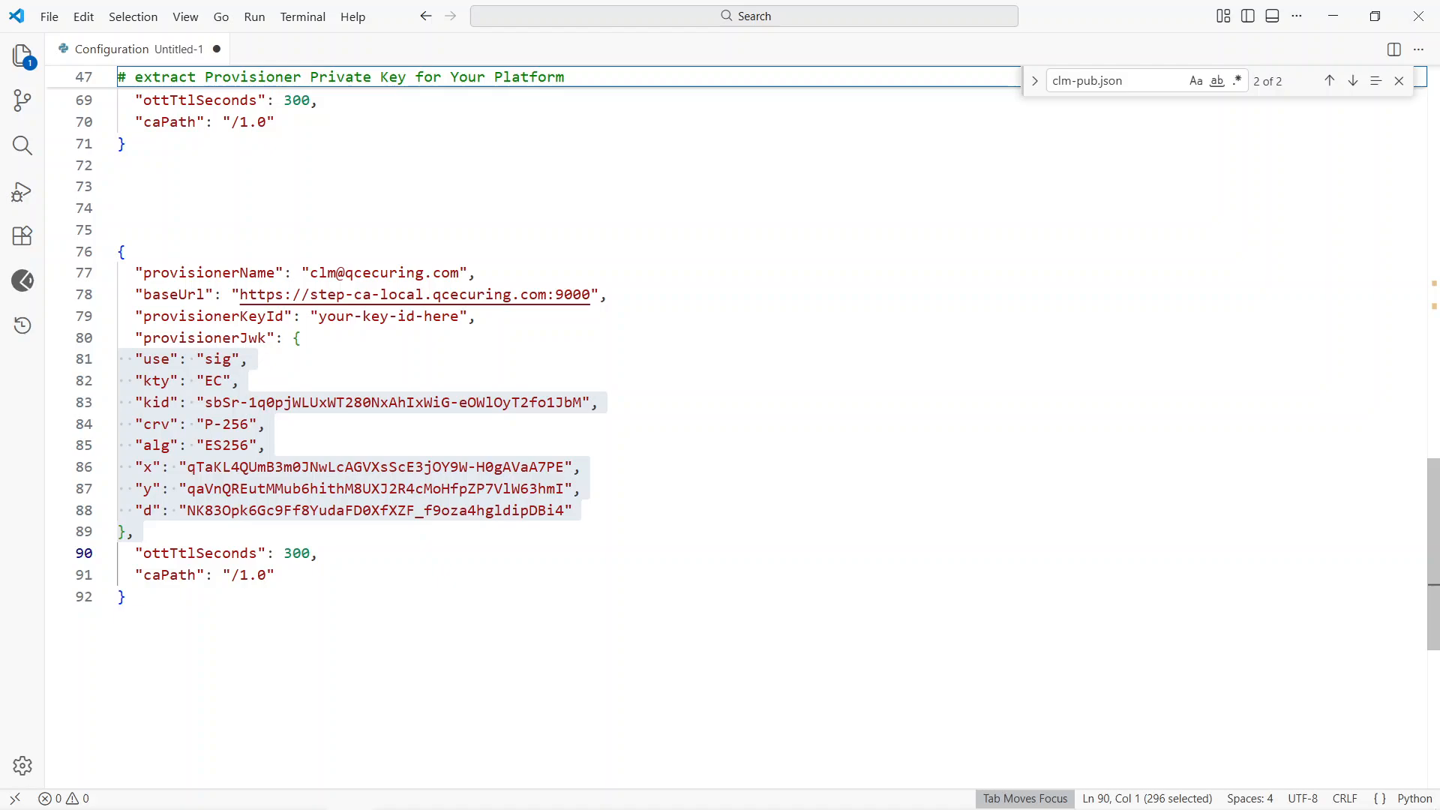
key("Escape")
left_click(242, 381)
key("Up")
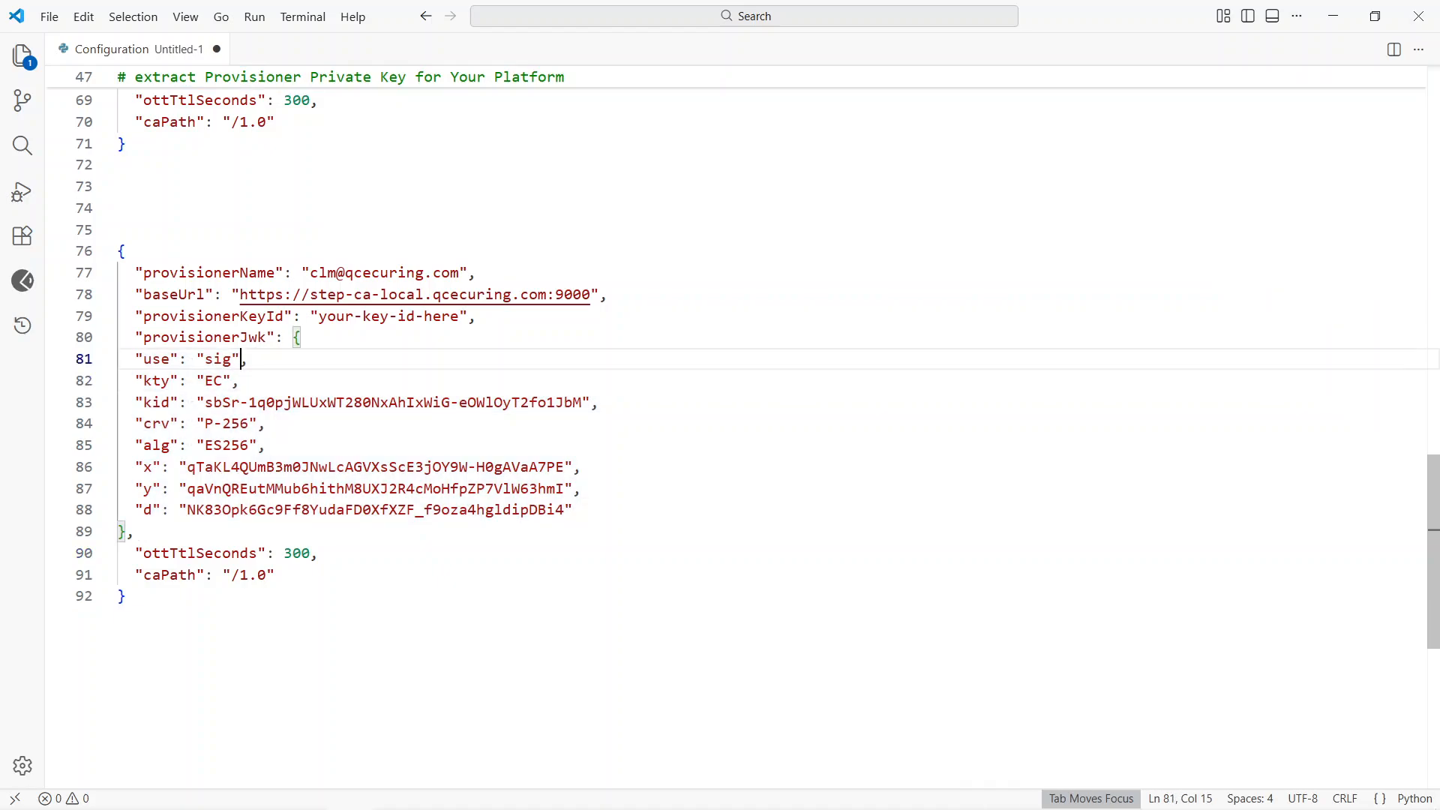
Step: Indent the provisionerJwk lines from use to d by one more space each and its closing brace by two spaces
key("Up")
key("Up")
key("Down")
key("Down")
key("Right")
key("Right")
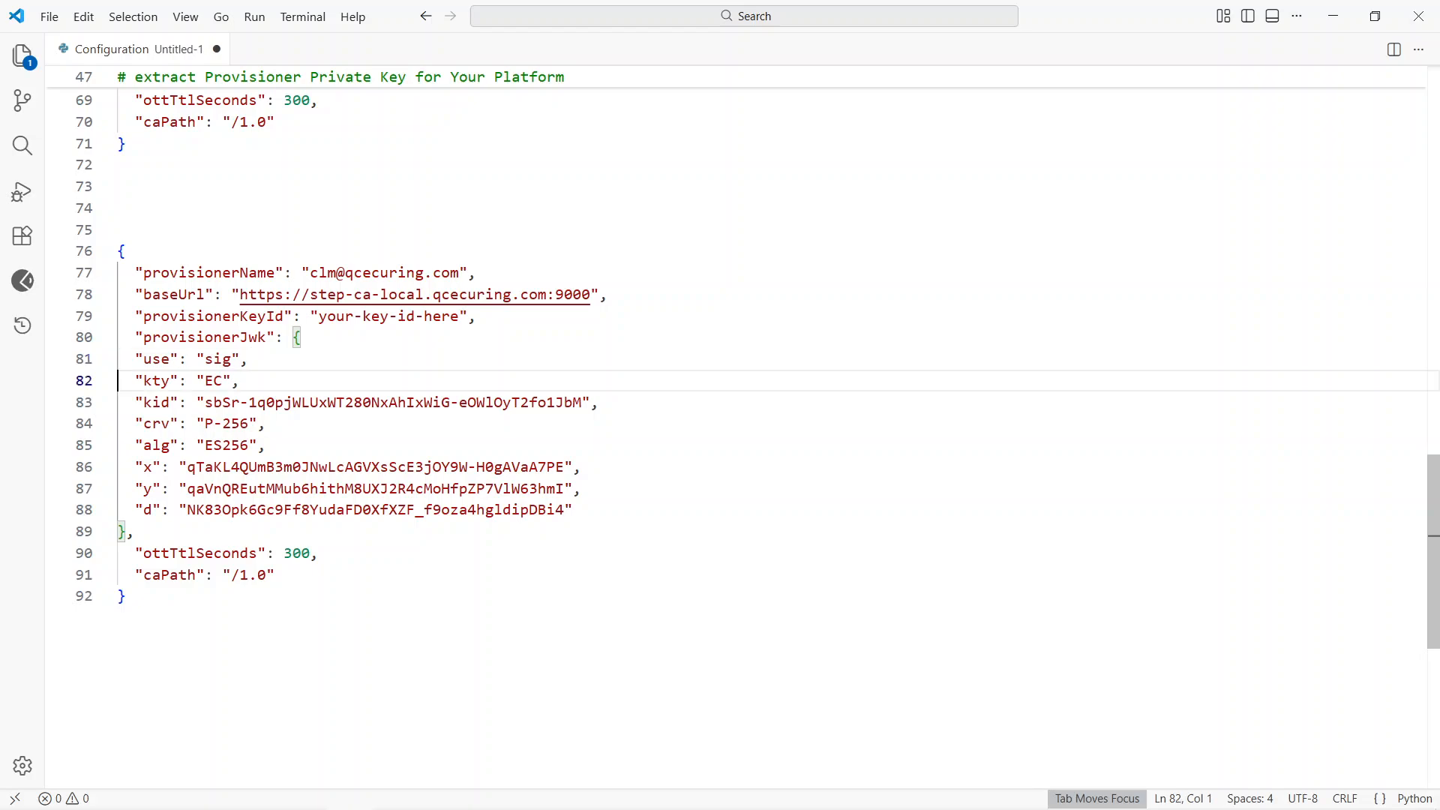
key("Up")
key("Down")
key("Left")
key("Down")
key("Left")
key("Down")
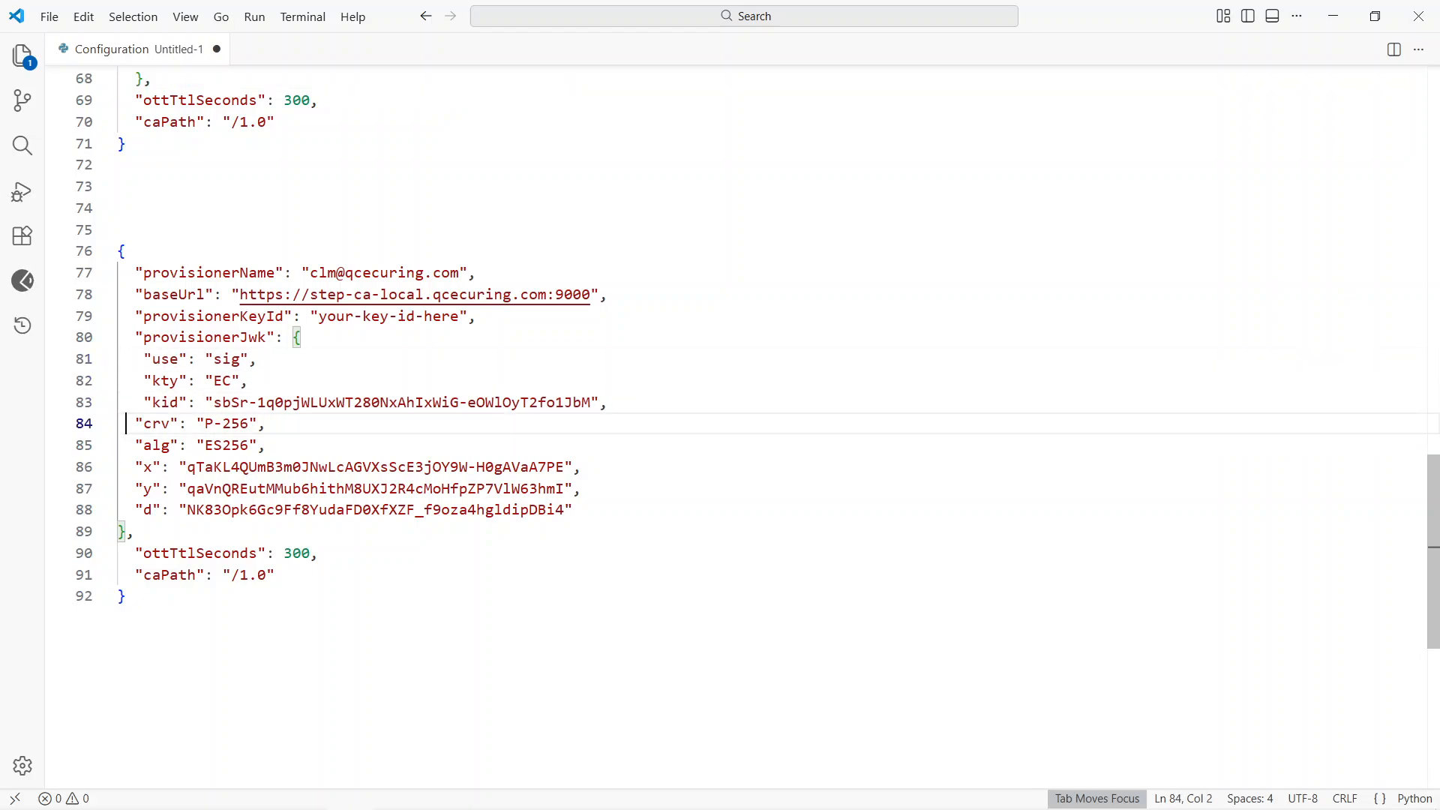
key("Down")
key("Down")
key("Down")
key("Down")
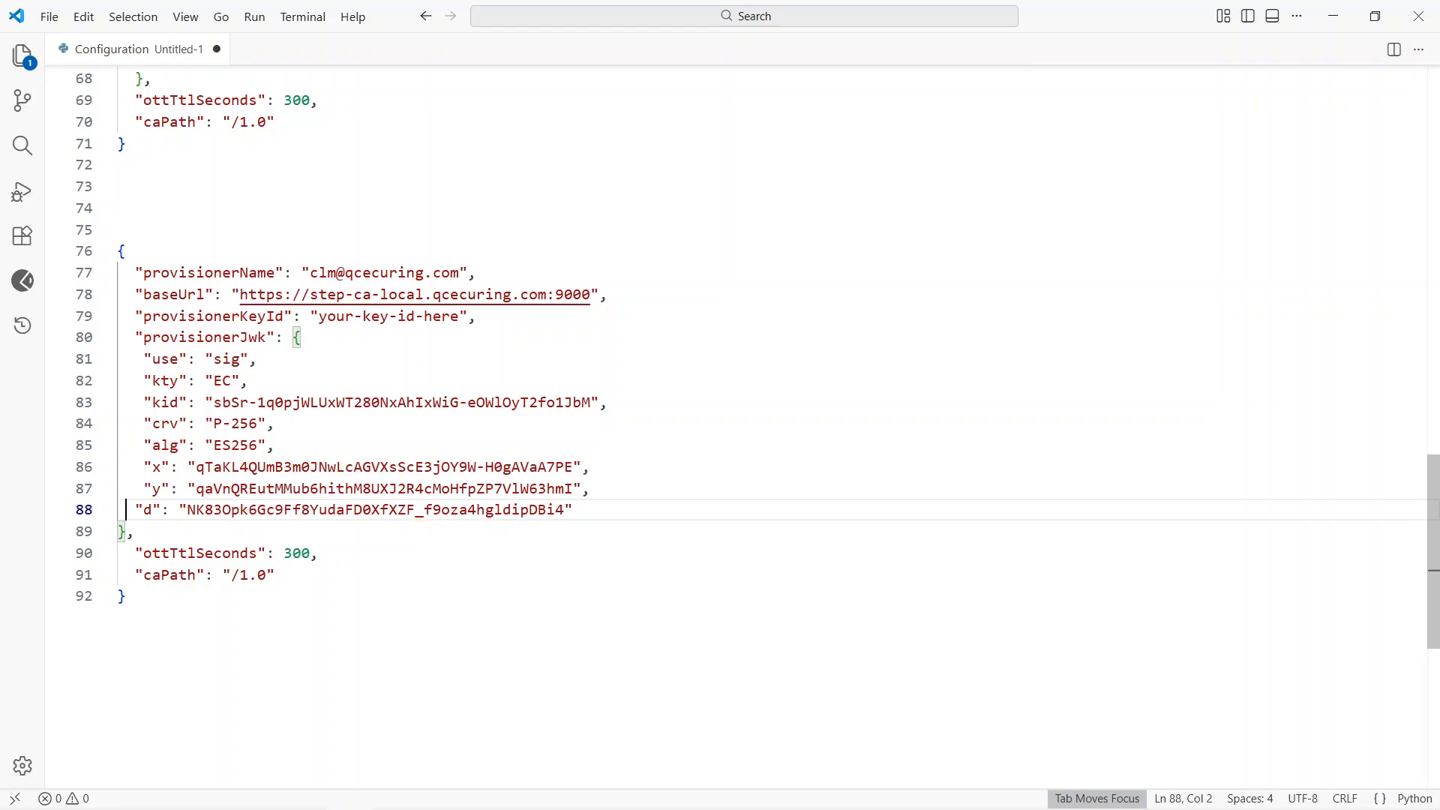
key("Down")
key("Up")
key("Up")
key("Up")
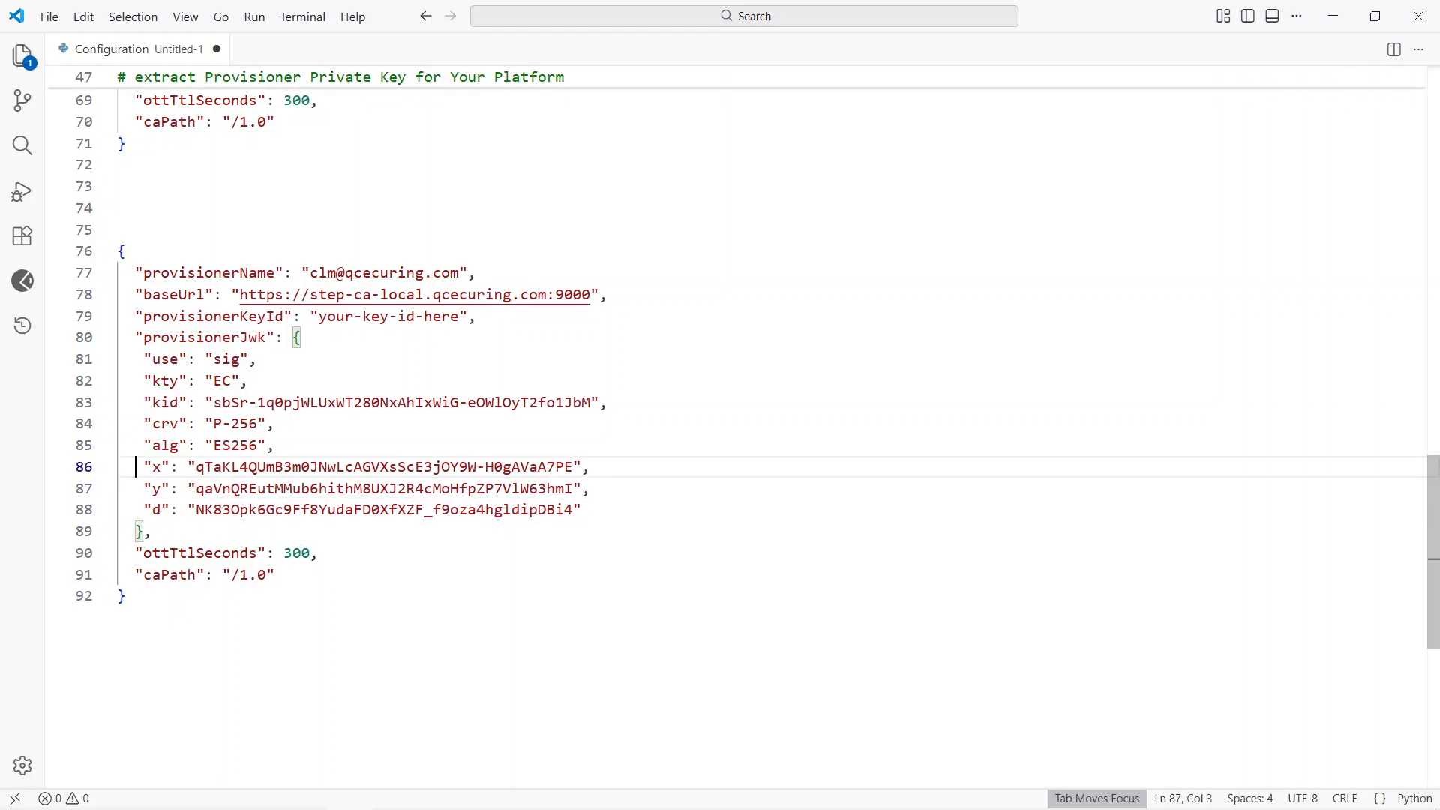
Step: Replace the provisionerKeyId placeholder with the kid value copied from the provisionerJwk object
key("Up")
key("Up")
key("Up")
key("Up")
key("Up")
key("Up")
key("Up")
key("Up")
key("Down")
key("Down")
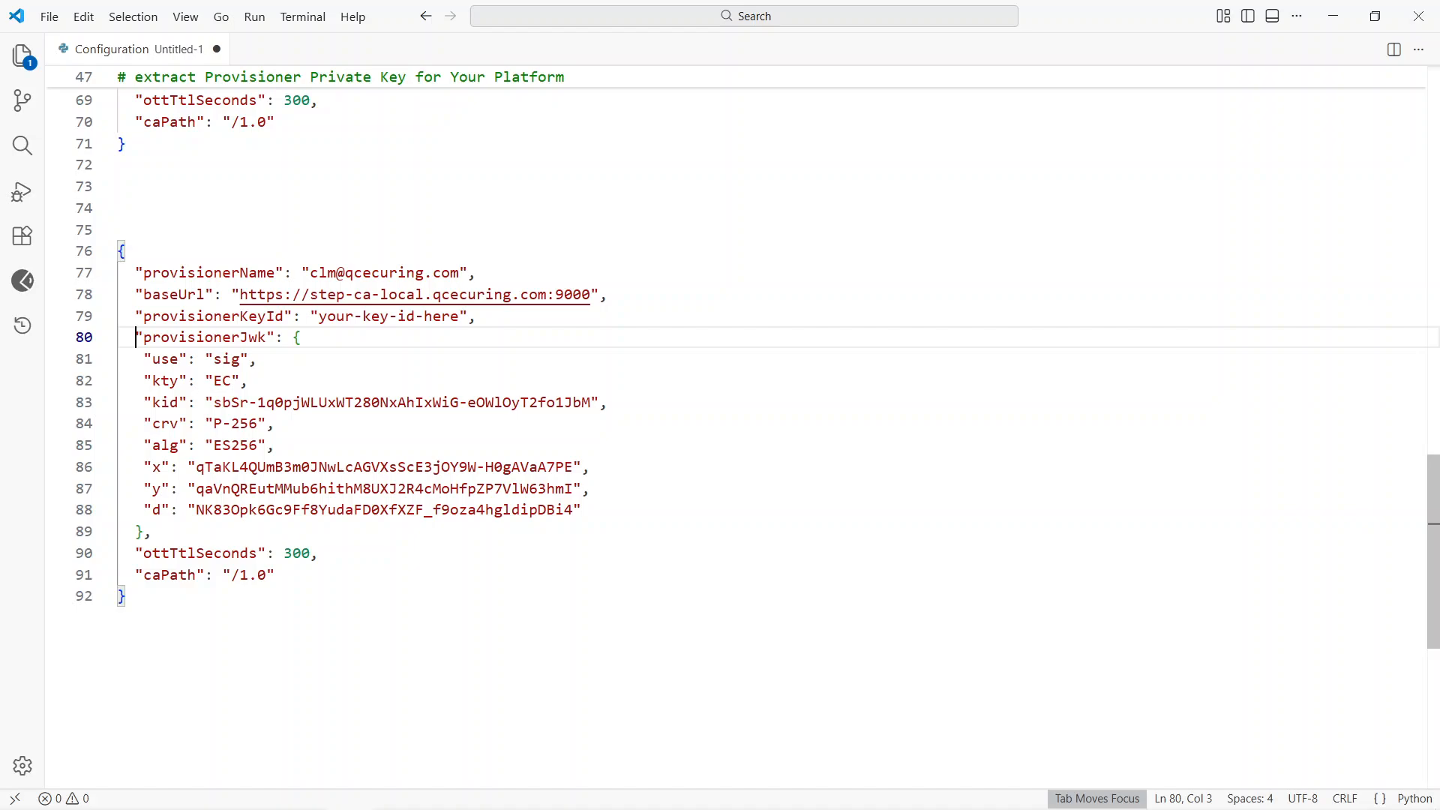
double_click(213, 316)
left_click_drag(213, 402, 591, 403)
key("ctrl+c")
left_click_drag(466, 316, 319, 316)
key("ctrl+v")
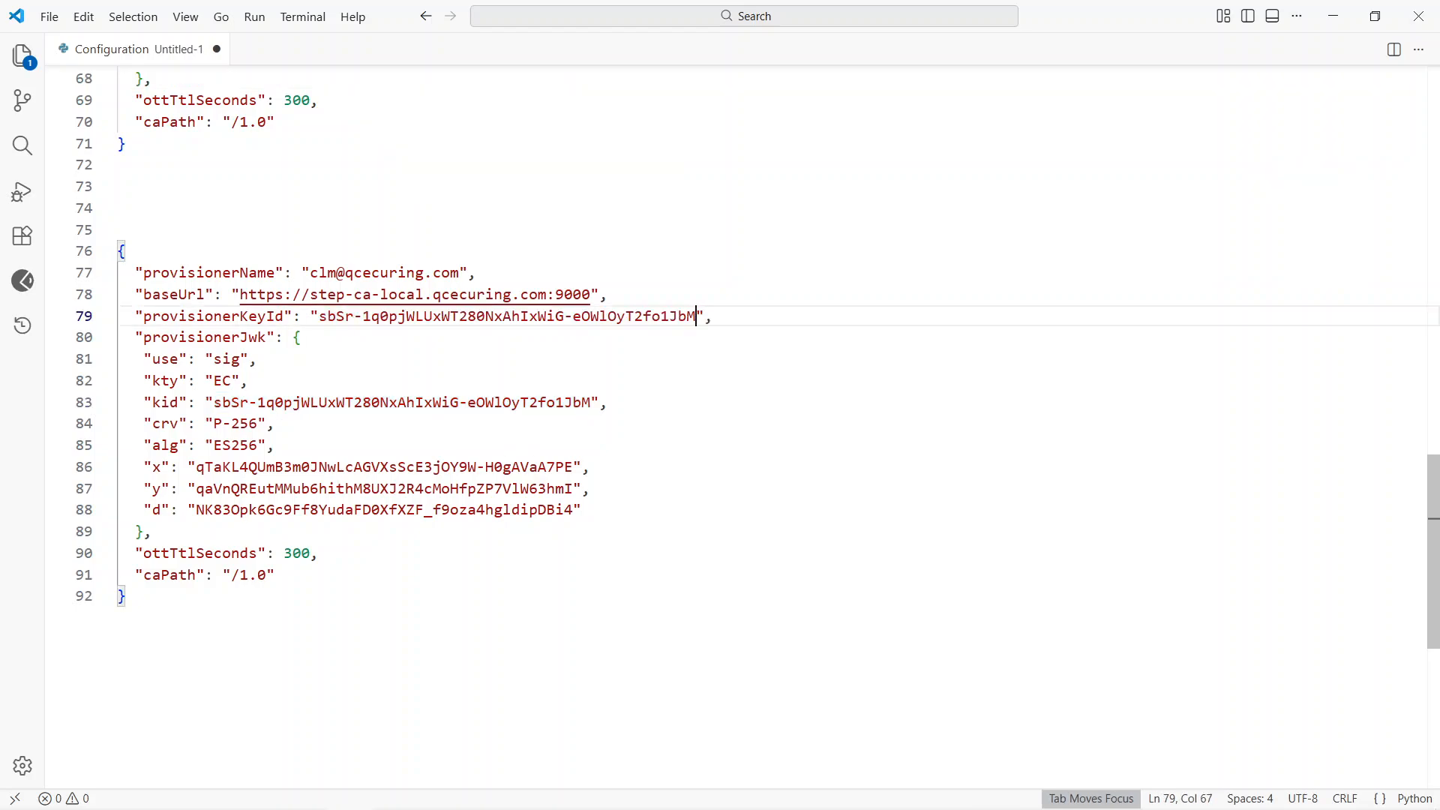
Step: Replace the template in the connector's Config (JSON) with the completed JSON including the private key, and remove the blank lines above it
left_click_drag(126, 597, 117, 186)
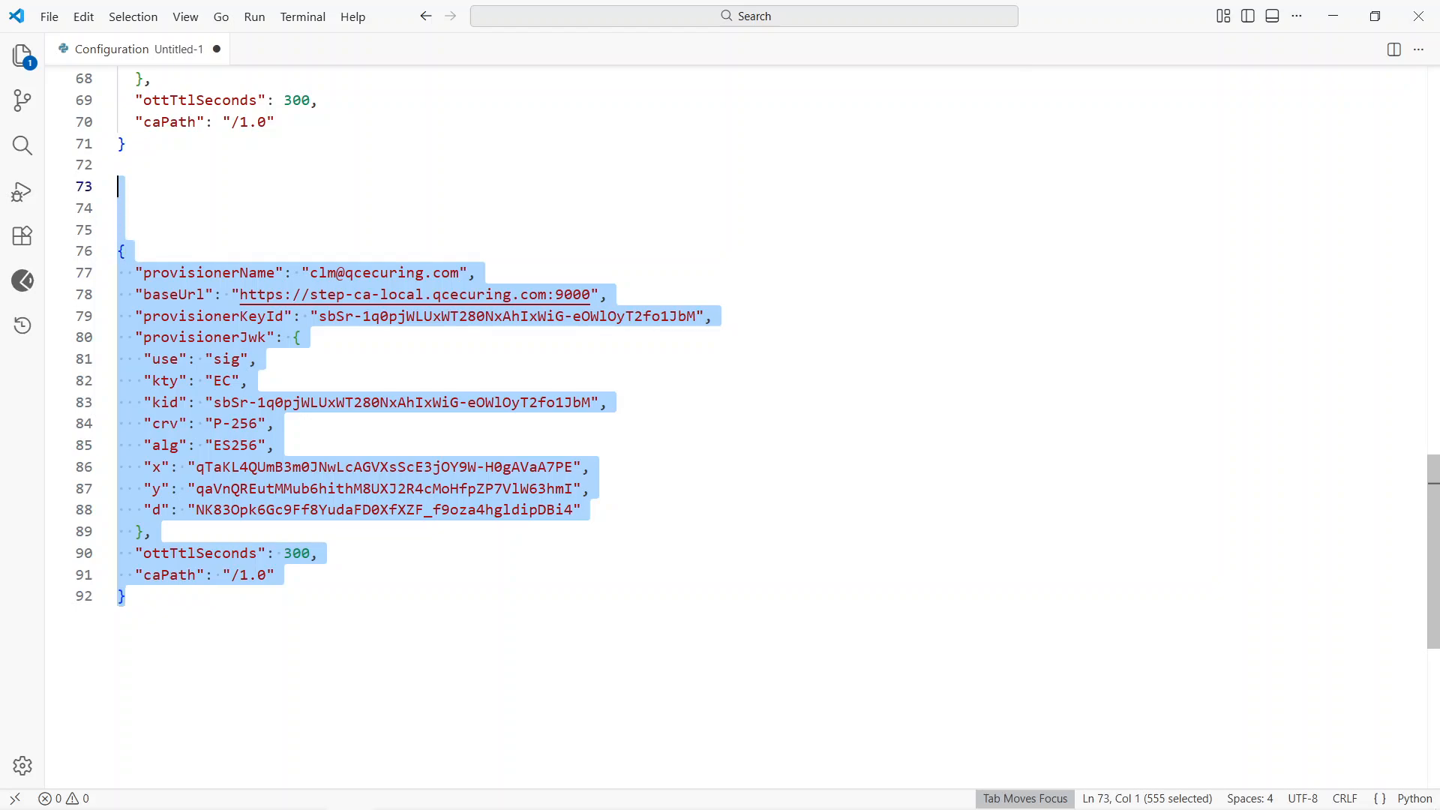
key("alt+Tab")
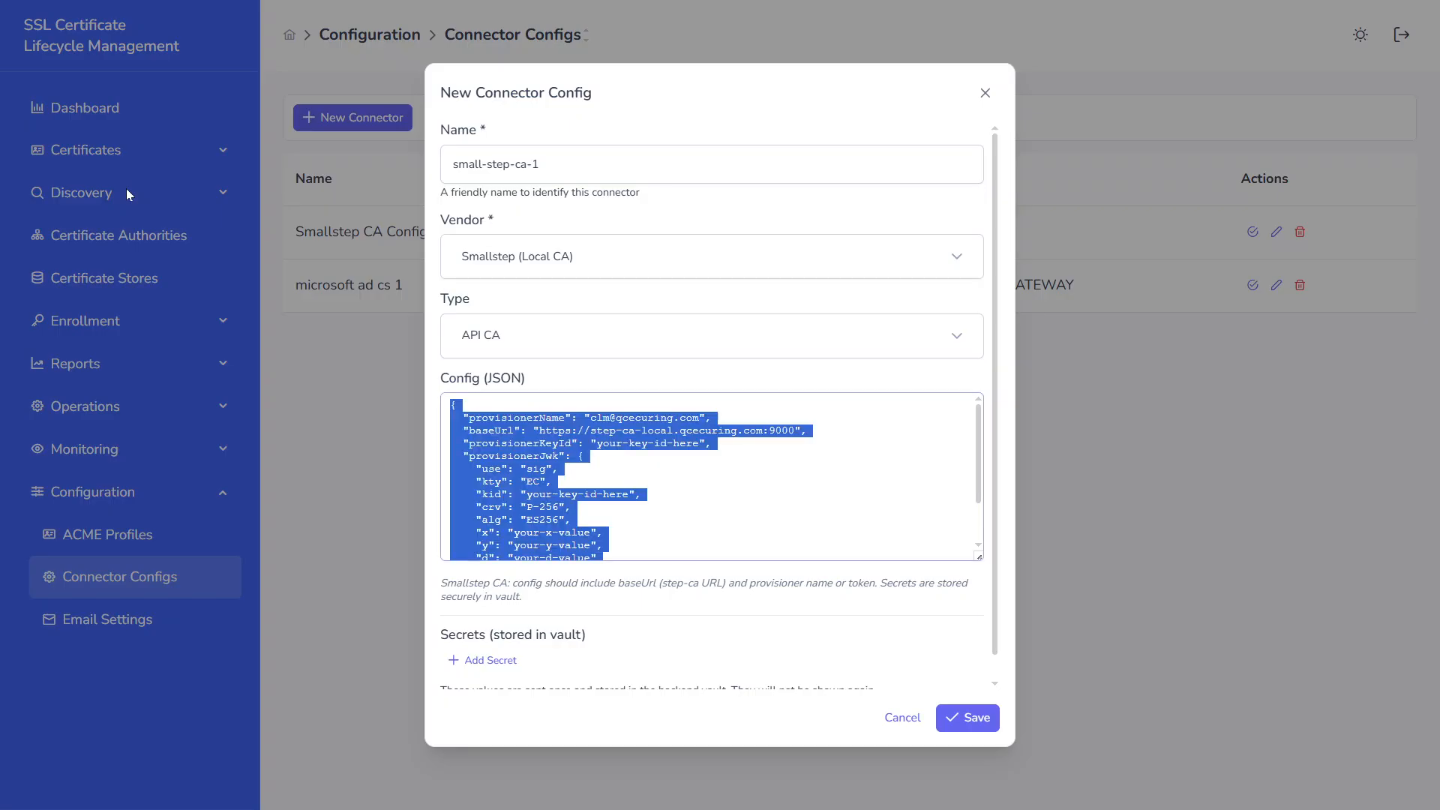
key("ctrl+v")
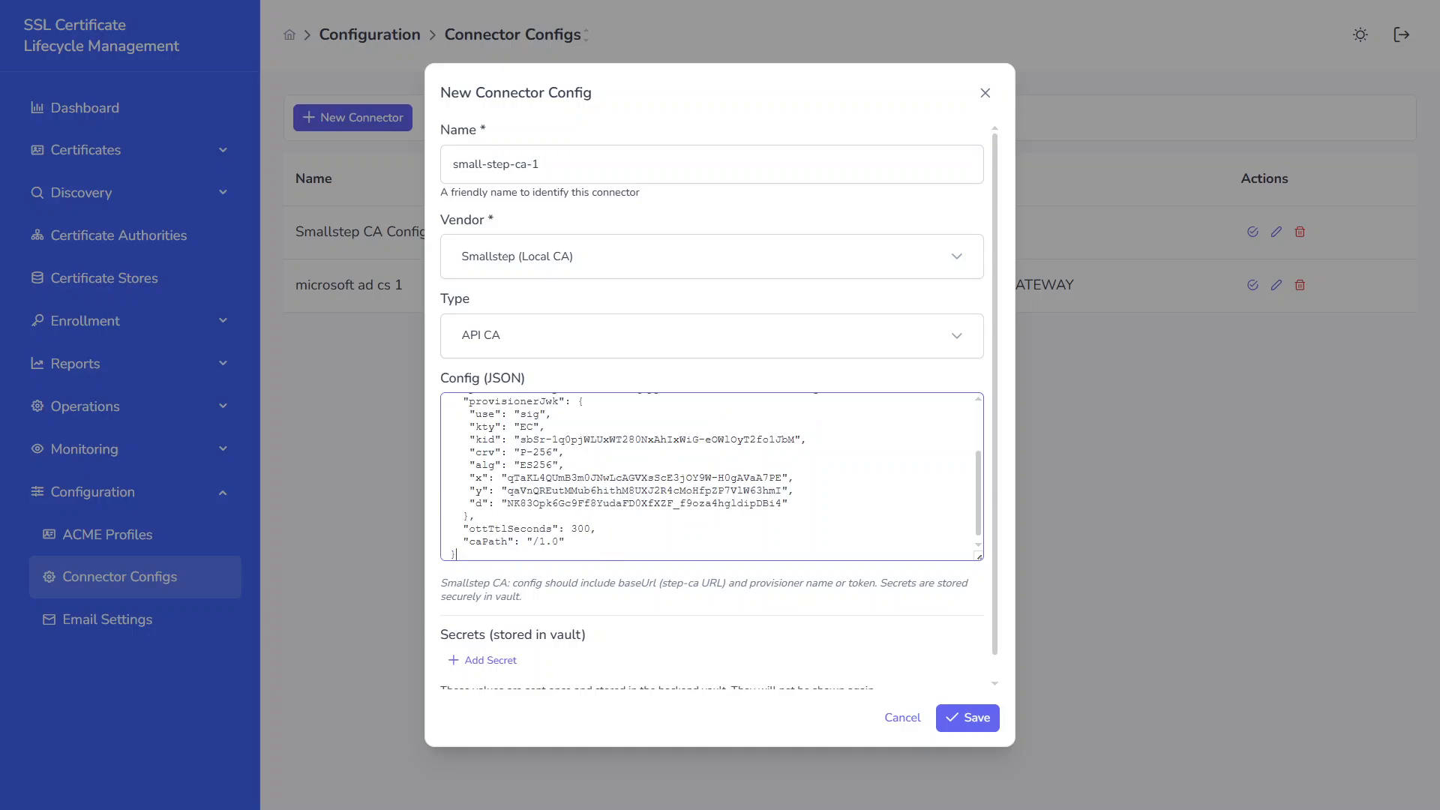
scroll(709, 476, "up", 5)
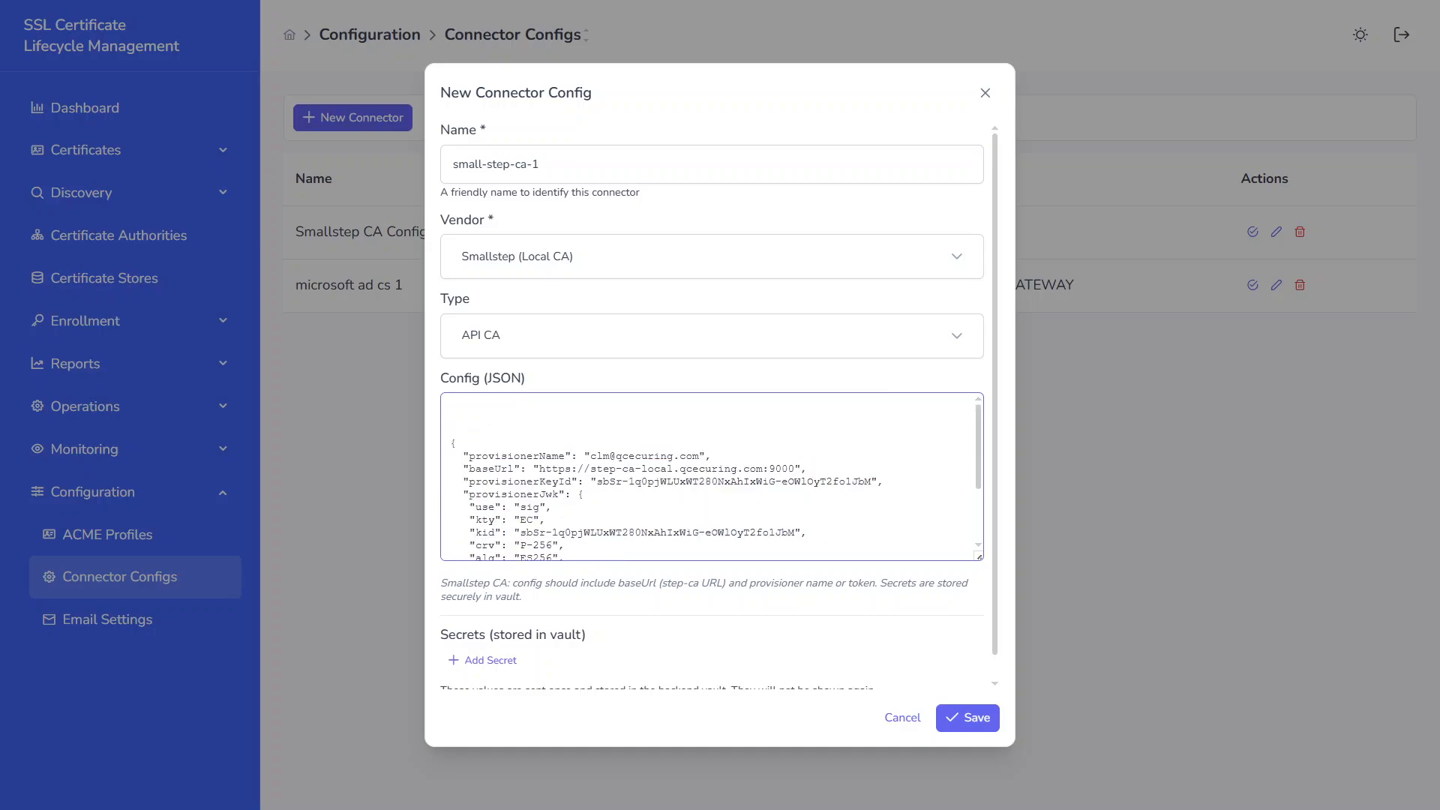
key("BackSpace")
key("BackSpace")
key("BackSpace")
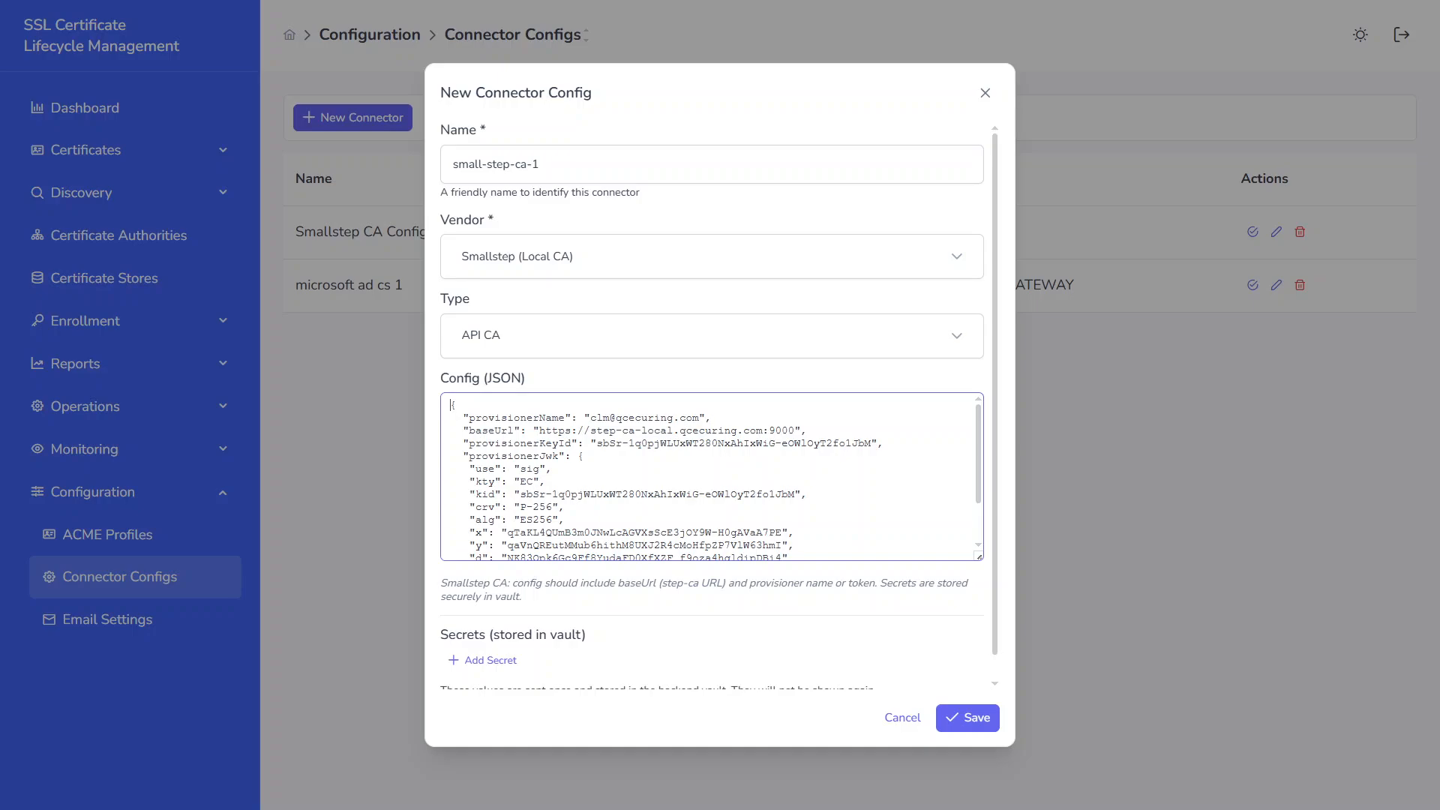
Step: Review the config's baseUrl and remaining values down to caPath, then save the new connector
left_click_drag(538, 431, 794, 431)
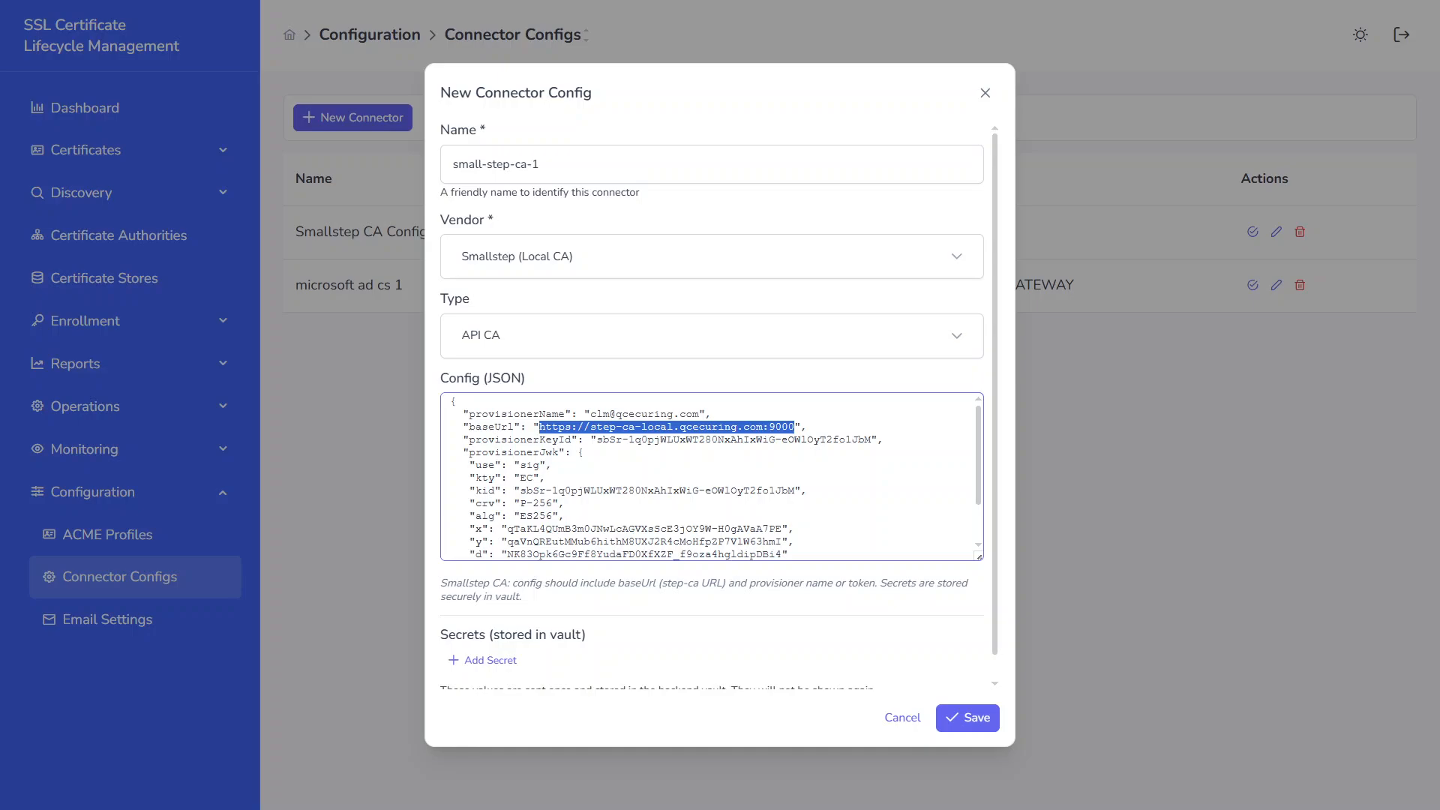
scroll(809, 435, "down", 1)
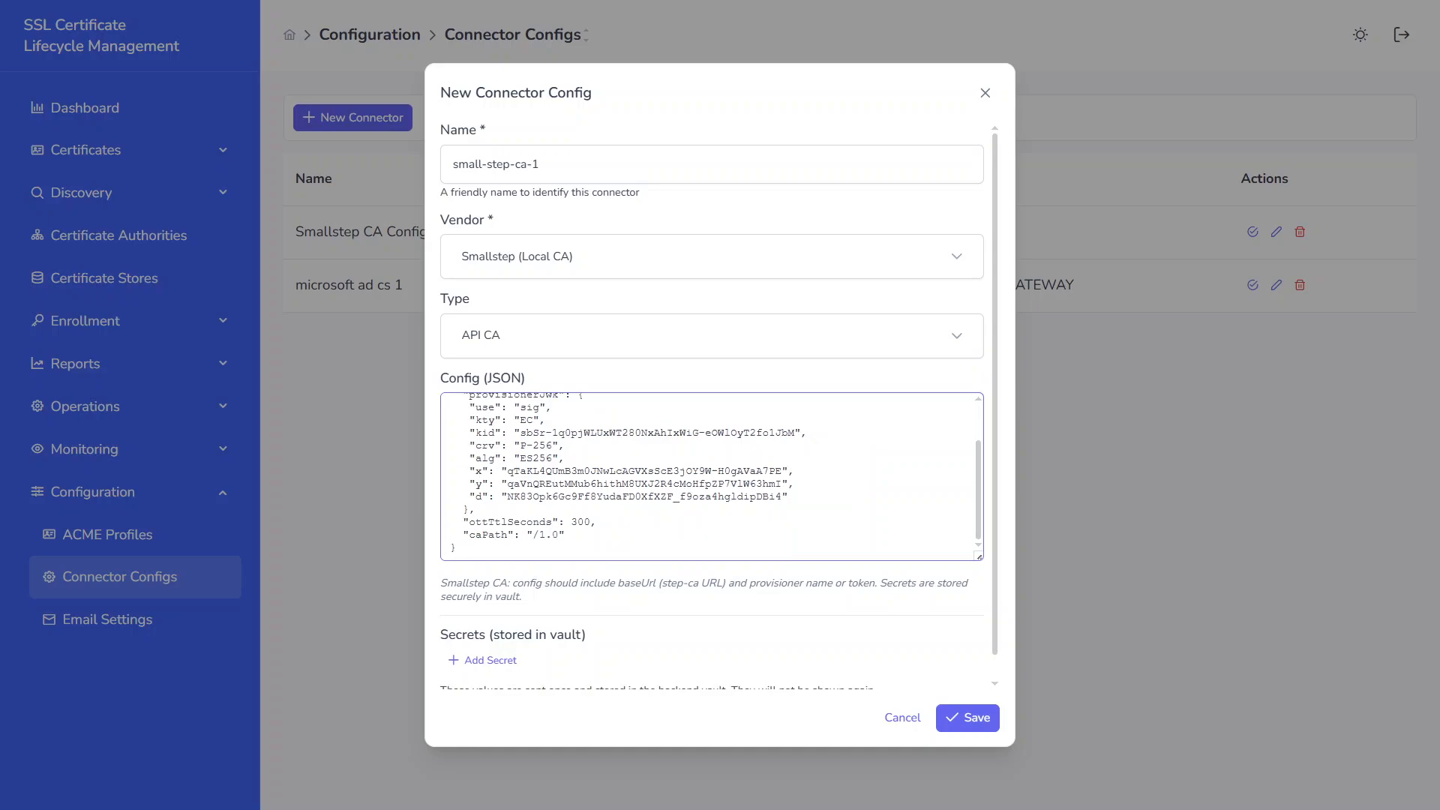
scroll(510, 176, "down", 1)
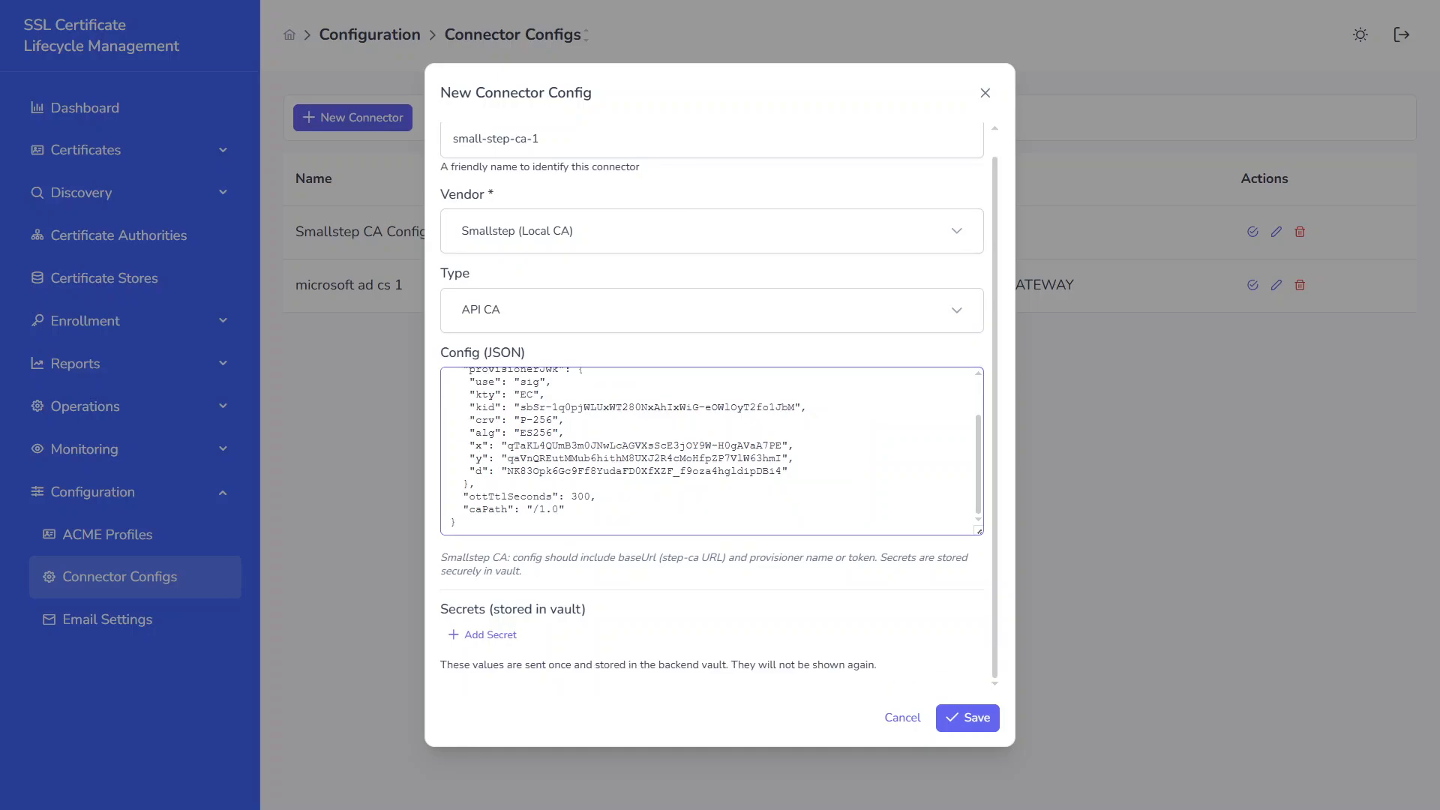
left_click(963, 717)
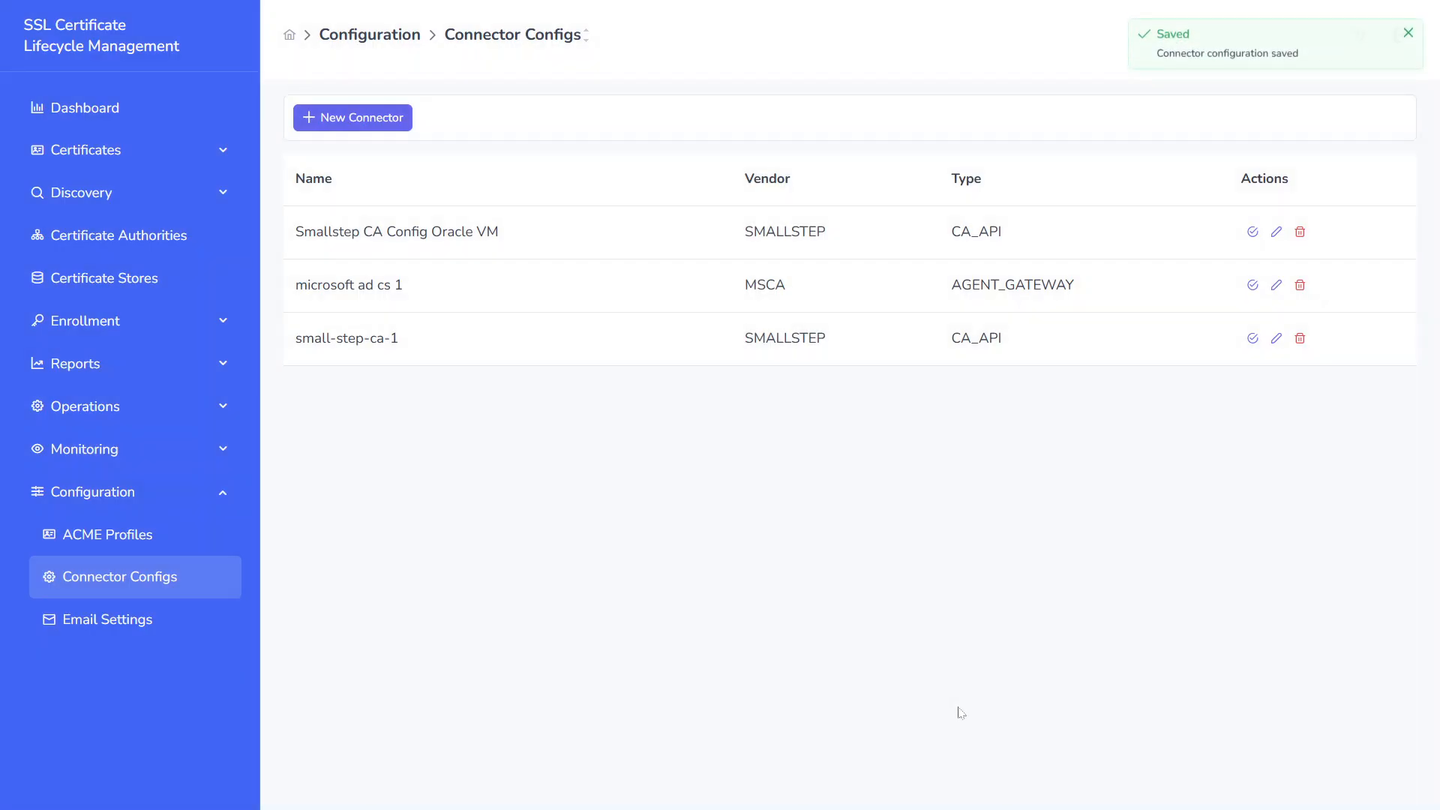
Step: Start a new certificate authority in Certificate Authorities, name it smallstep-ca-1 and check its type options, keeping Smallstep CA
left_click(177, 238)
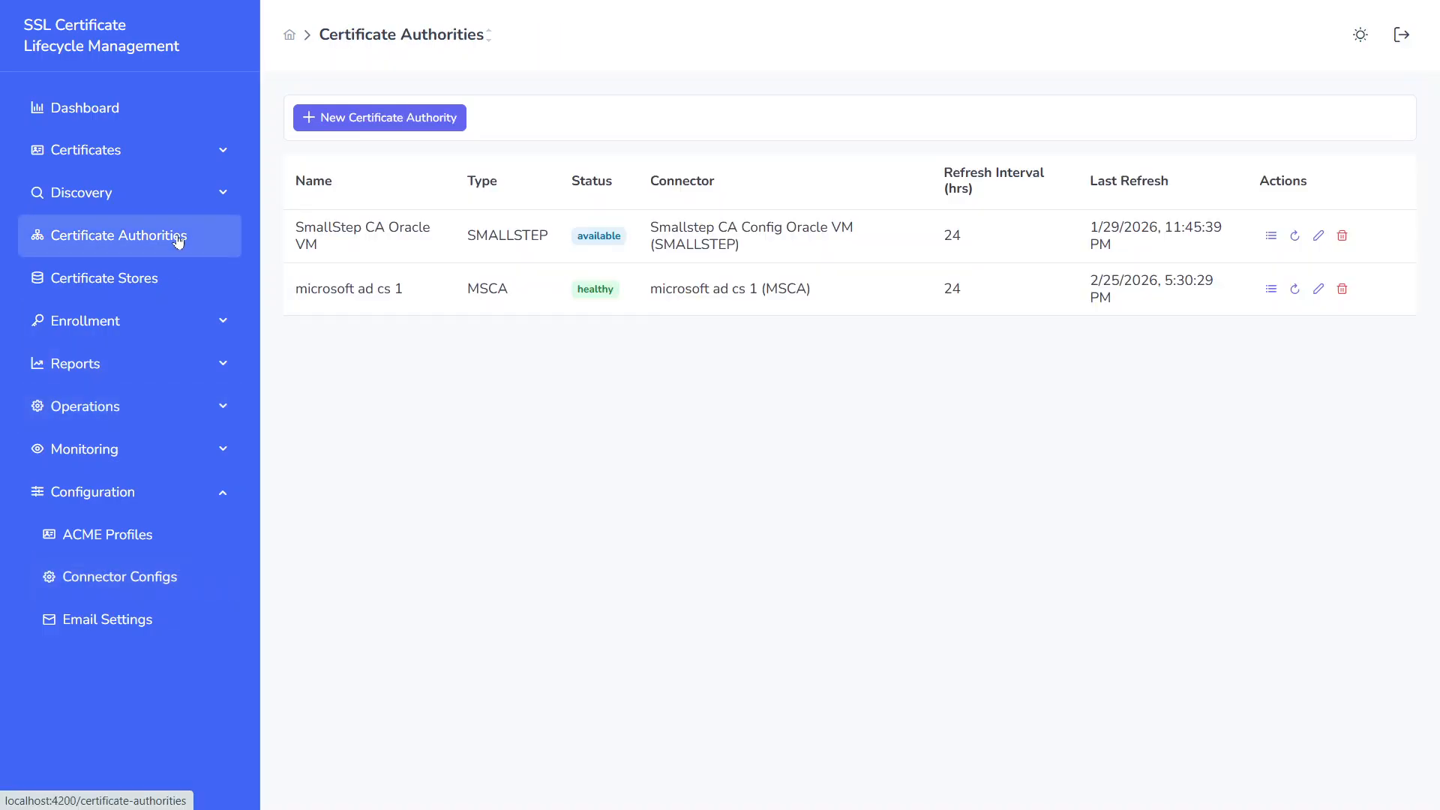
left_click(377, 127)
type("s")
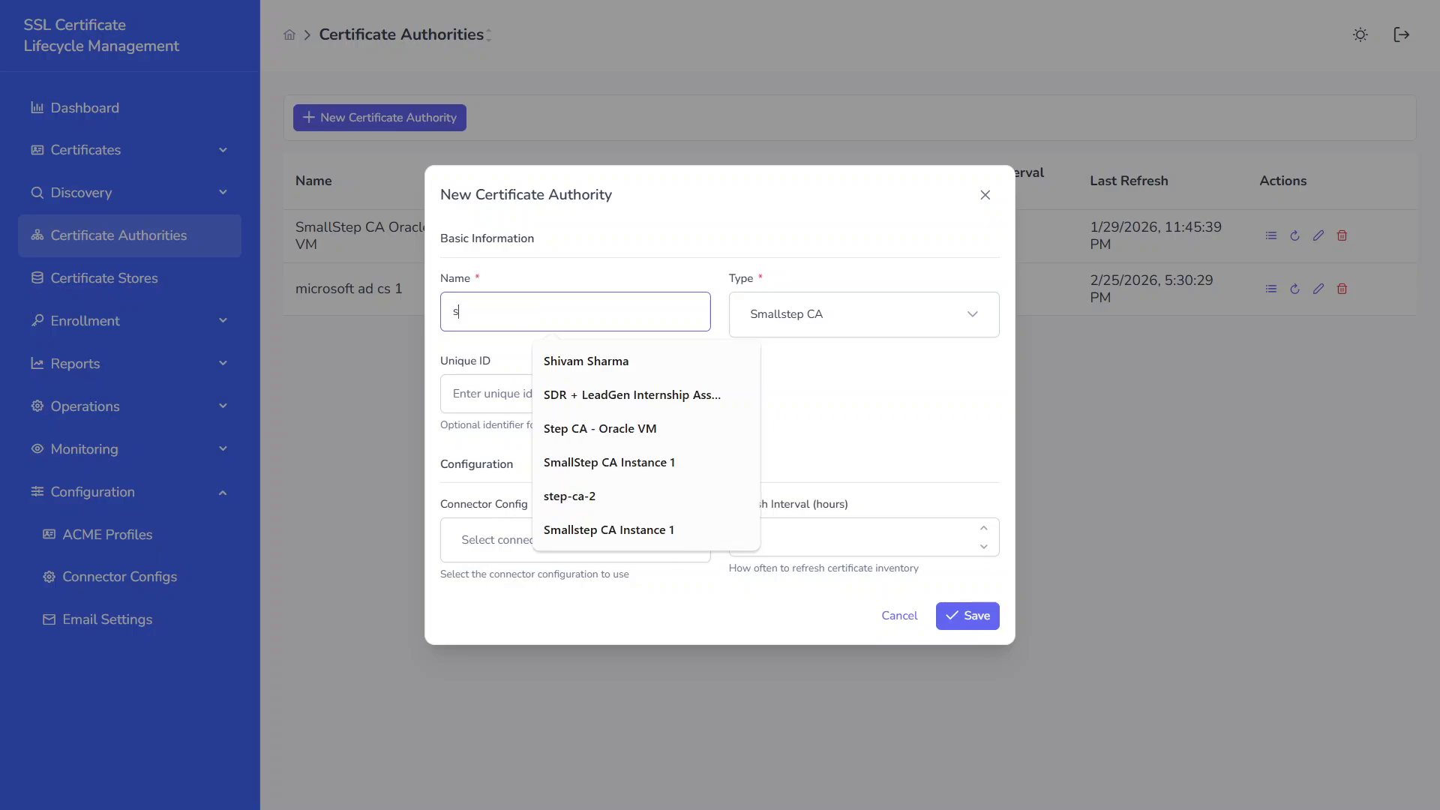
type("mallstep-ca-1")
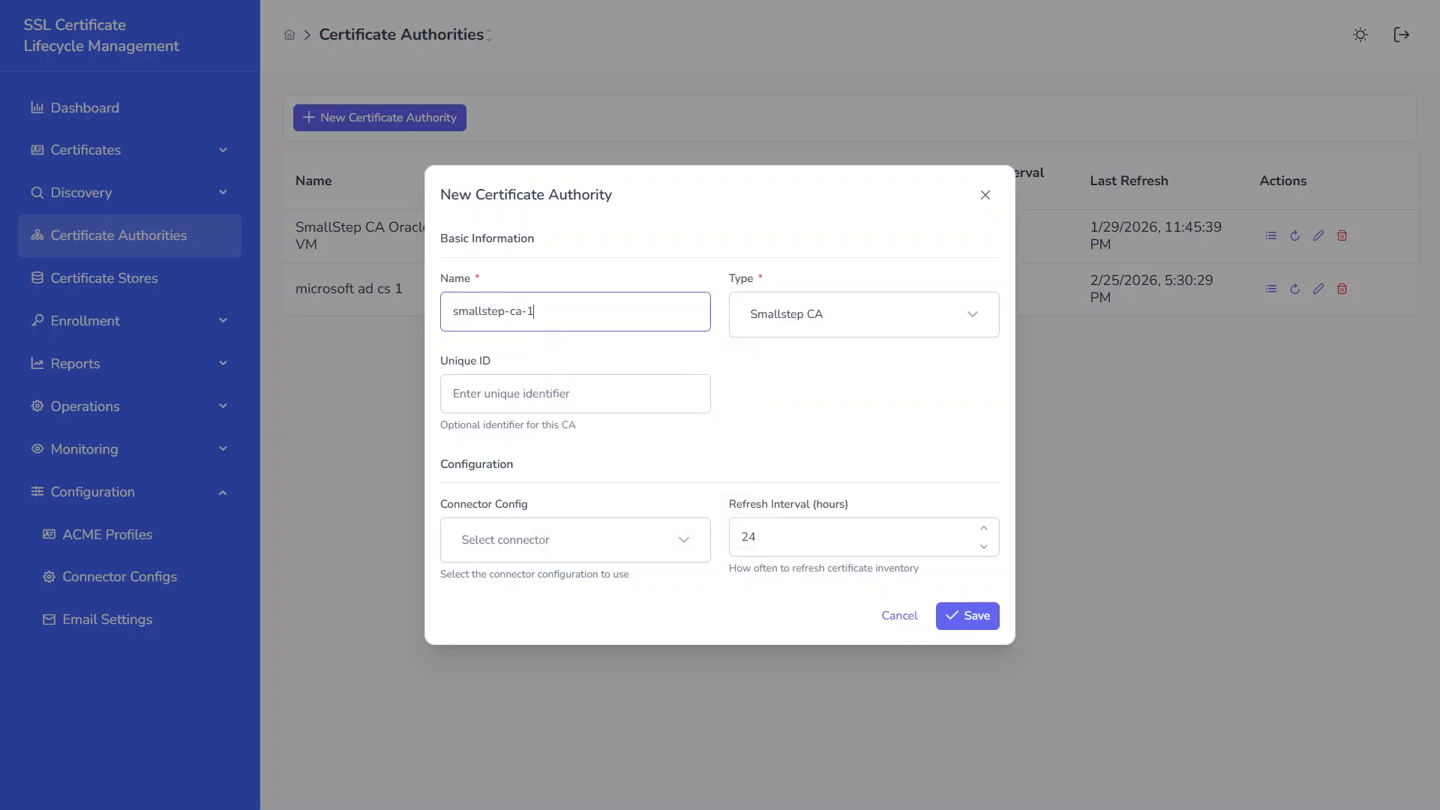
left_click(810, 315)
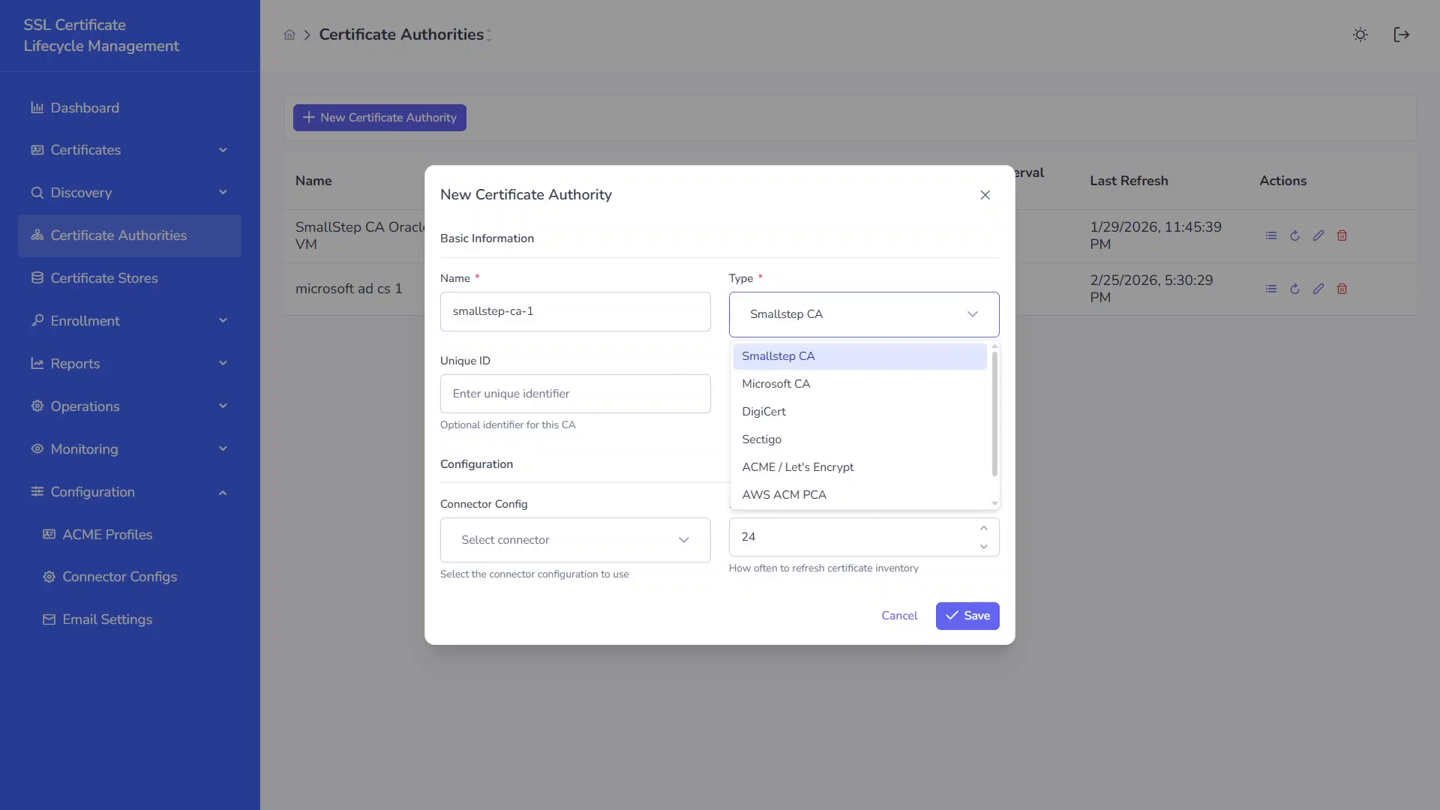
Step: Set the certificate authority's unique ID to step-ca-1 and its connector config to small-step-ca-1
key("Tab")
type("stap-c")
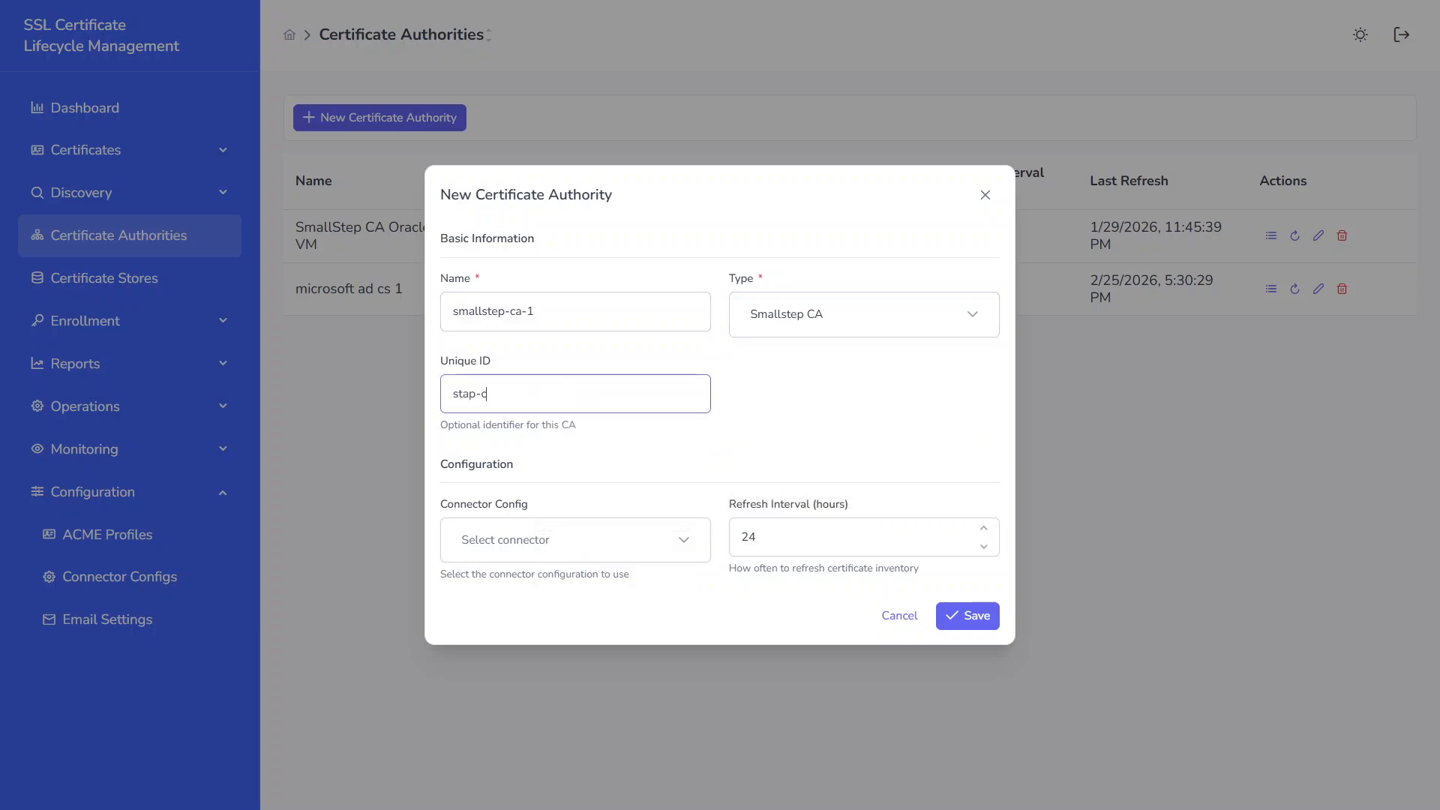
type("a-")
key("ctrl+a")
type("step")
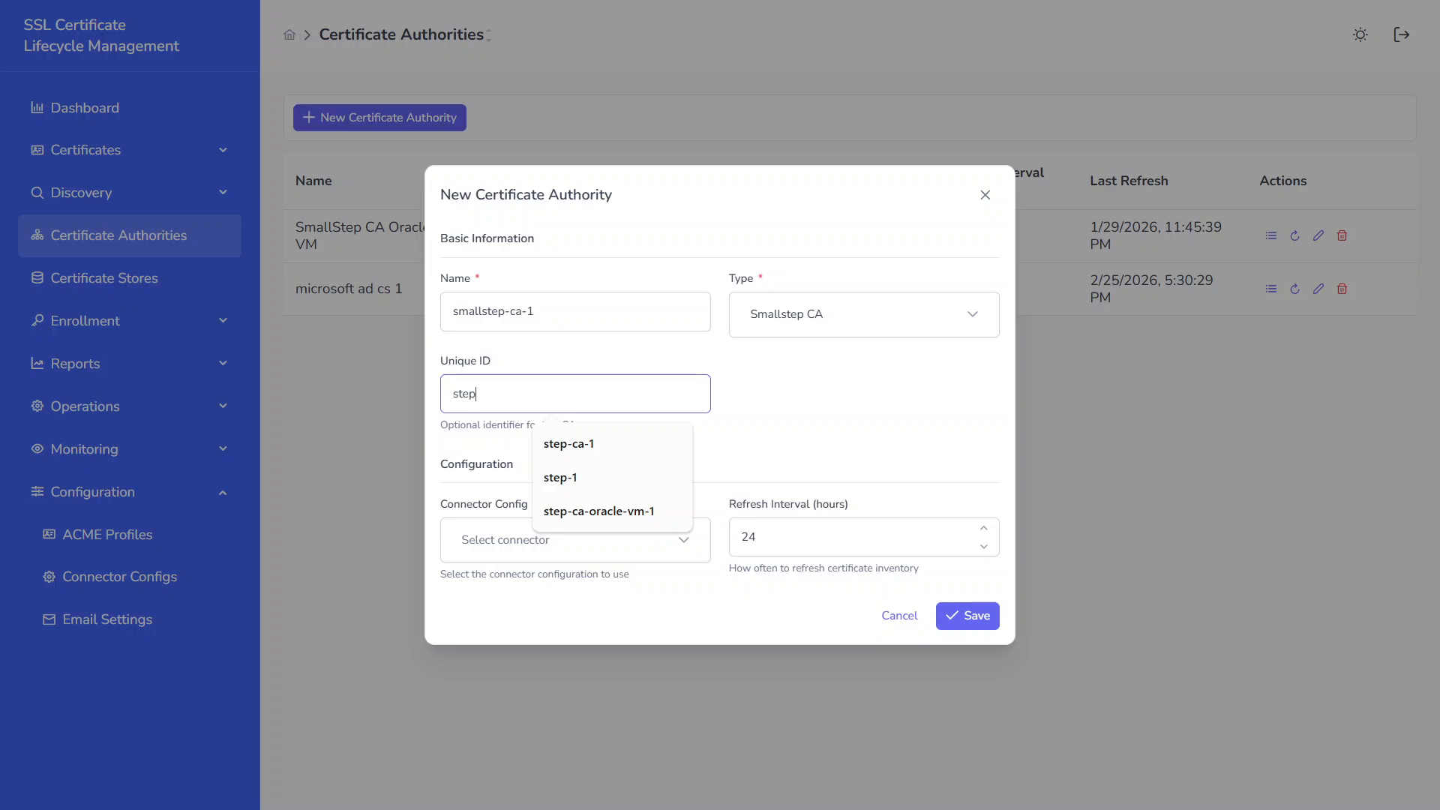
type("-ca-1")
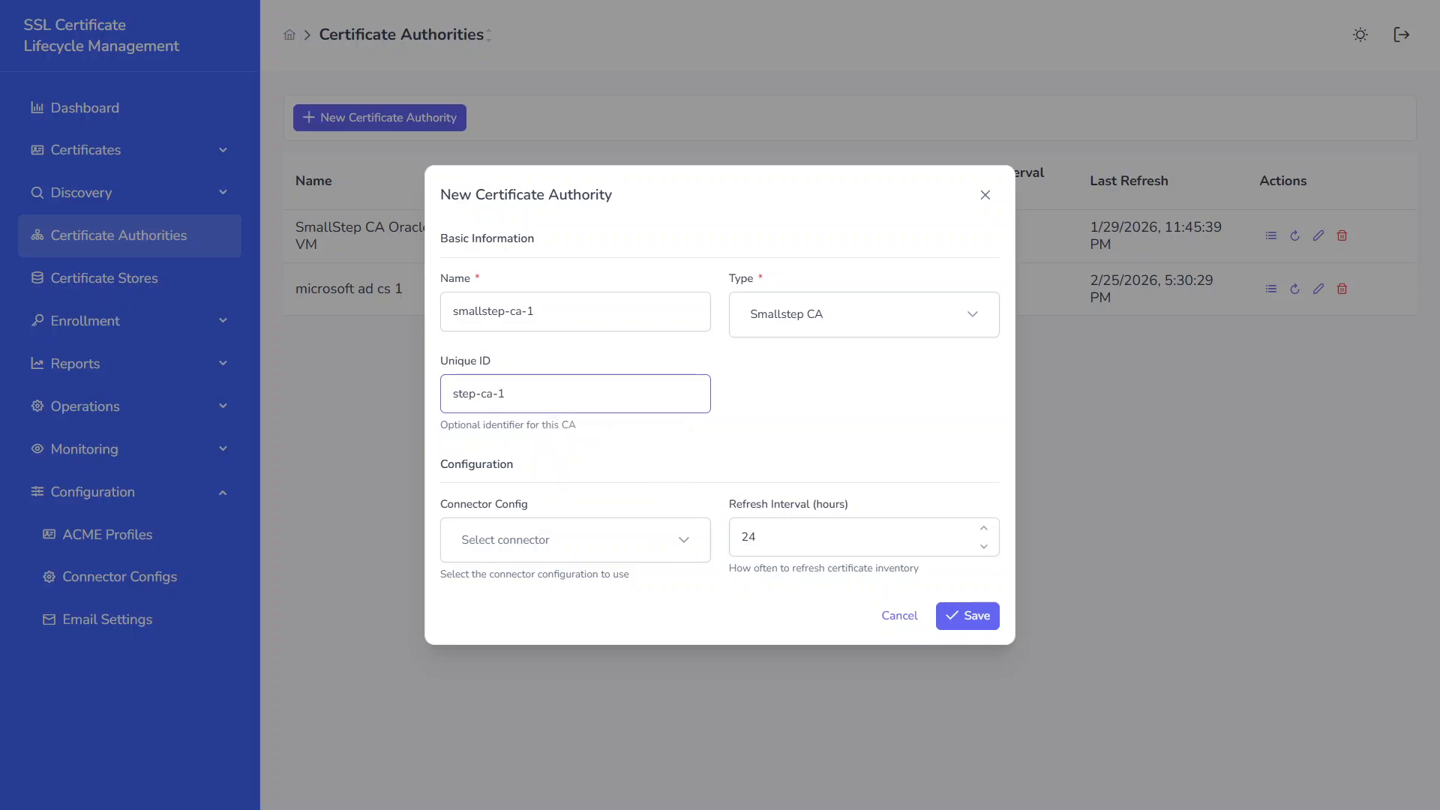
left_click(556, 538)
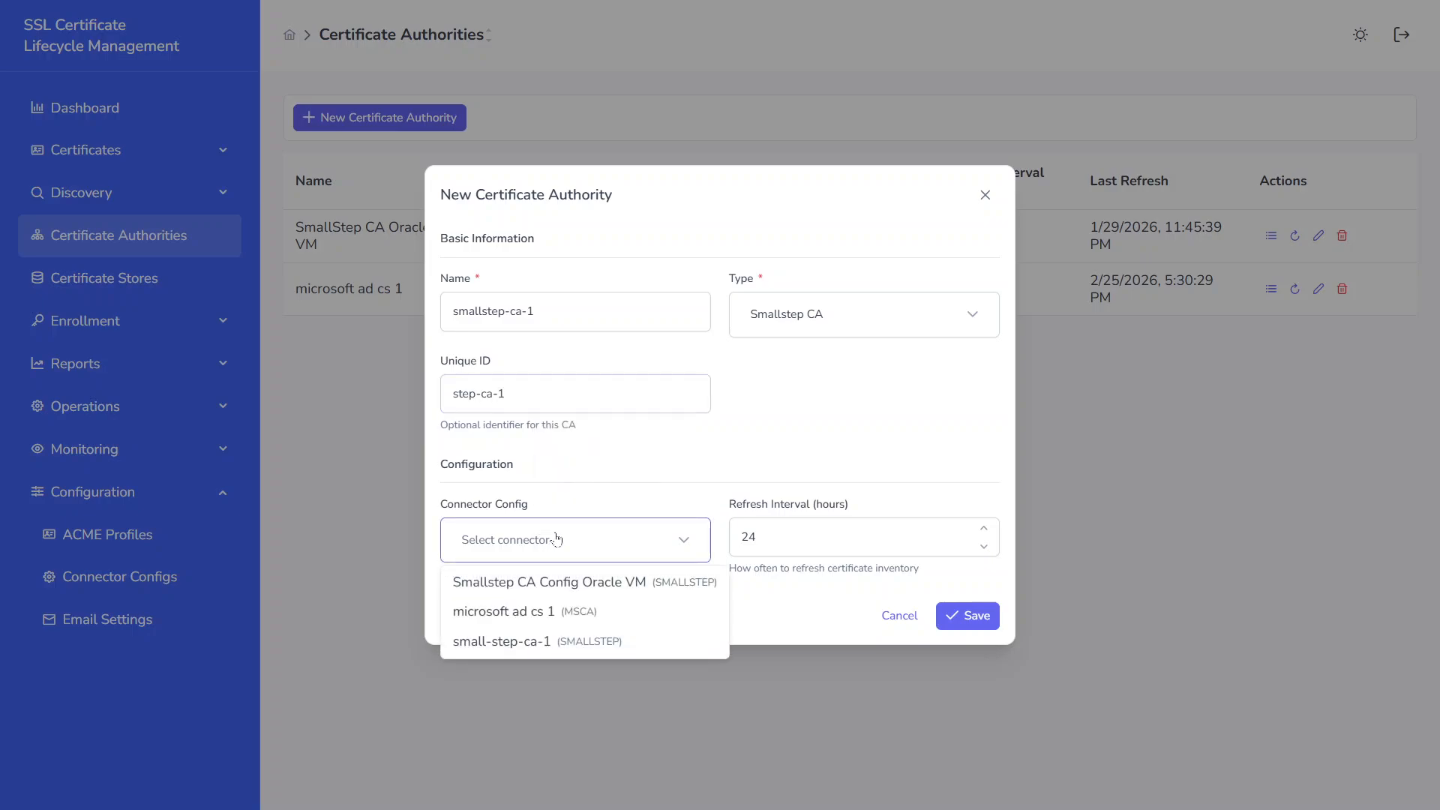
left_click(555, 647)
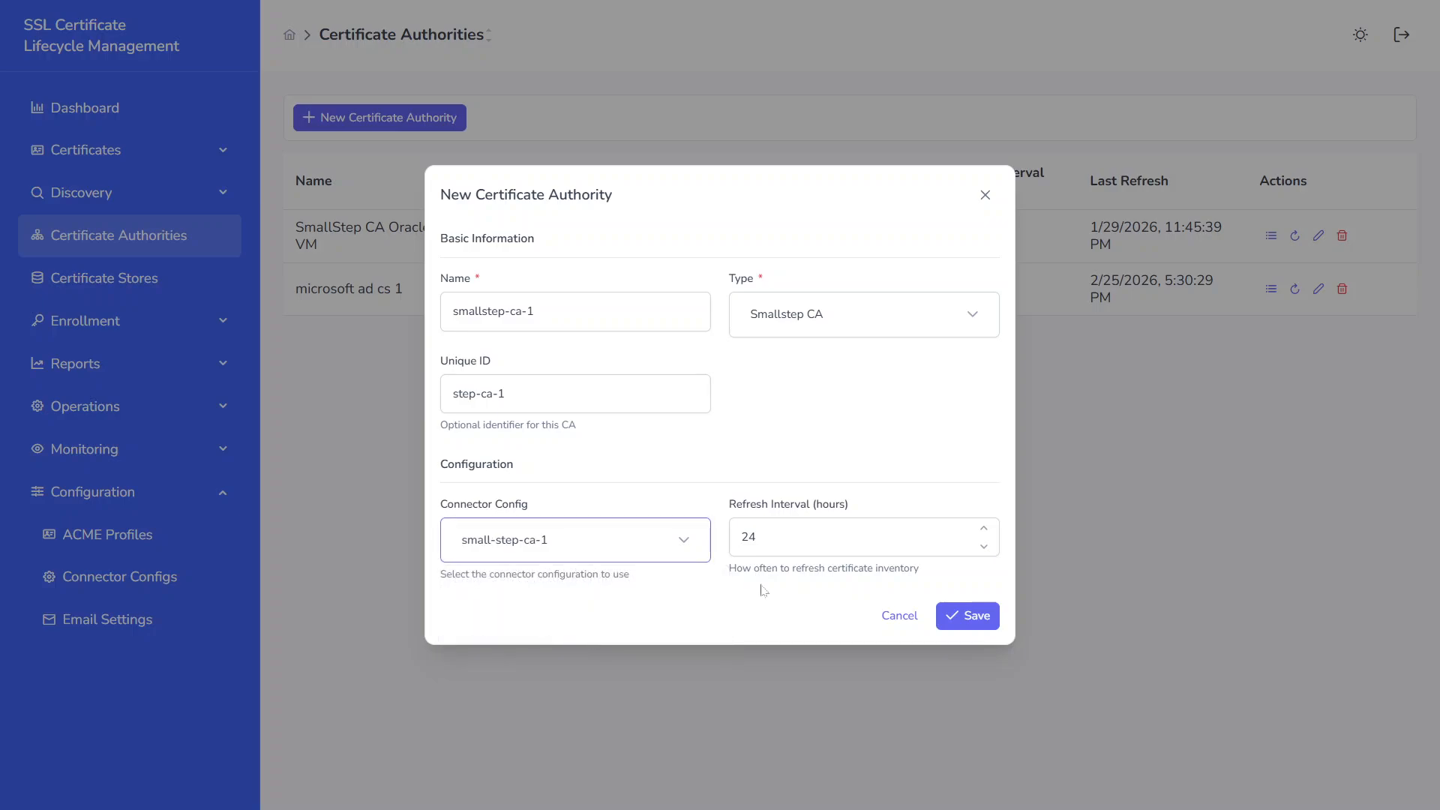
Step: Save the new certificate authority and open the Certificate Signing Requests list under Enrollment
left_click(957, 608)
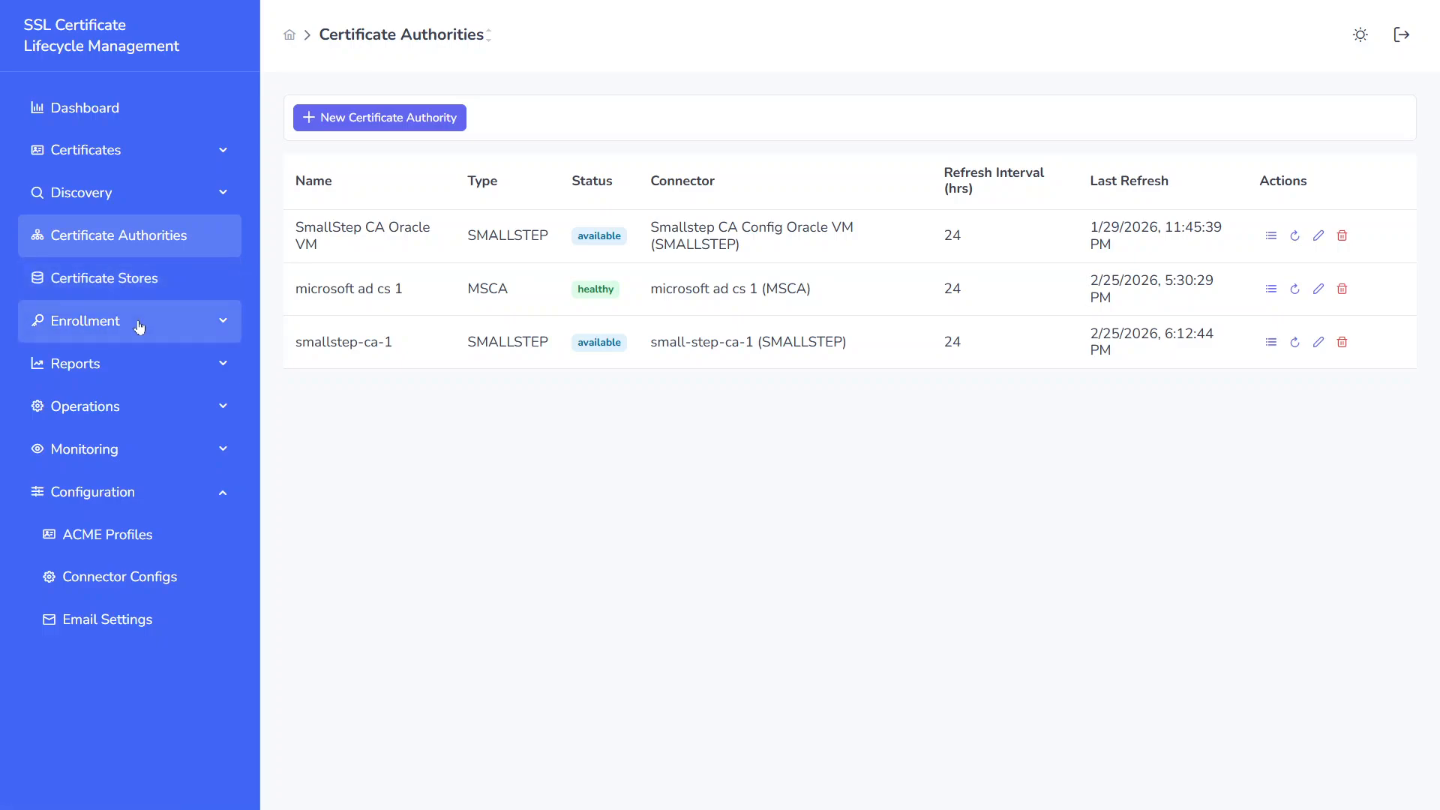
left_click(183, 325)
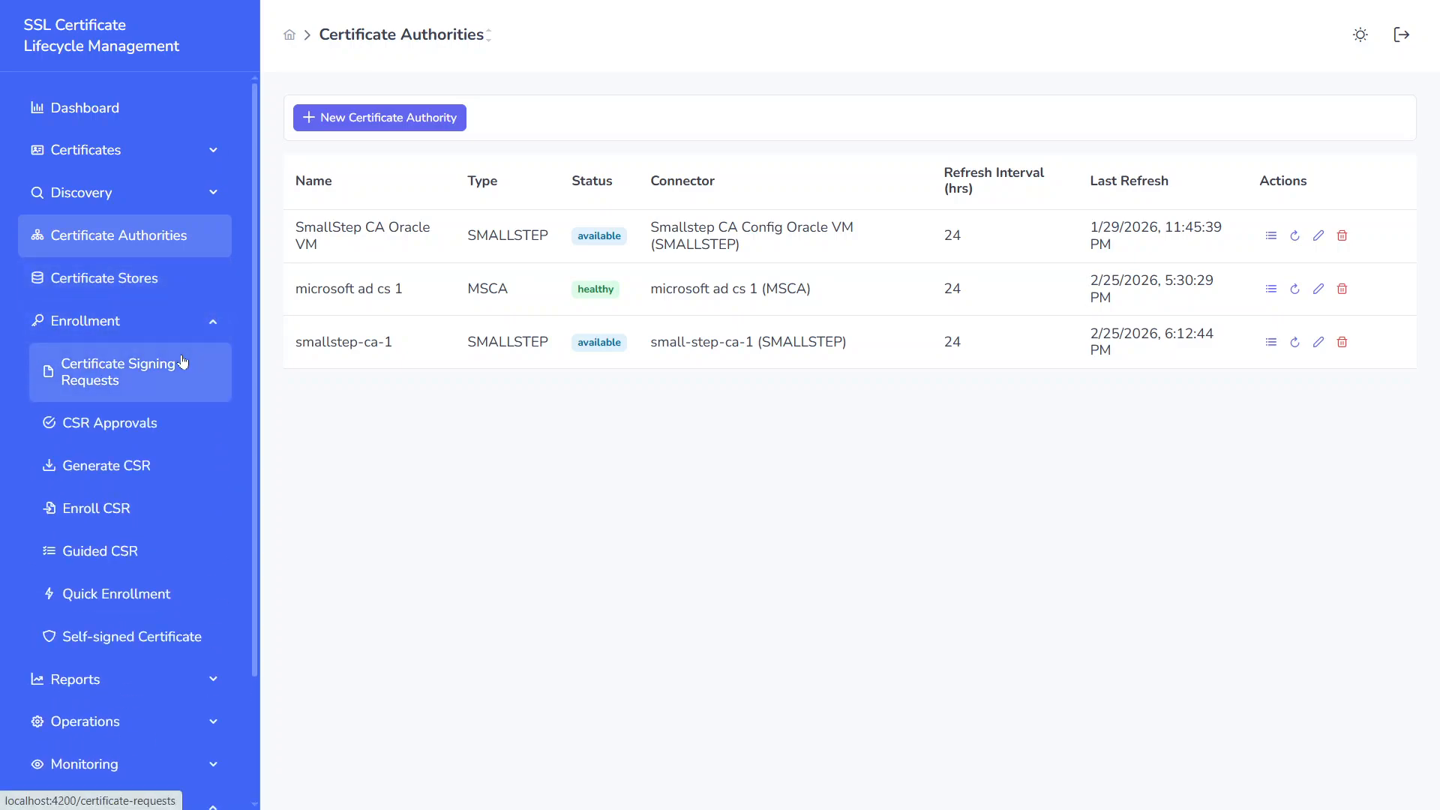
left_click(183, 363)
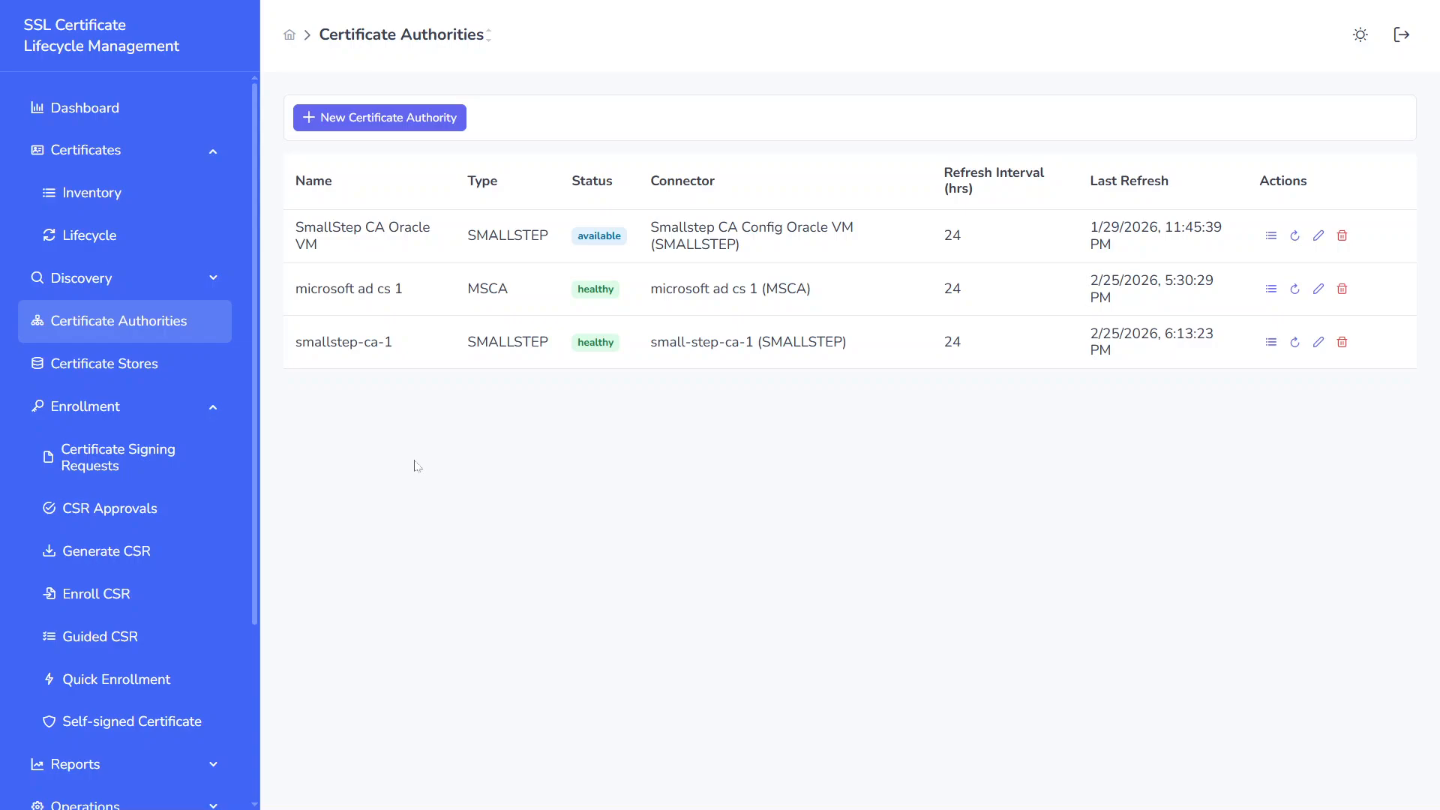
left_click(177, 489)
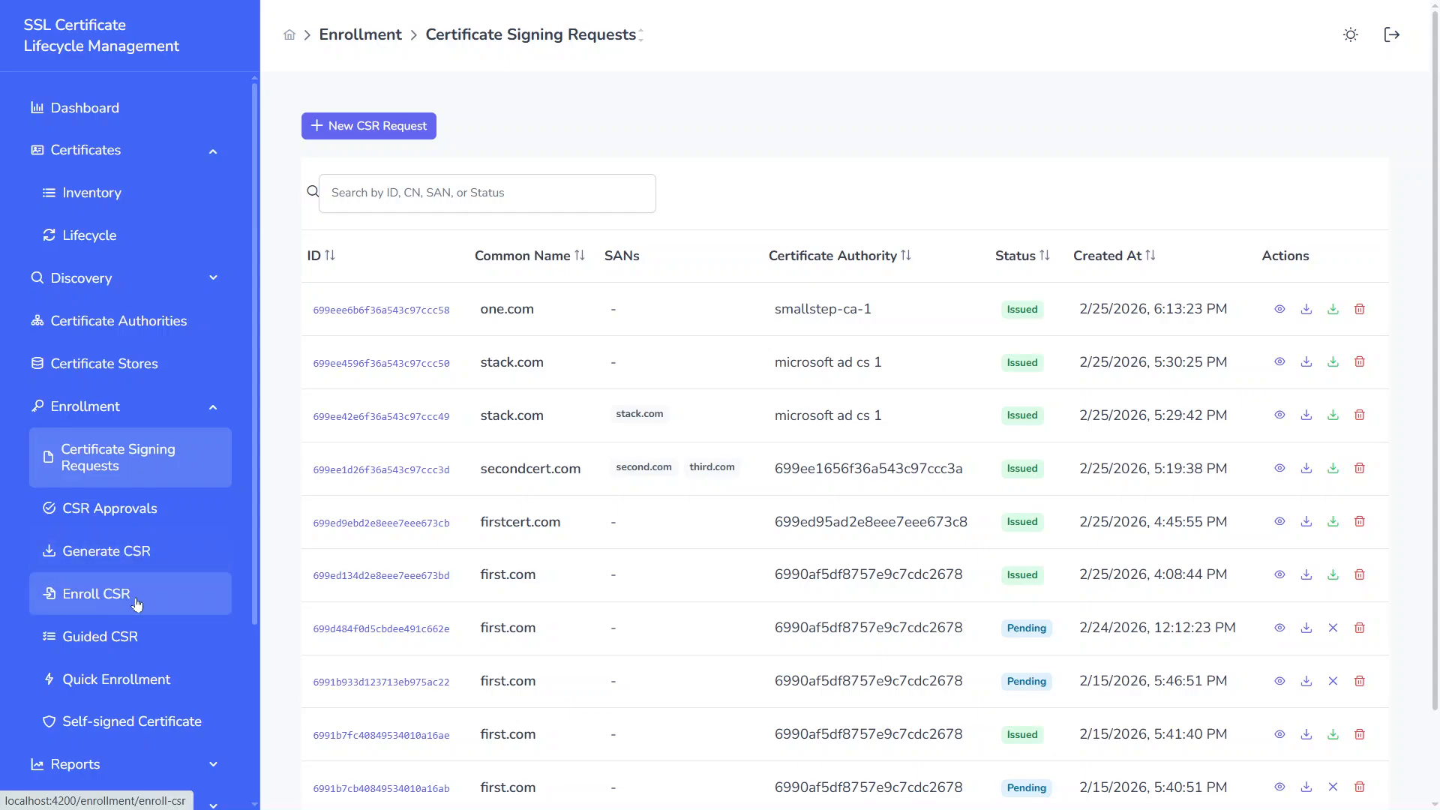
Step: Start a Guided CSR and choose smallstep-ca-1 as its certificate authority
left_click(160, 637)
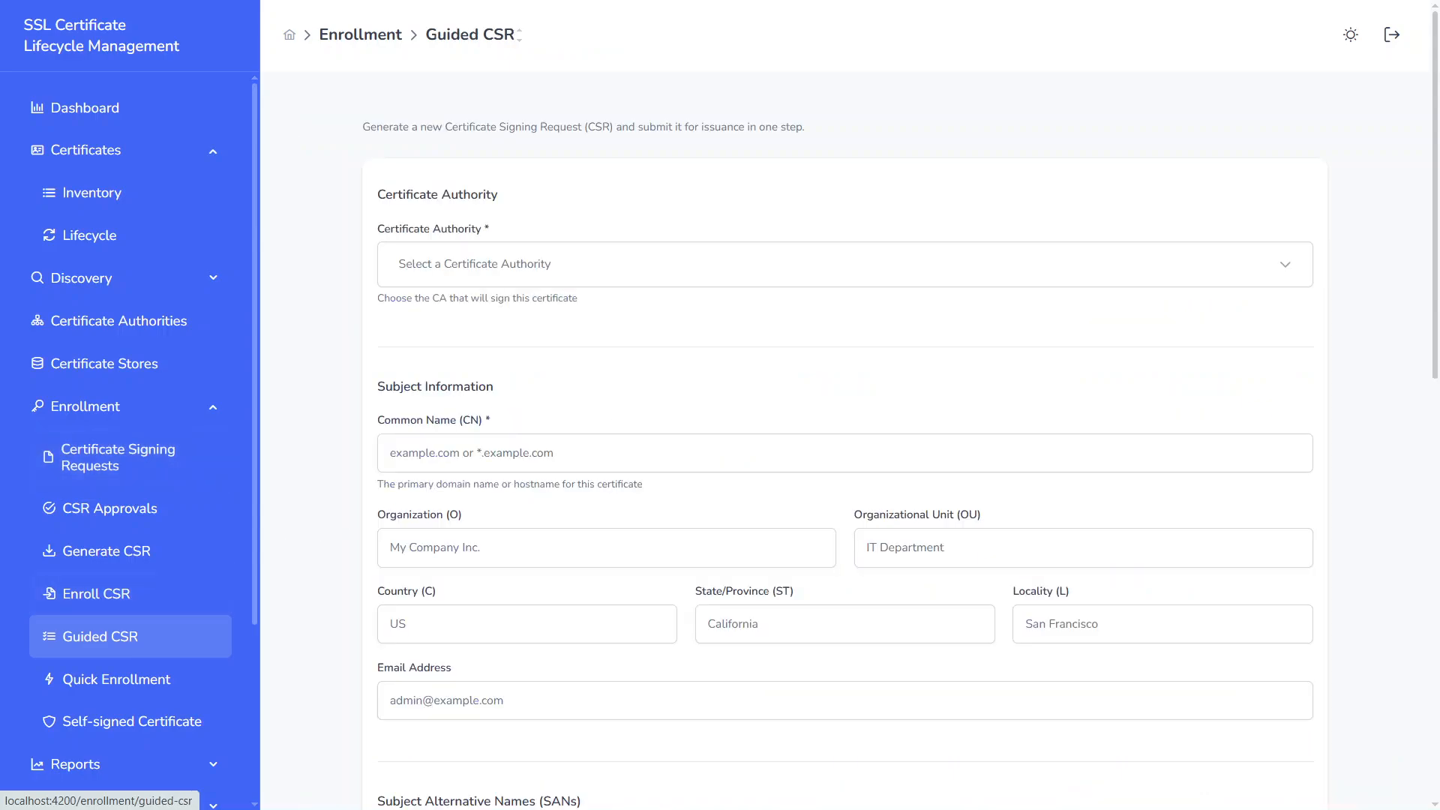
left_click(584, 278)
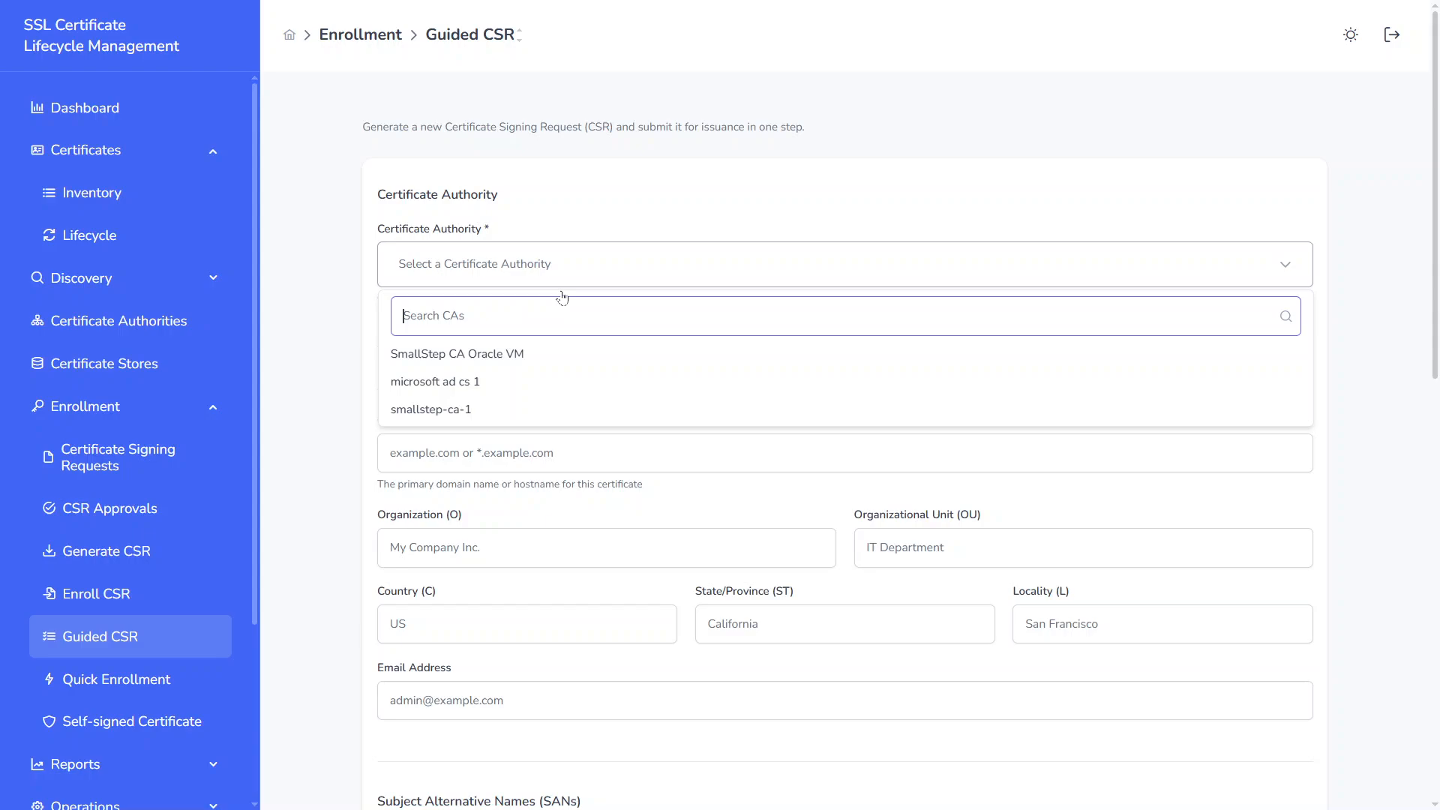
left_click(469, 410)
scroll(465, 415, "down", 1)
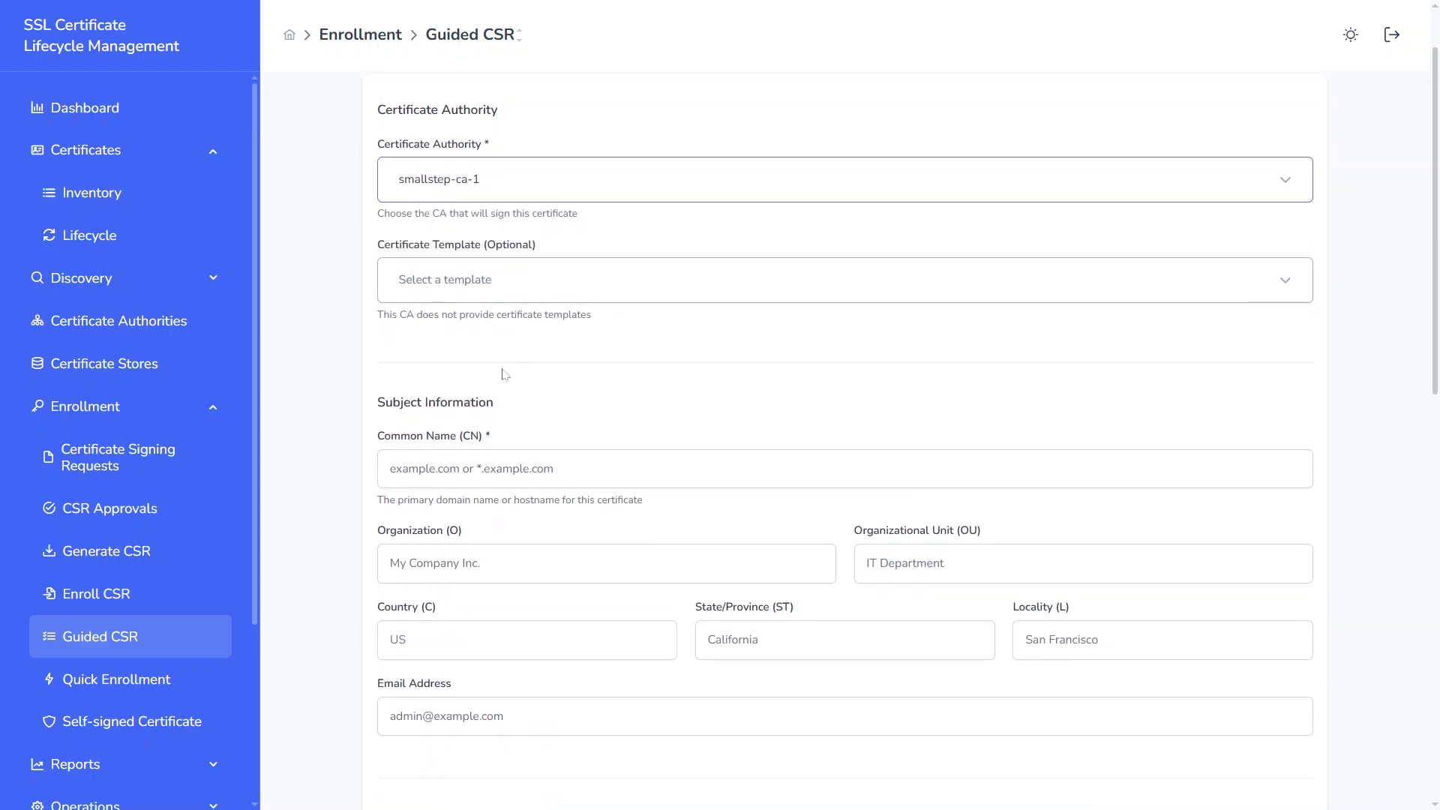
Step: Set the common name to globalsite.com, leave the optional fields empty and the key at RSA 2048 bits, and generate and submit the request
scroll(729, 370, "down", 2)
left_click(525, 325)
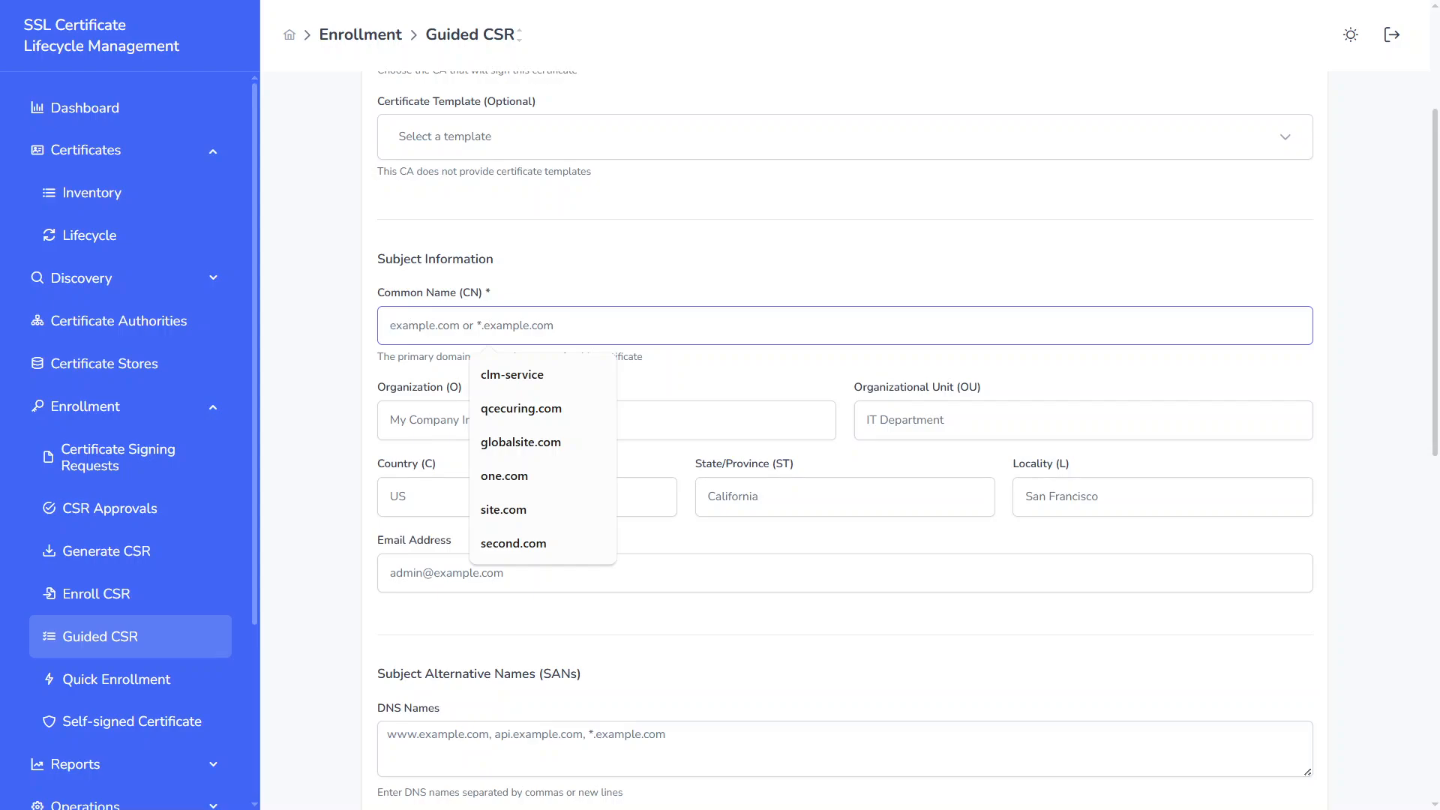
key("Down")
key("Down")
key("Down")
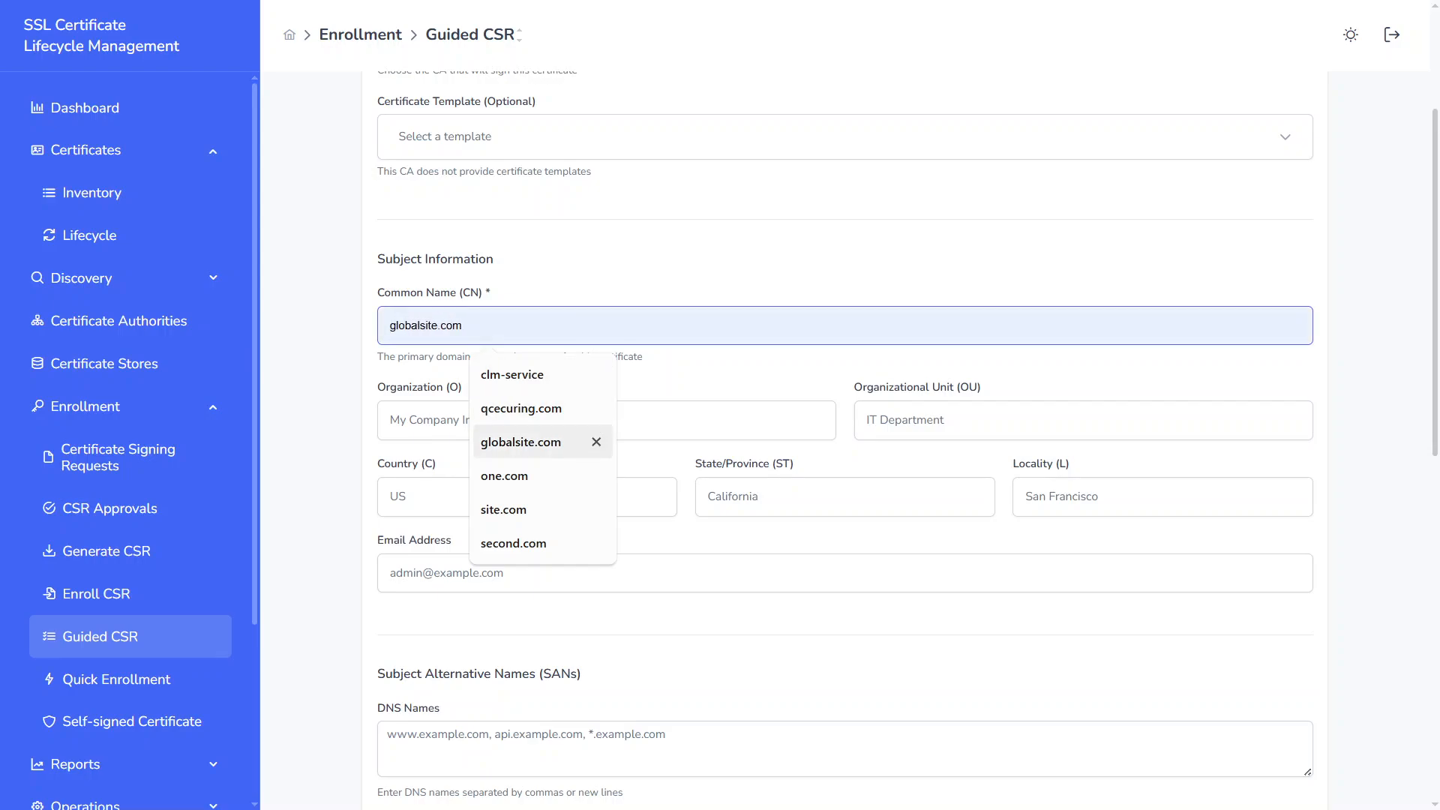
key("Return")
scroll(845, 450, "down", 1)
key("Tab")
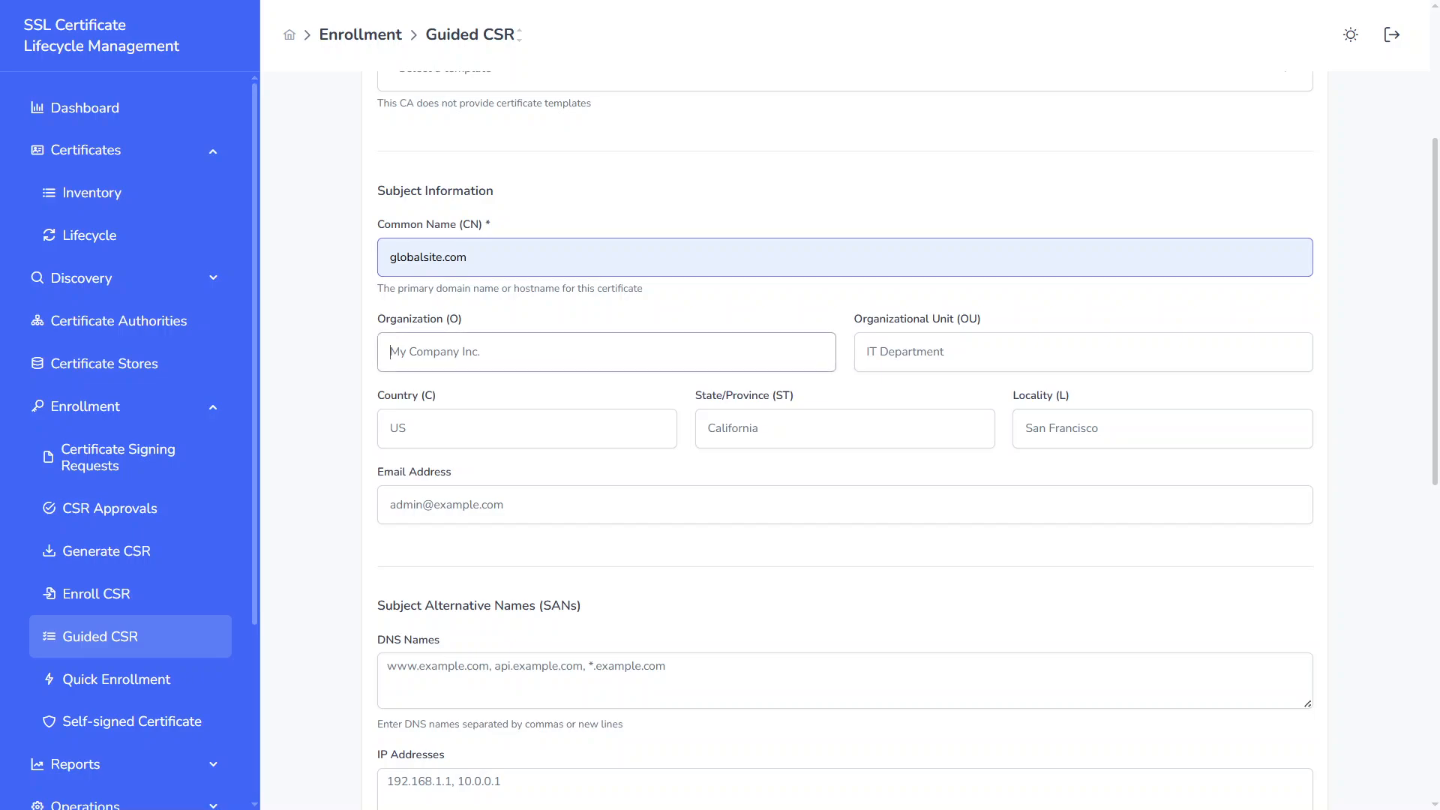
scroll(878, 607, "down", 10)
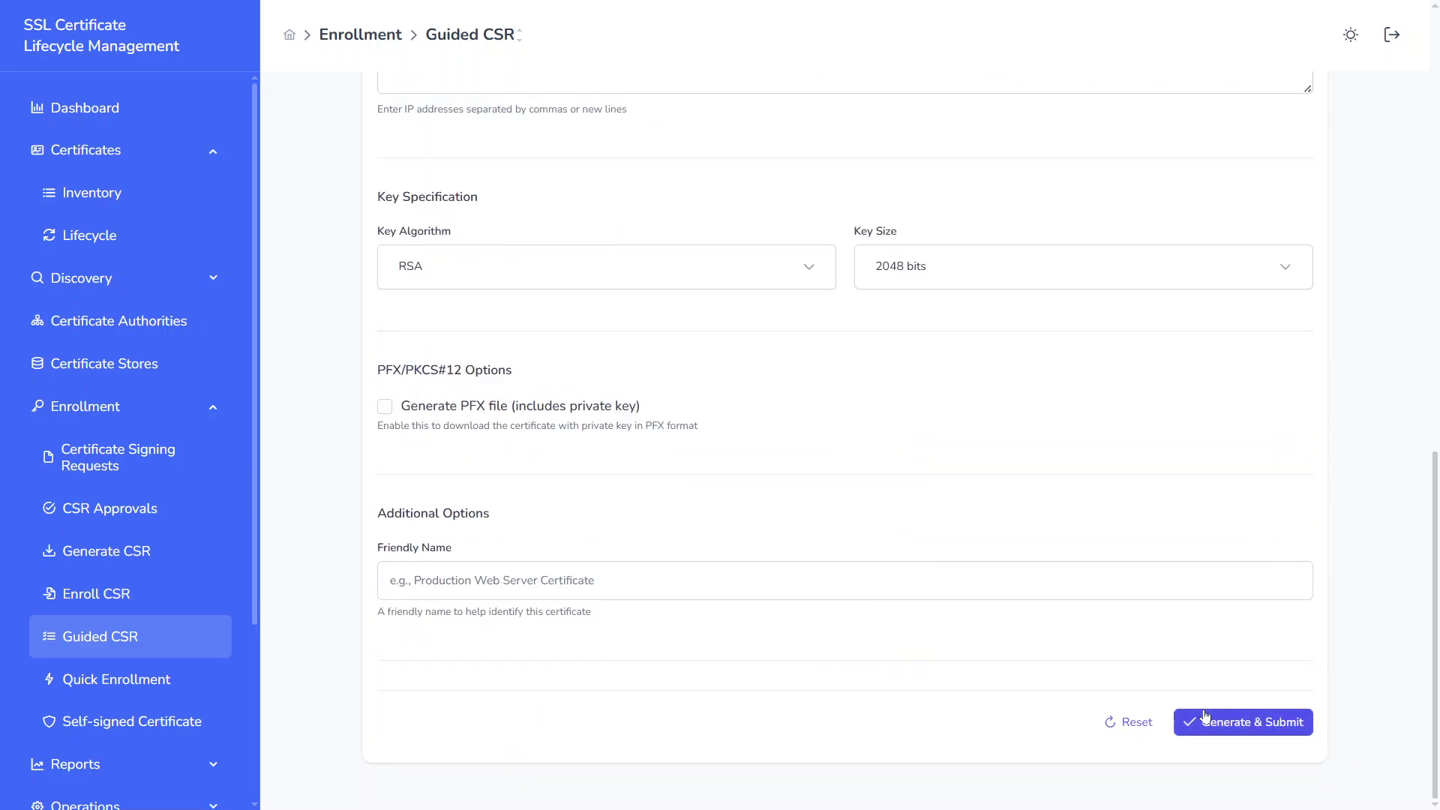
left_click(1236, 723)
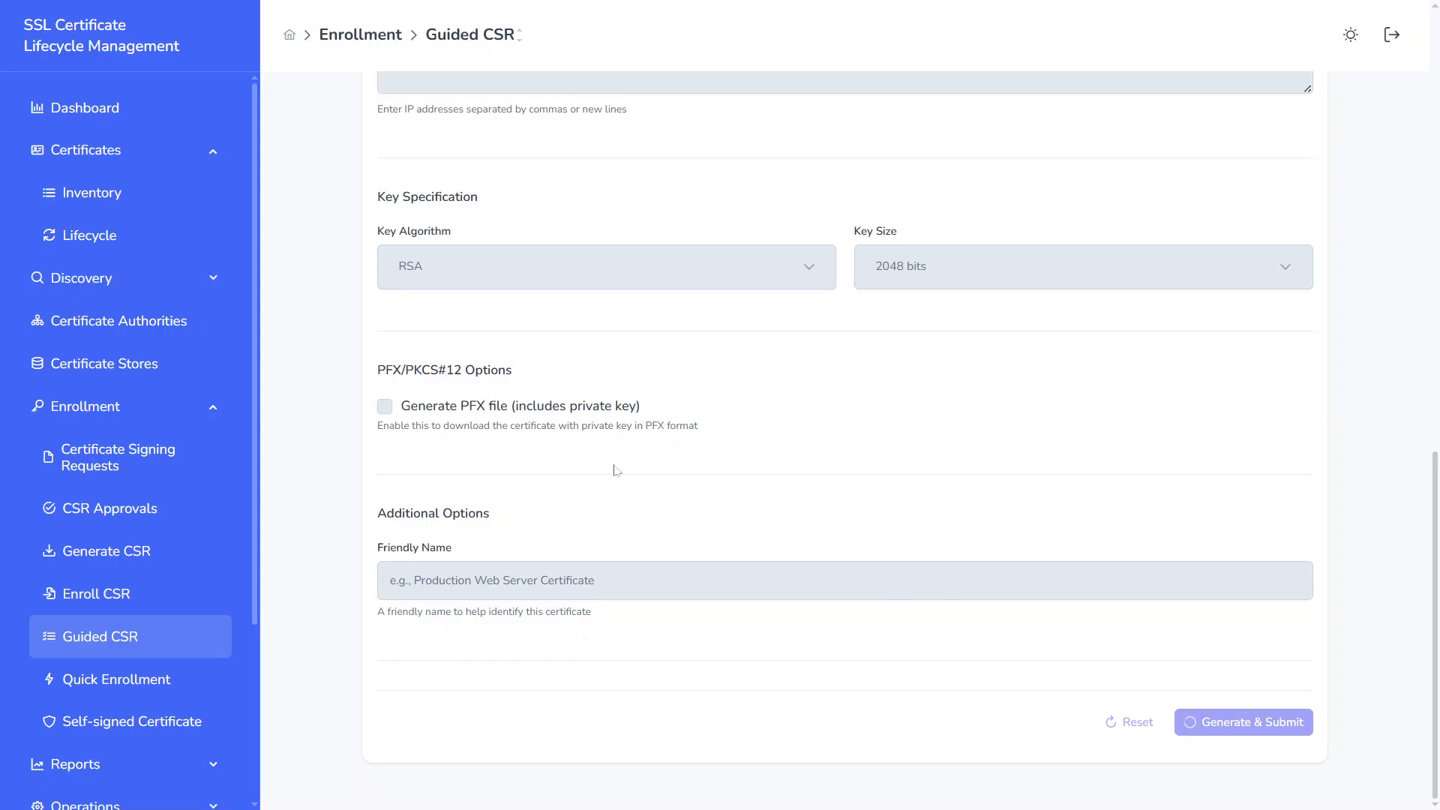
Step: Check the globalsite.com request in Certificate Signing Requests and download its certificate from the certificate inventory
scroll(612, 469, "up", 3)
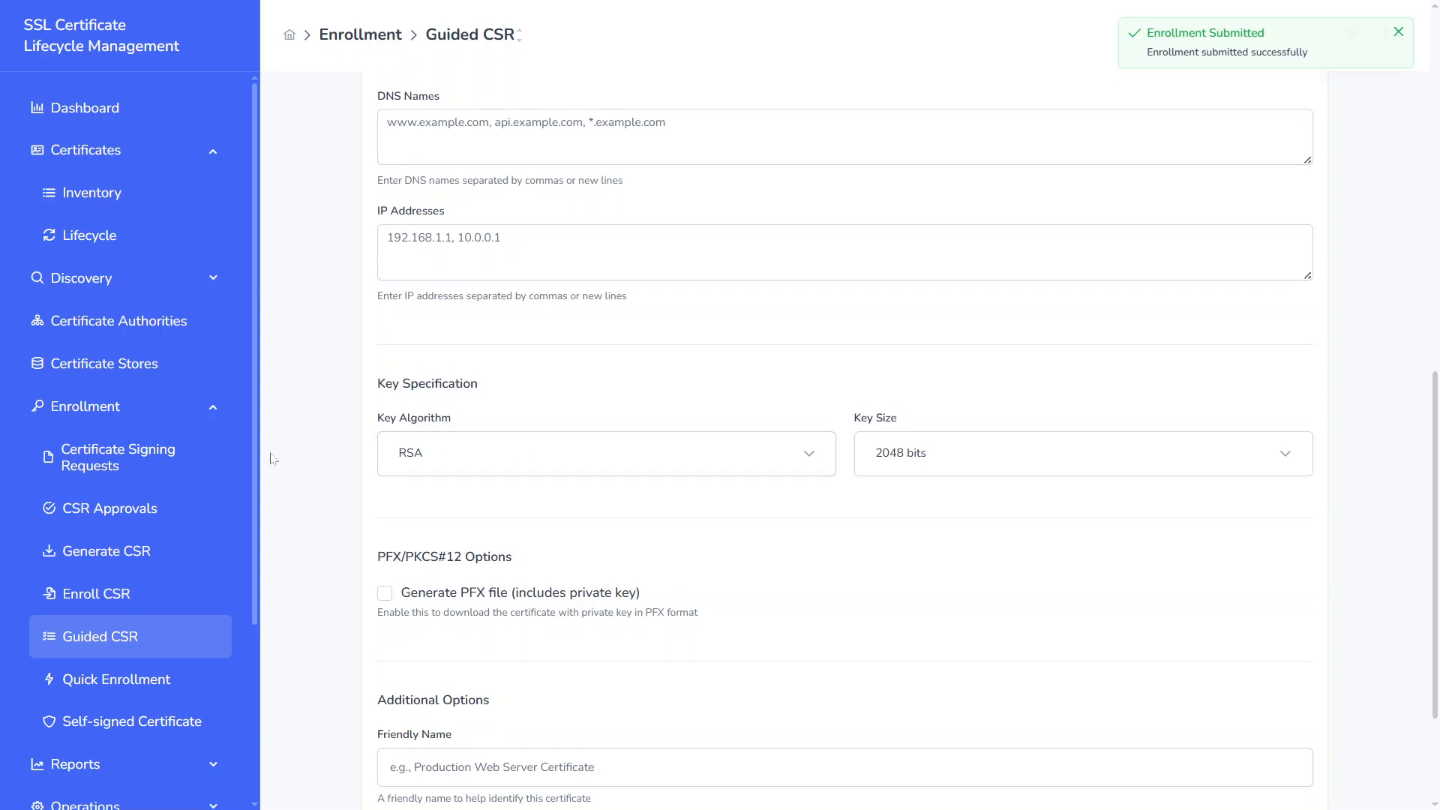
left_click(222, 459)
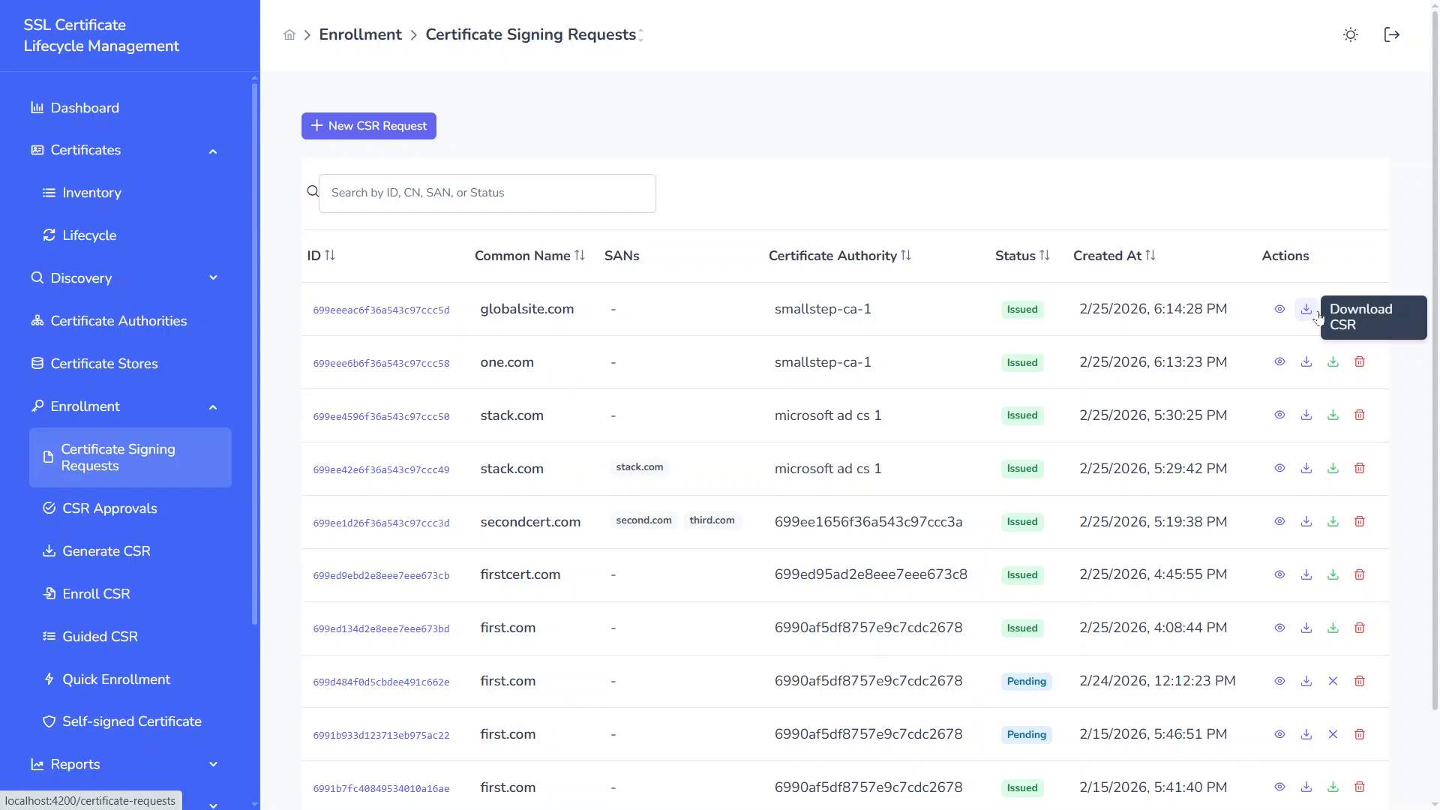
left_click(170, 208)
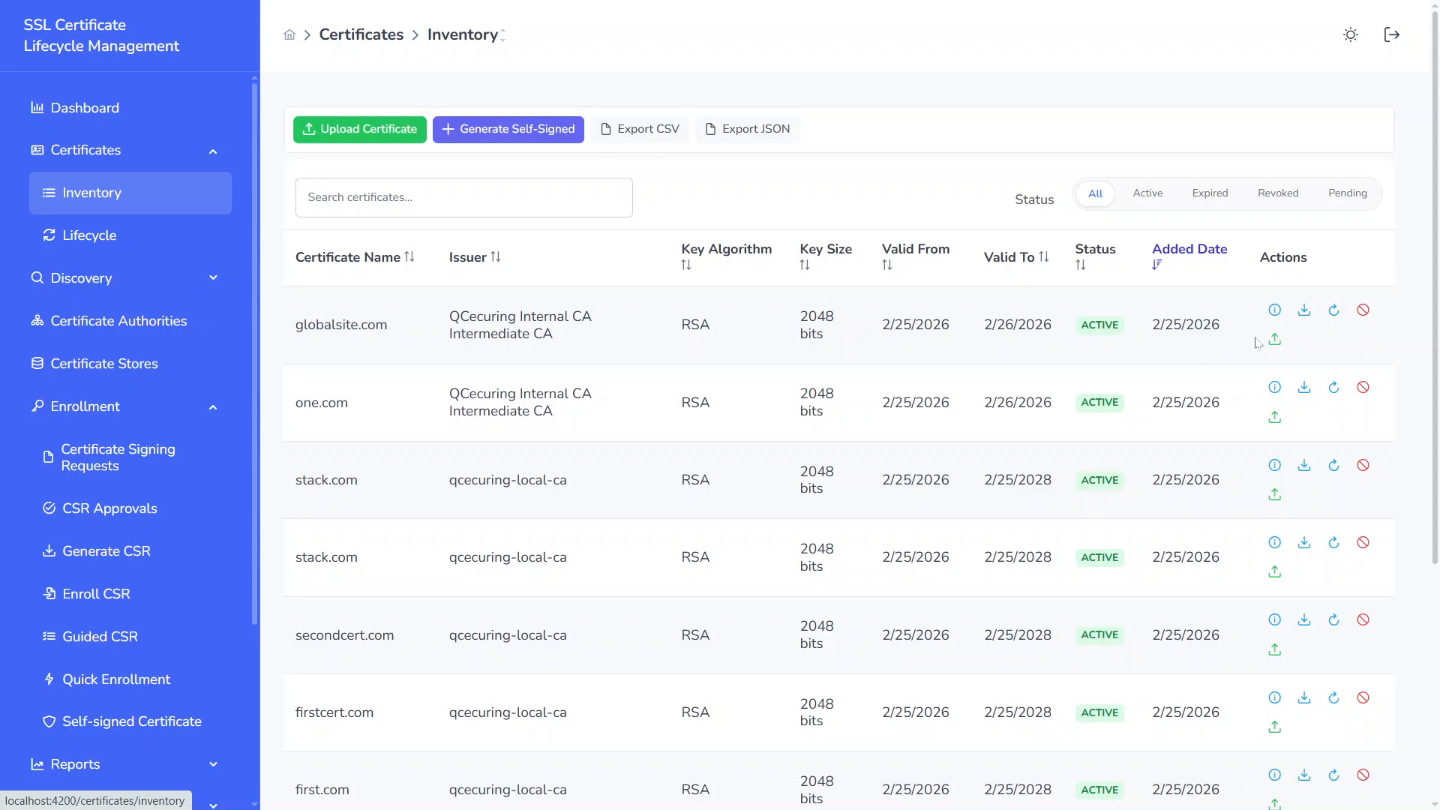
left_click(1305, 312)
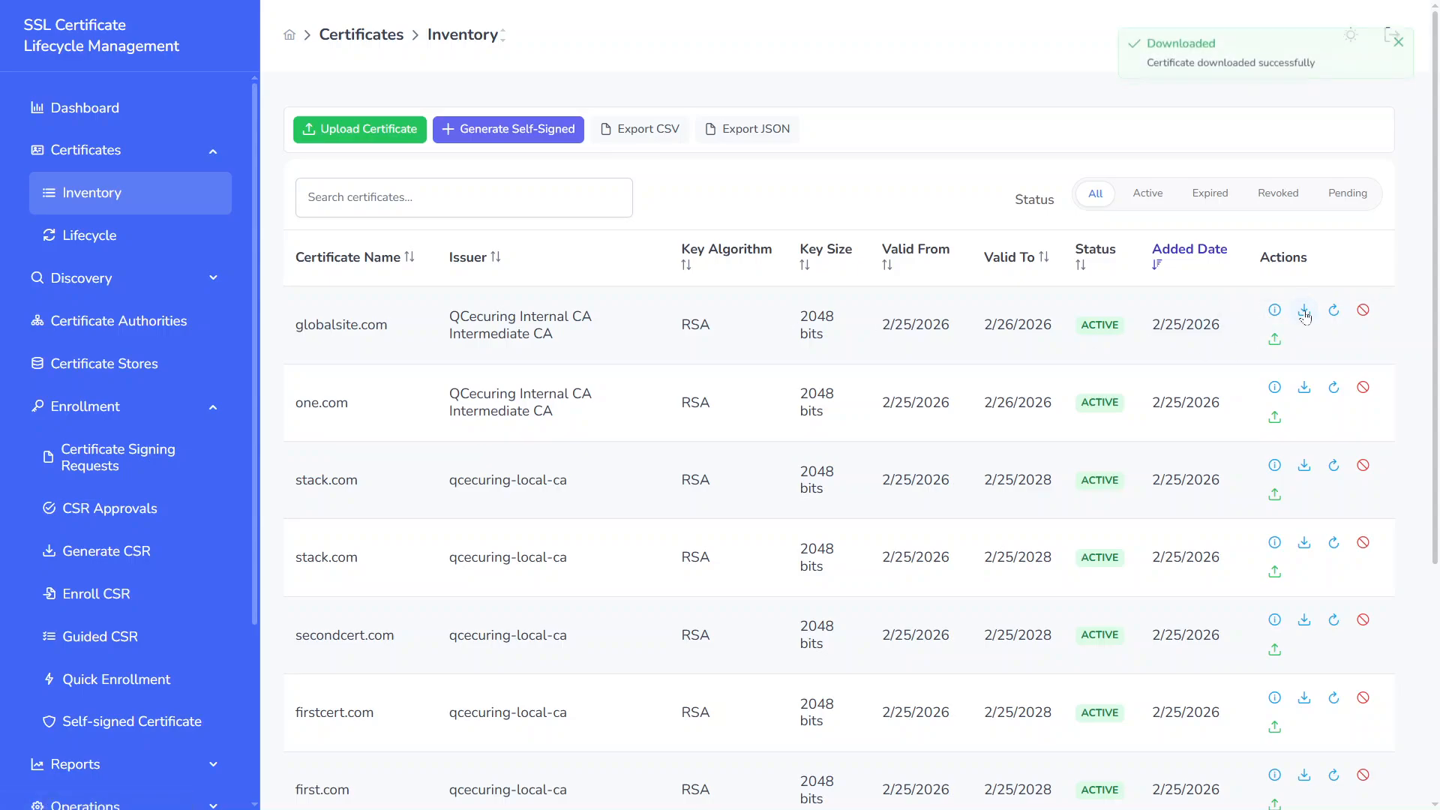
key("Escape")
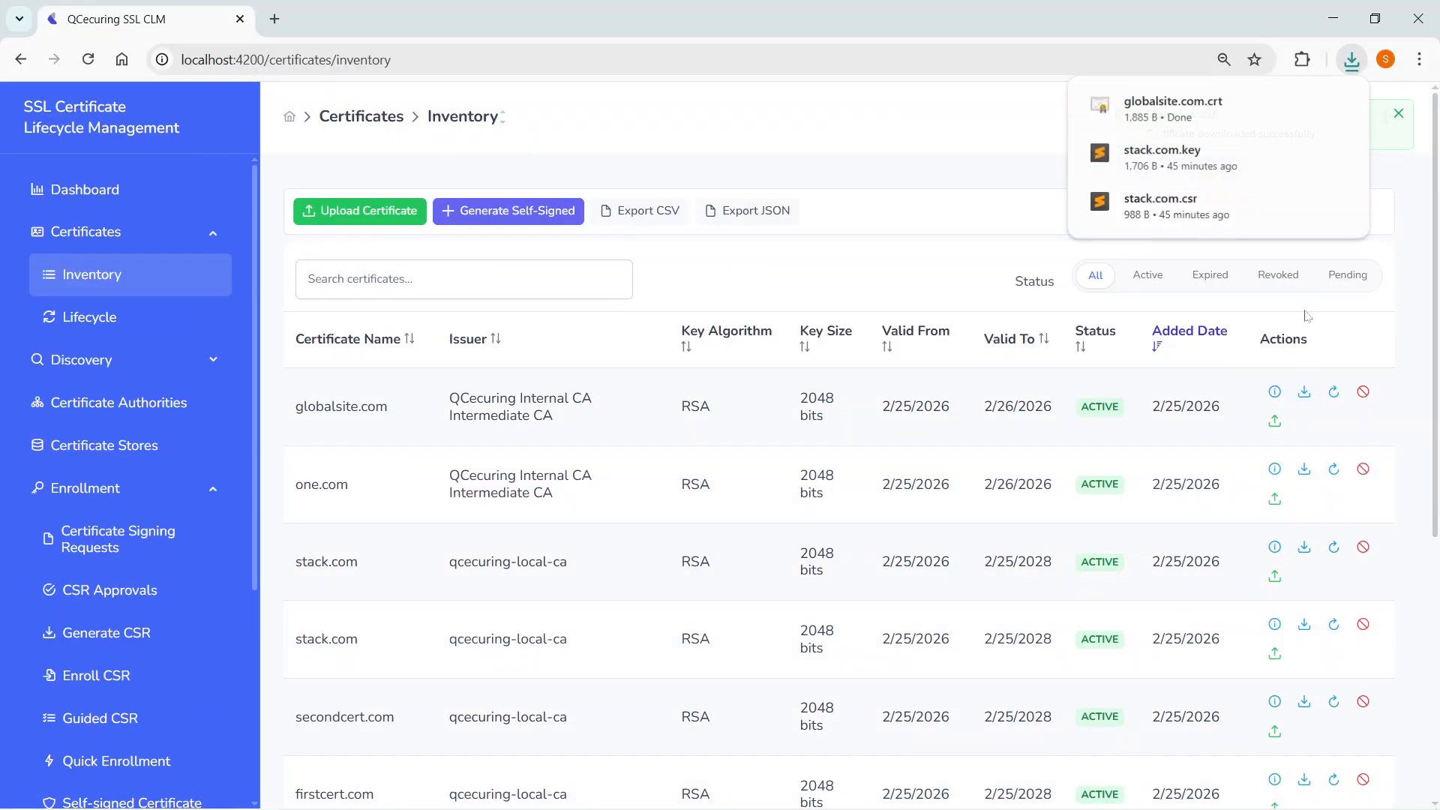
Step: Open the downloaded globalsite.com.crt, examine its general information and detail fields from the issuer to the public key, and close it
left_click(1204, 95)
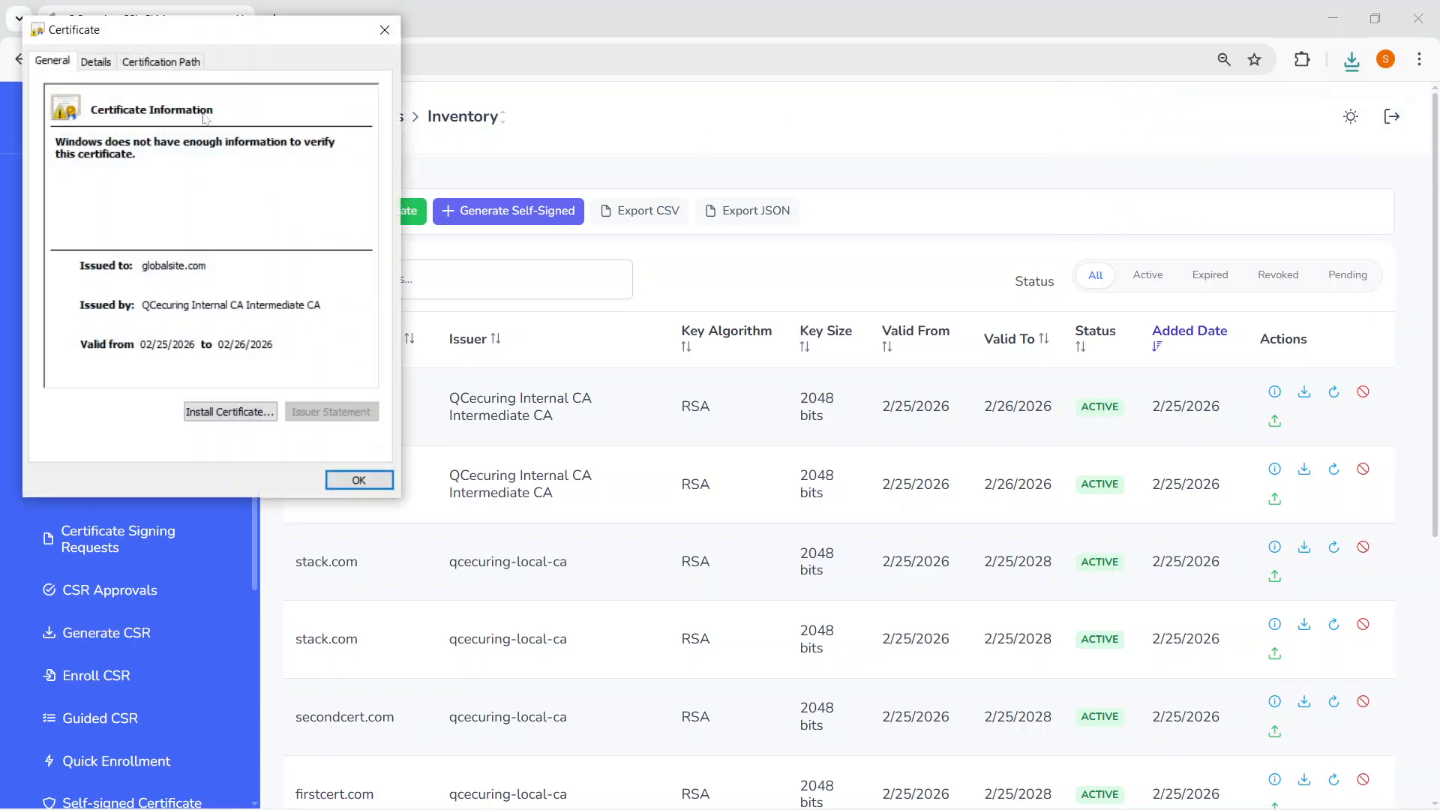
left_click(51, 65)
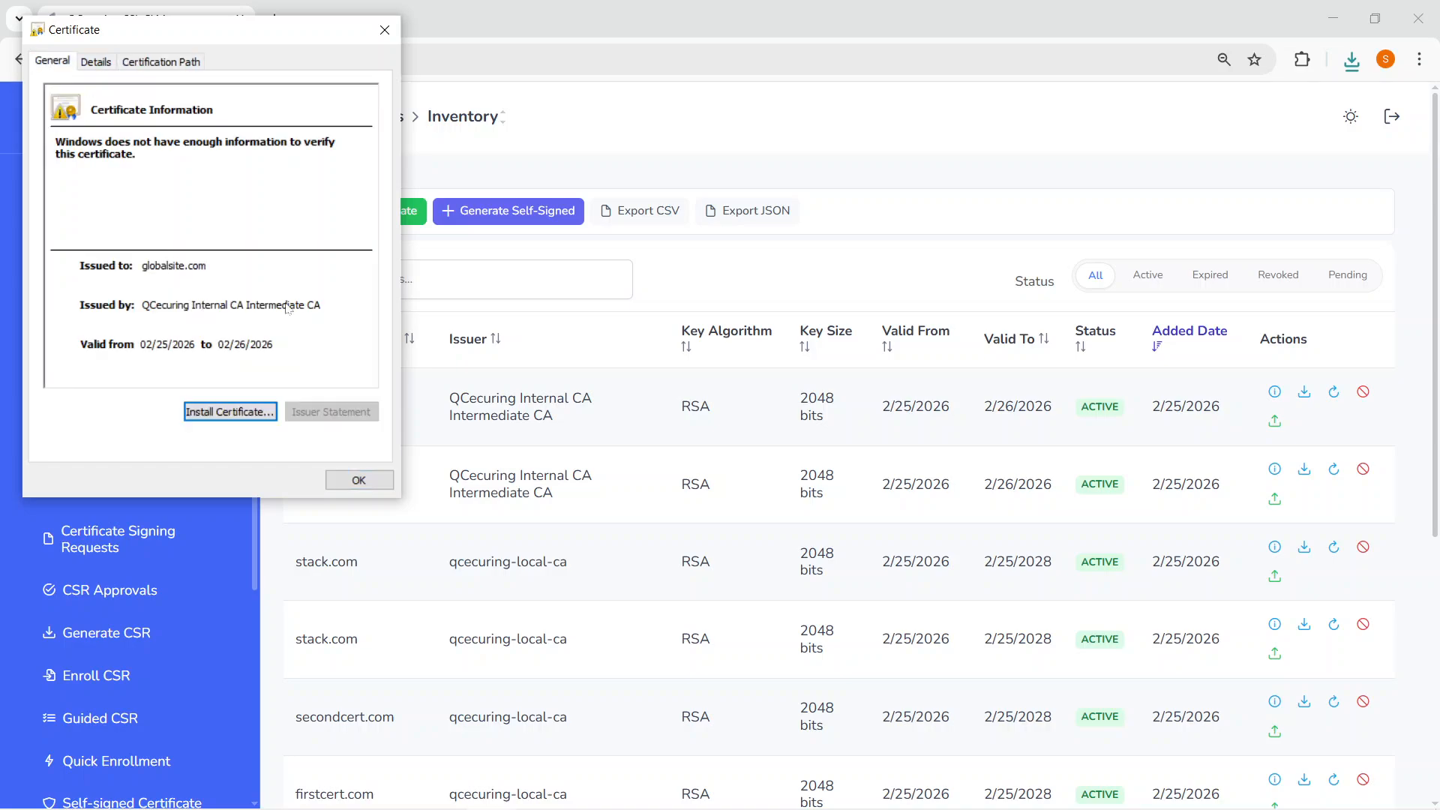
left_click(93, 60)
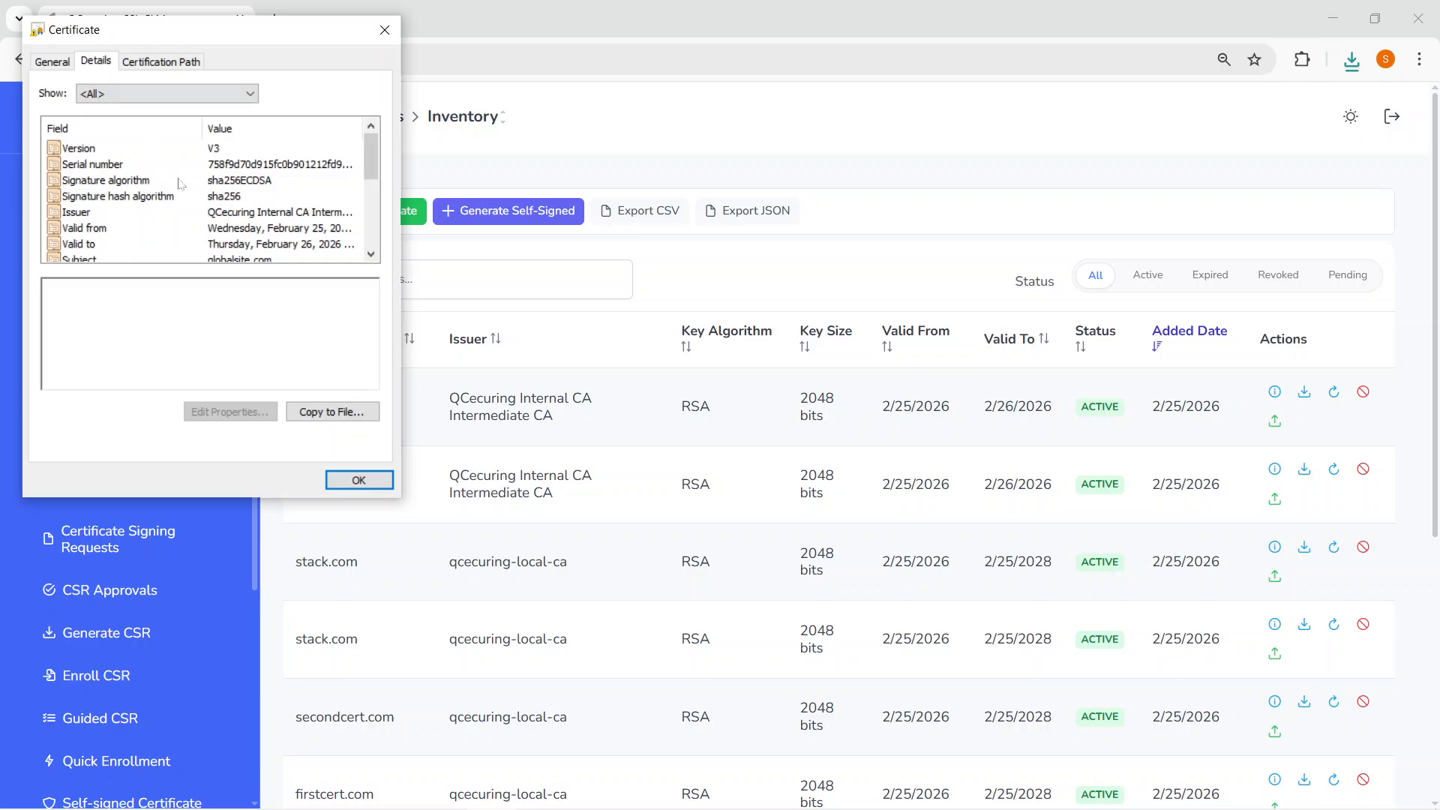
left_click(207, 214)
key("Down")
key("Down")
key("Down")
key("Down")
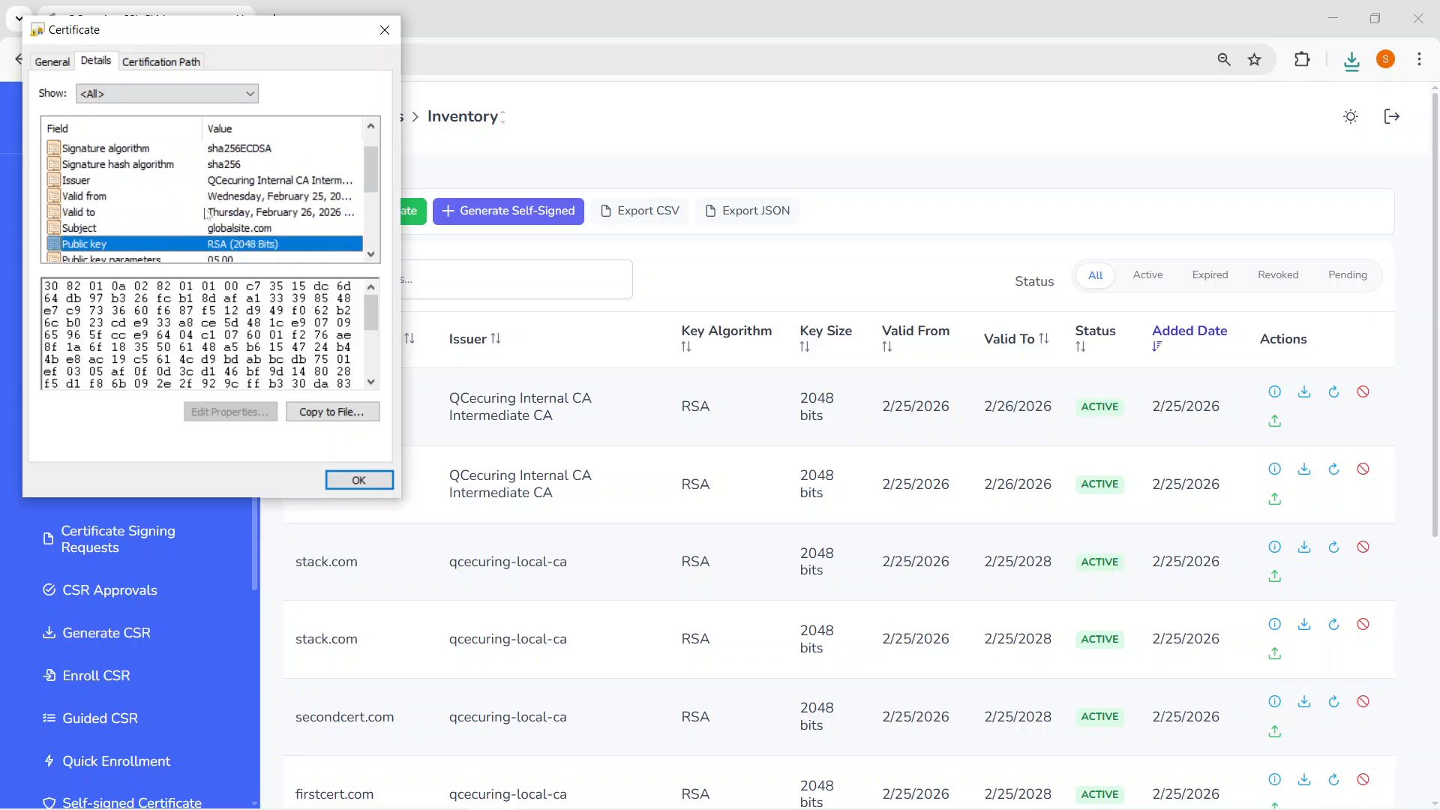
key("Up")
key("Escape")
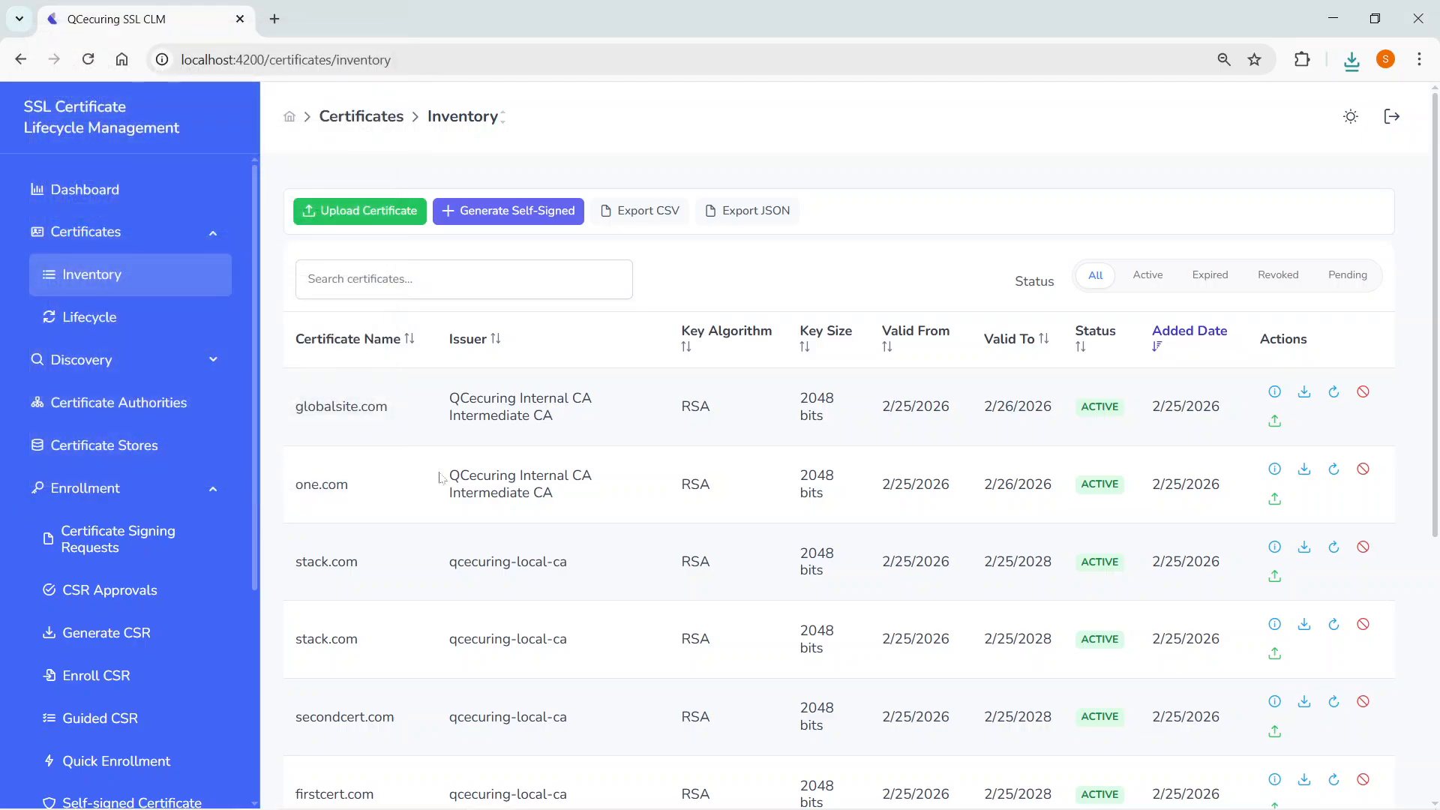